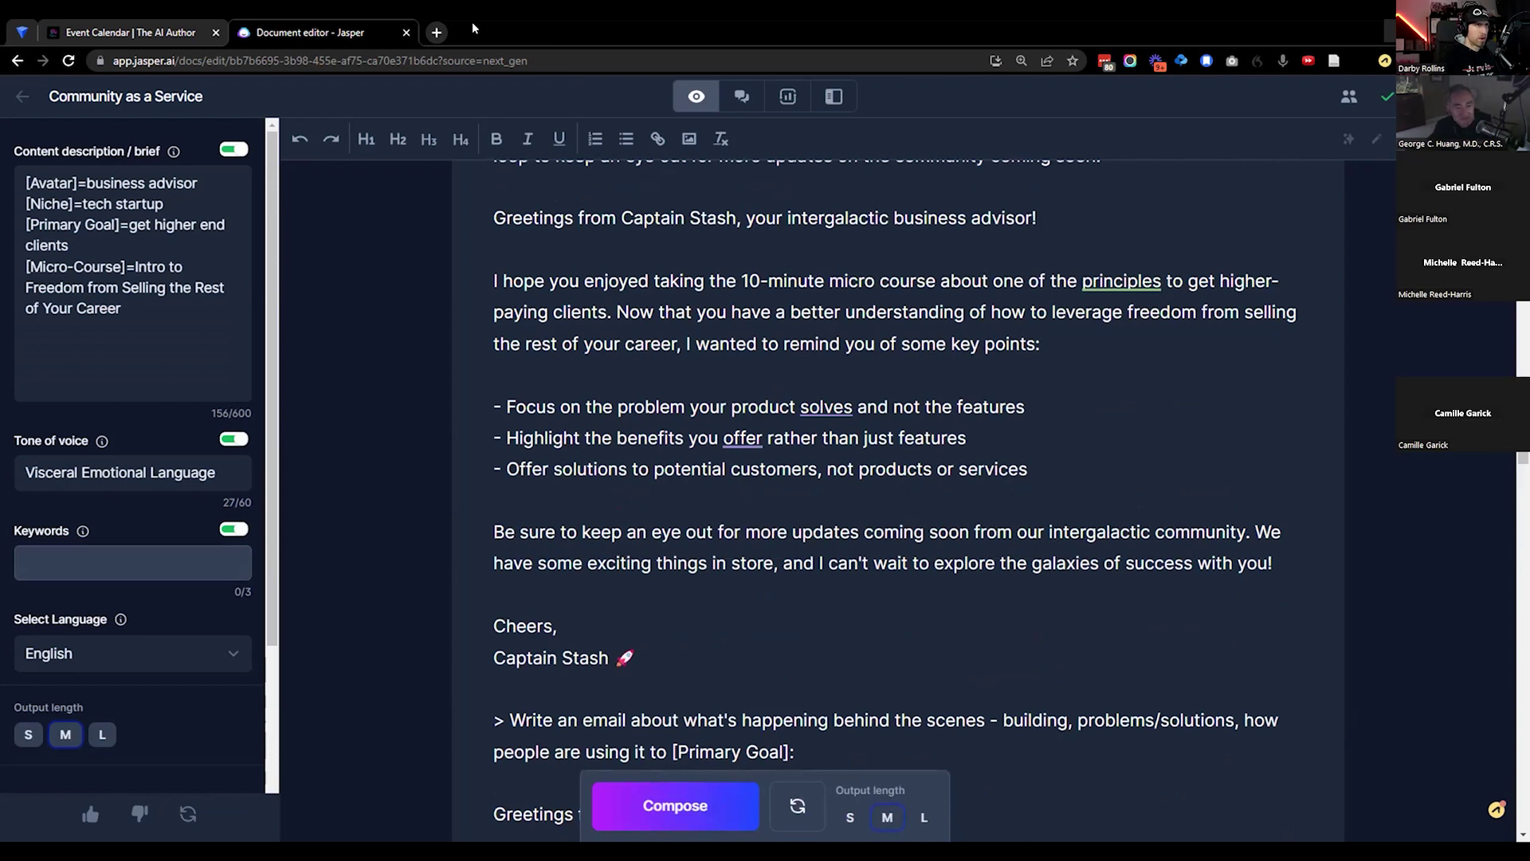
Step: Open chat.openai.com in a new browser tab
{"action": "left_click", "coordinate": [435, 33]}
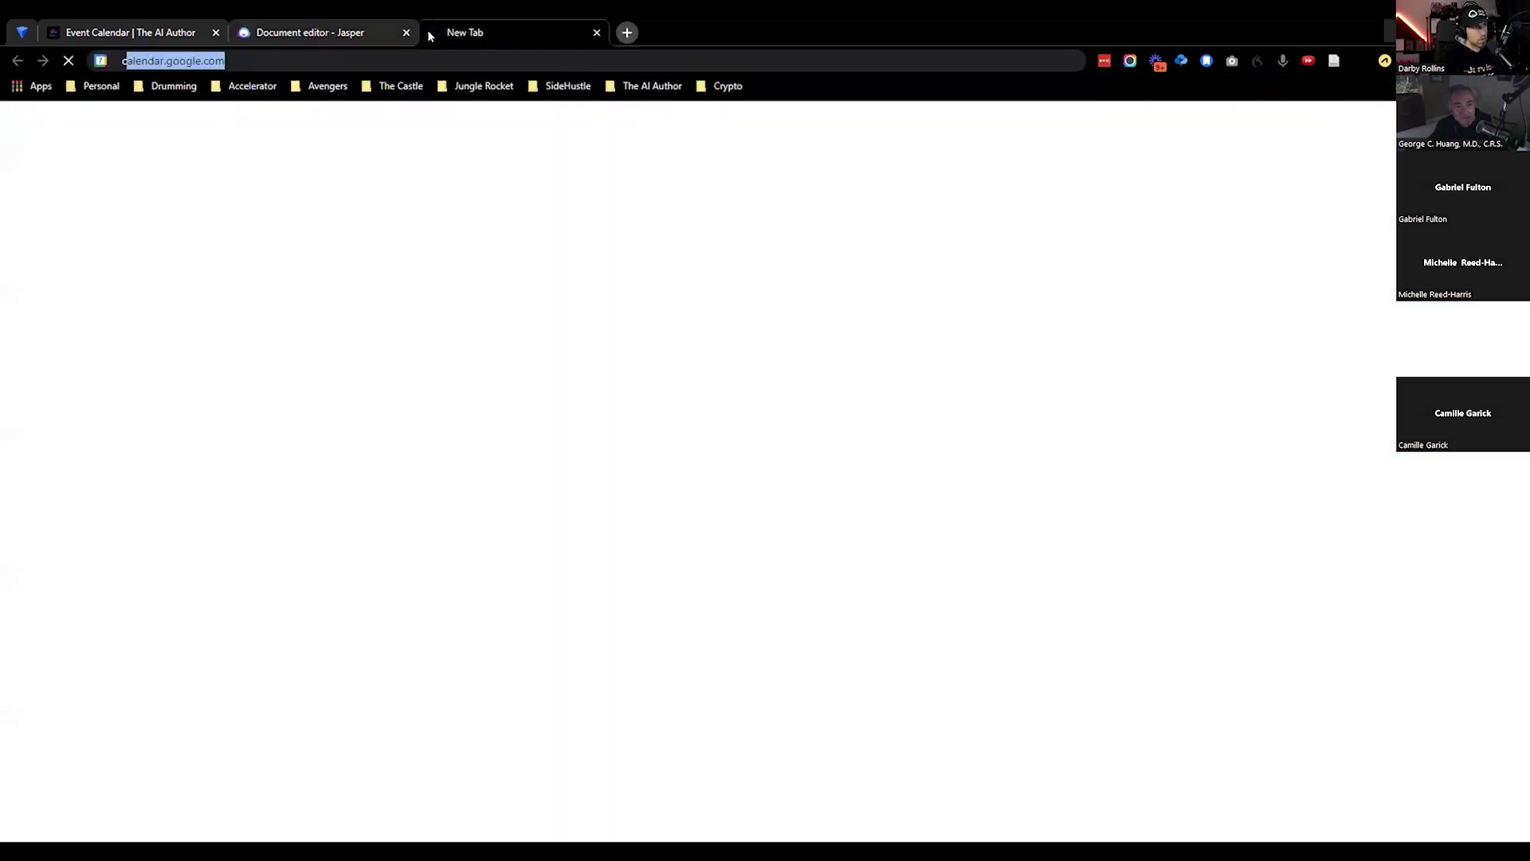
{"action": "type", "text": "chat.openai.com"}
{"action": "key", "text": "Return"}
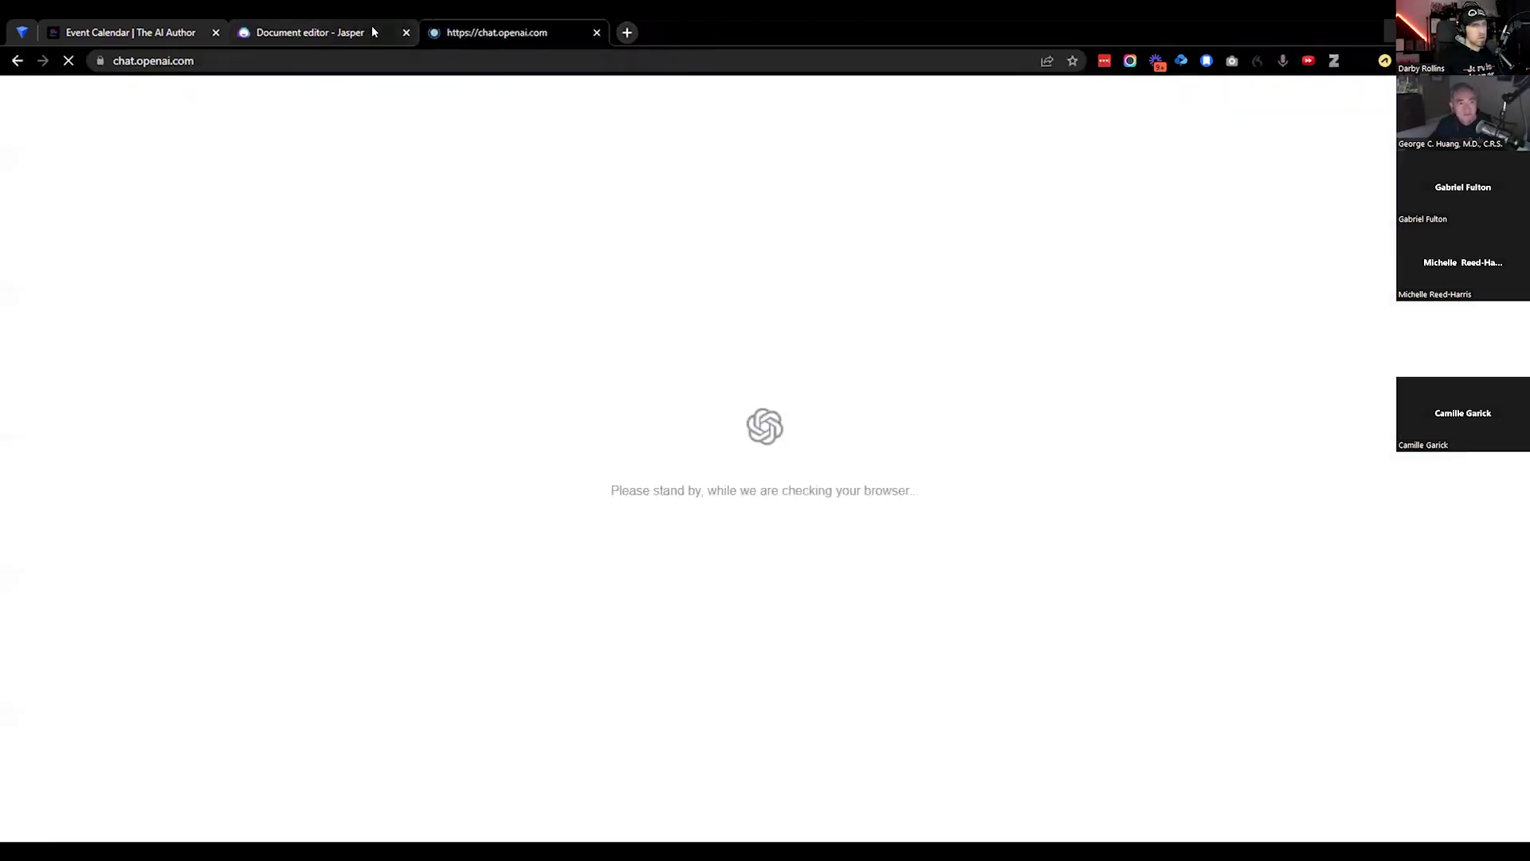
Step: Back in the Jasper doc, select the Micro-Courses template heading and greeting
{"action": "left_click", "coordinate": [374, 36]}
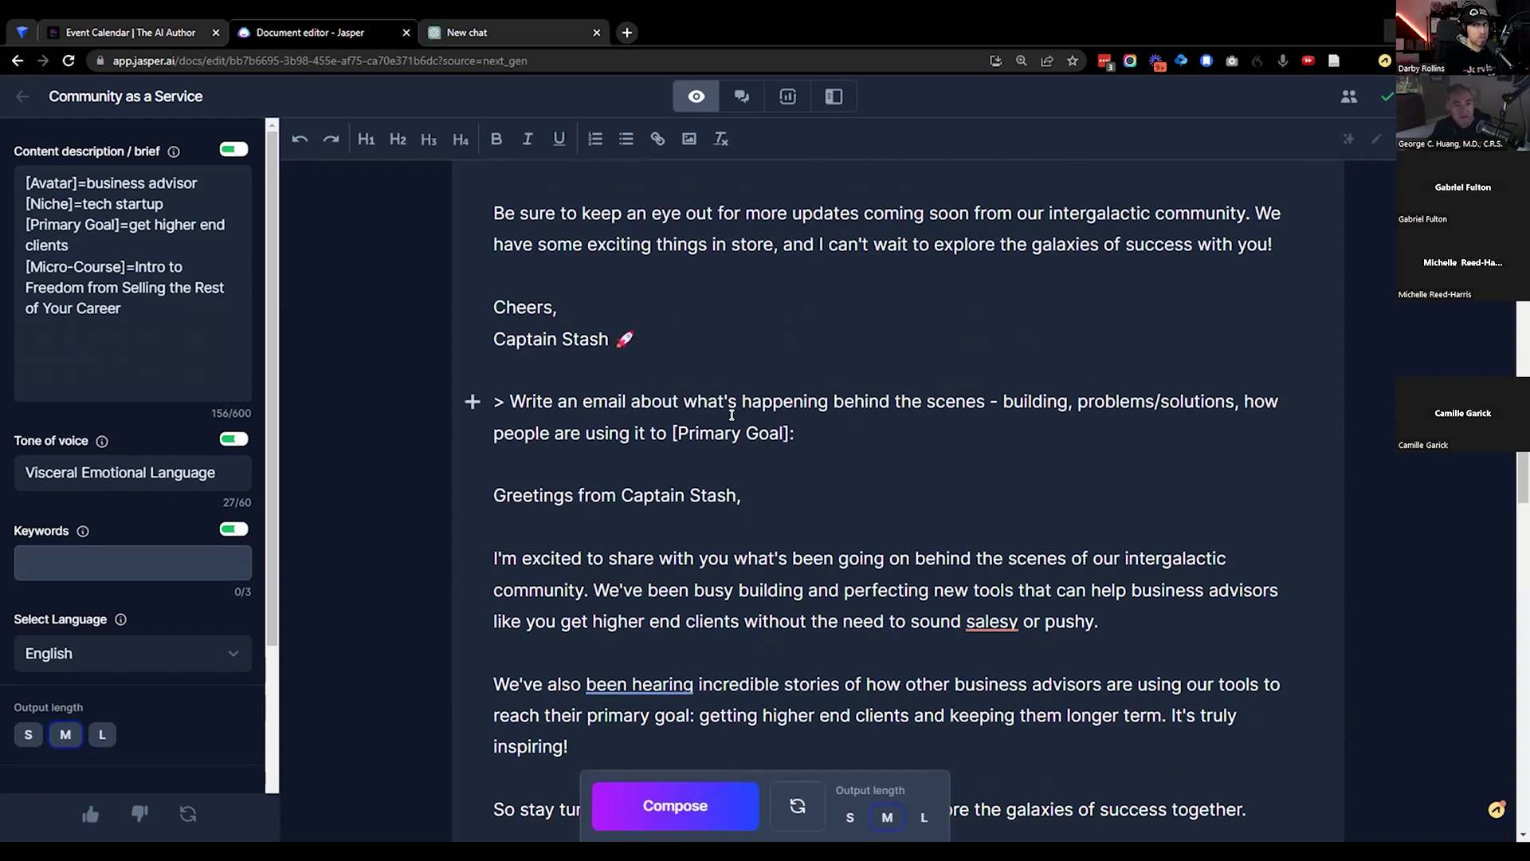
{"action": "scroll", "coordinate": [732, 414], "scroll_direction": "down", "scroll_amount": 8}
{"action": "scroll", "coordinate": [727, 407], "scroll_direction": "down", "scroll_amount": 2}
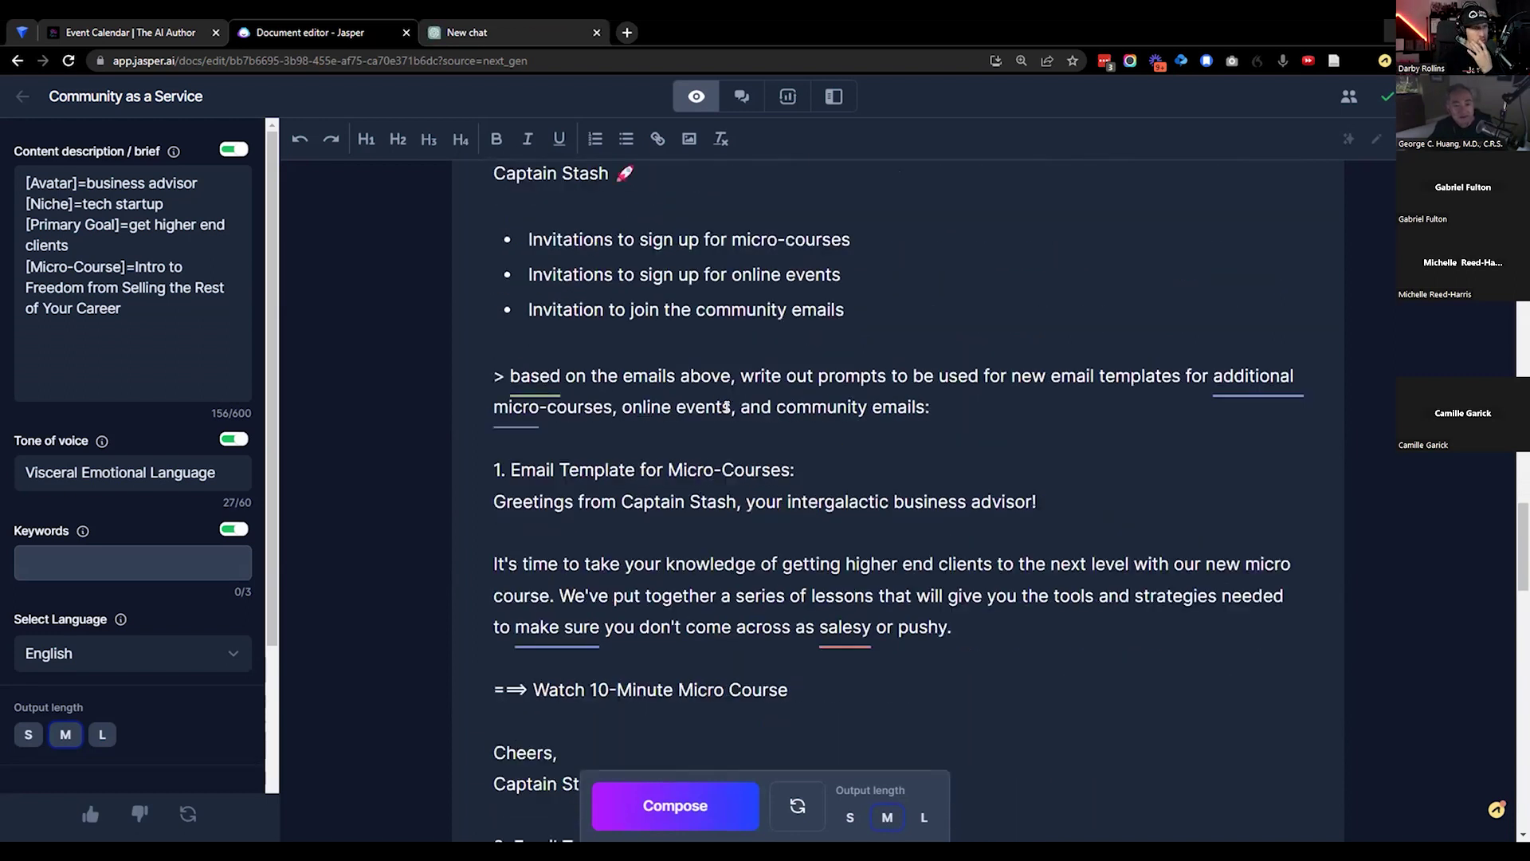
{"action": "scroll", "coordinate": [727, 406], "scroll_direction": "up", "scroll_amount": 4}
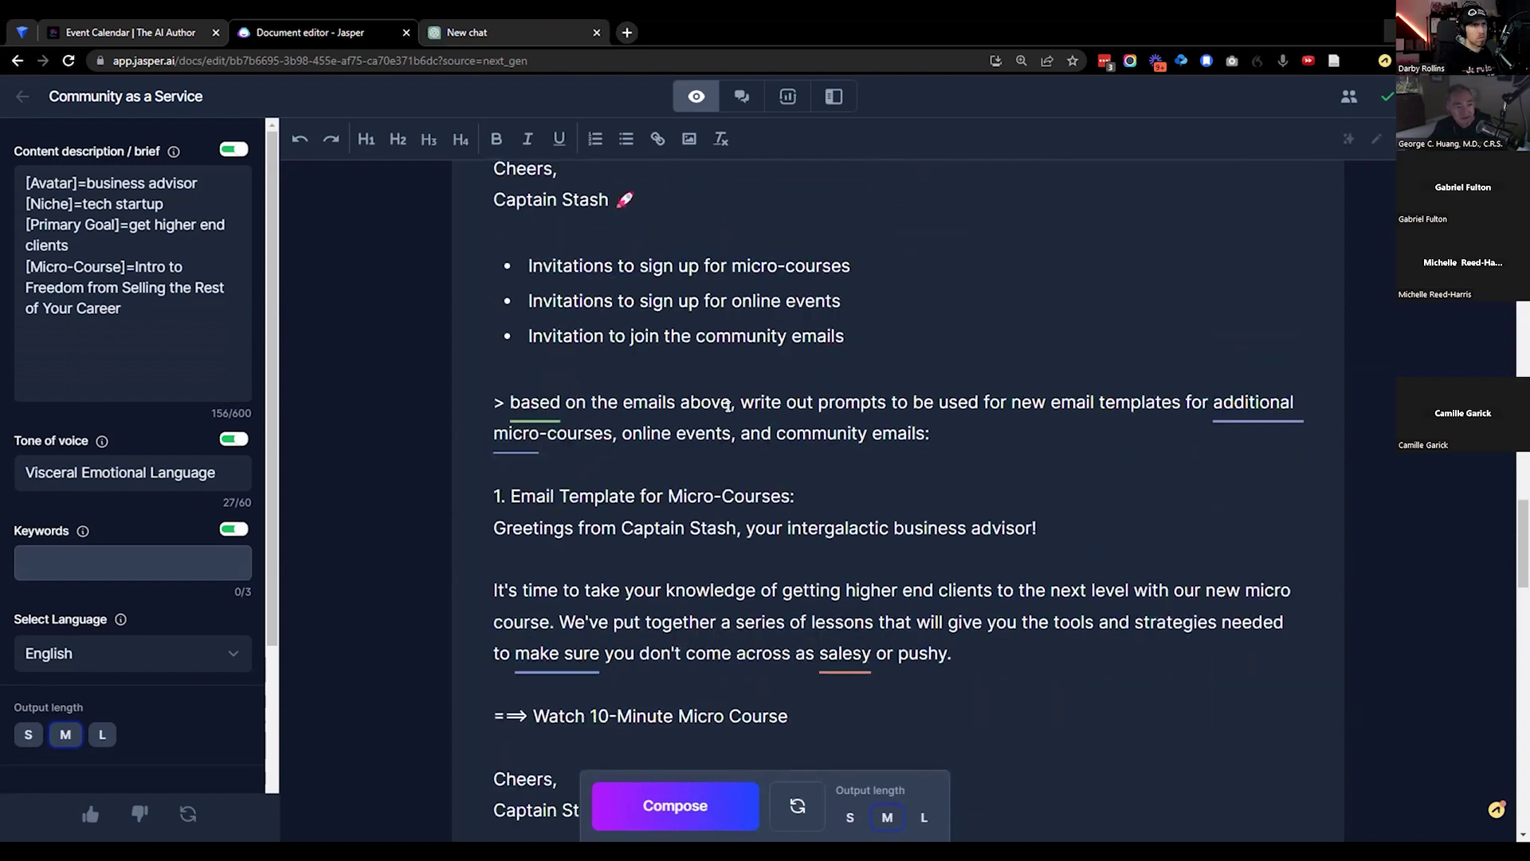
{"action": "scroll", "coordinate": [718, 404], "scroll_direction": "down", "scroll_amount": 1}
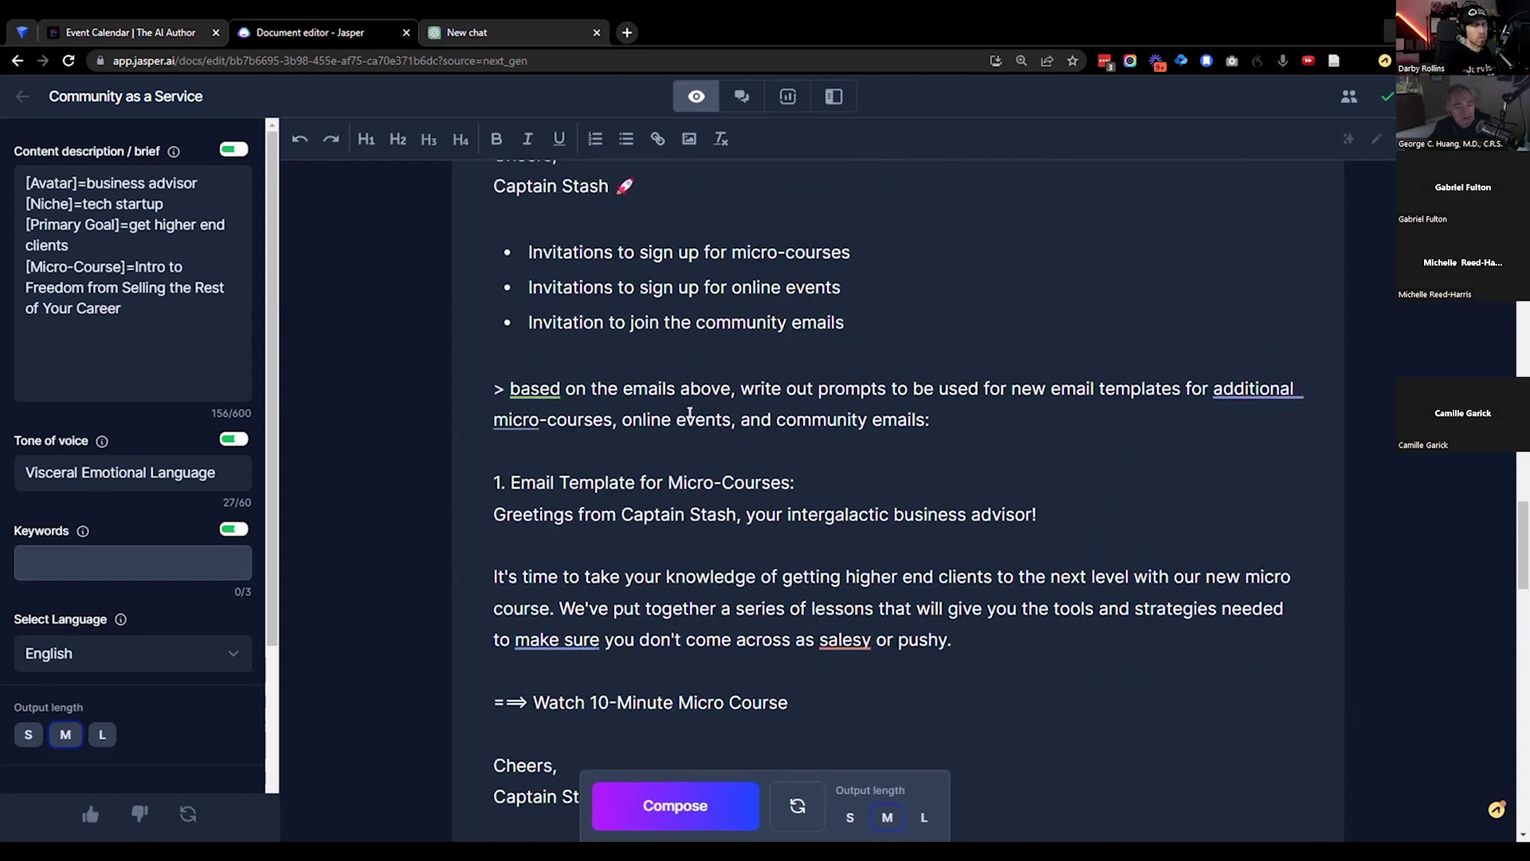
{"action": "left_click_drag", "start_coordinate": [494, 483], "coordinate": [1069, 522]}
Step: Select all of the content brief text, then move to the new ChatGPT chat
{"action": "scroll", "coordinate": [1003, 526], "scroll_direction": "down", "scroll_amount": 1}
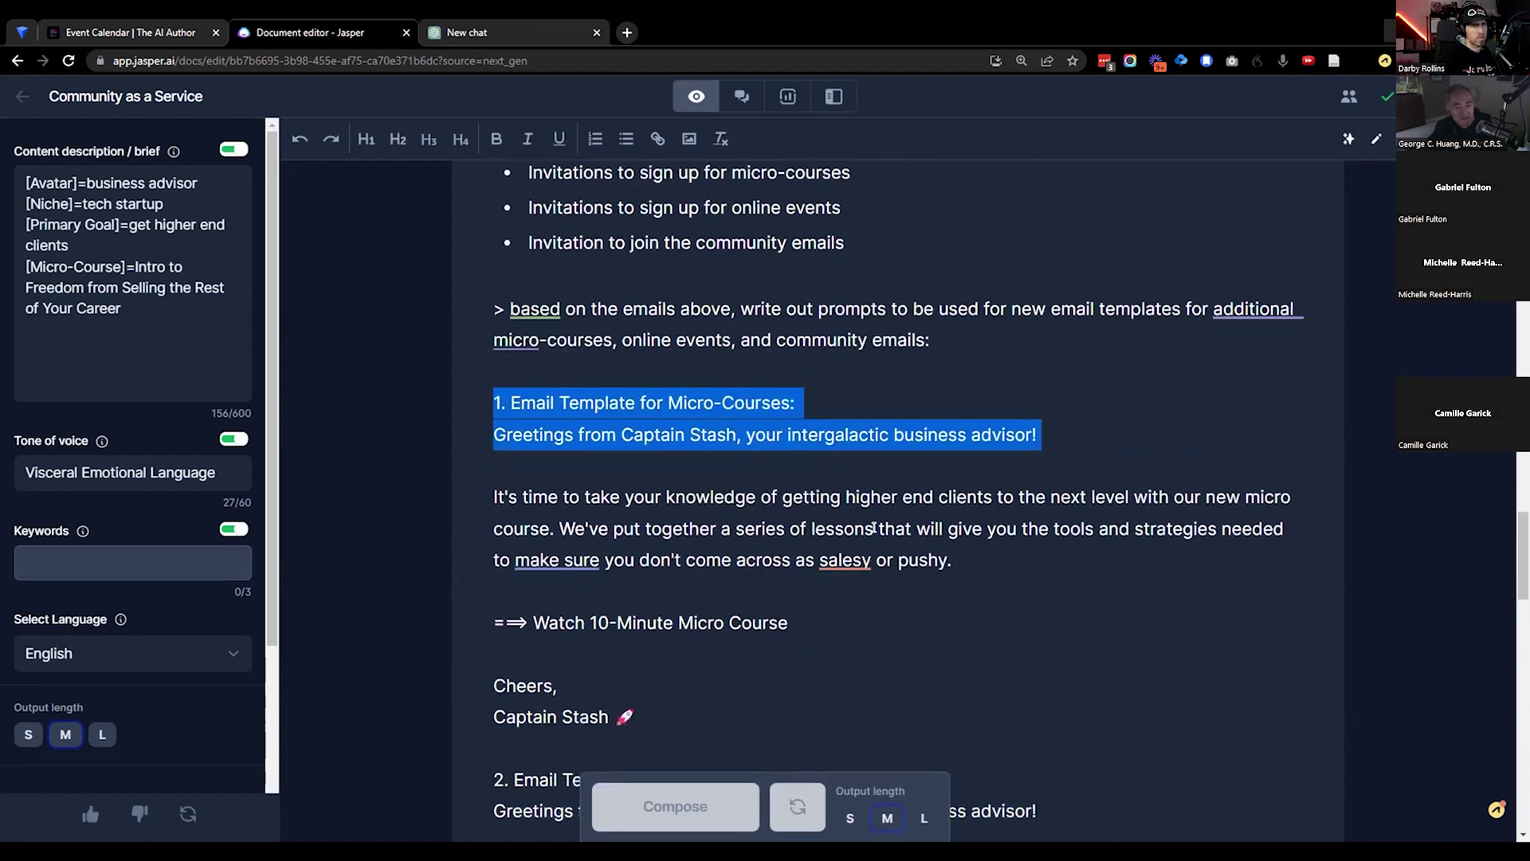
{"action": "scroll", "coordinate": [874, 528], "scroll_direction": "down", "scroll_amount": 10}
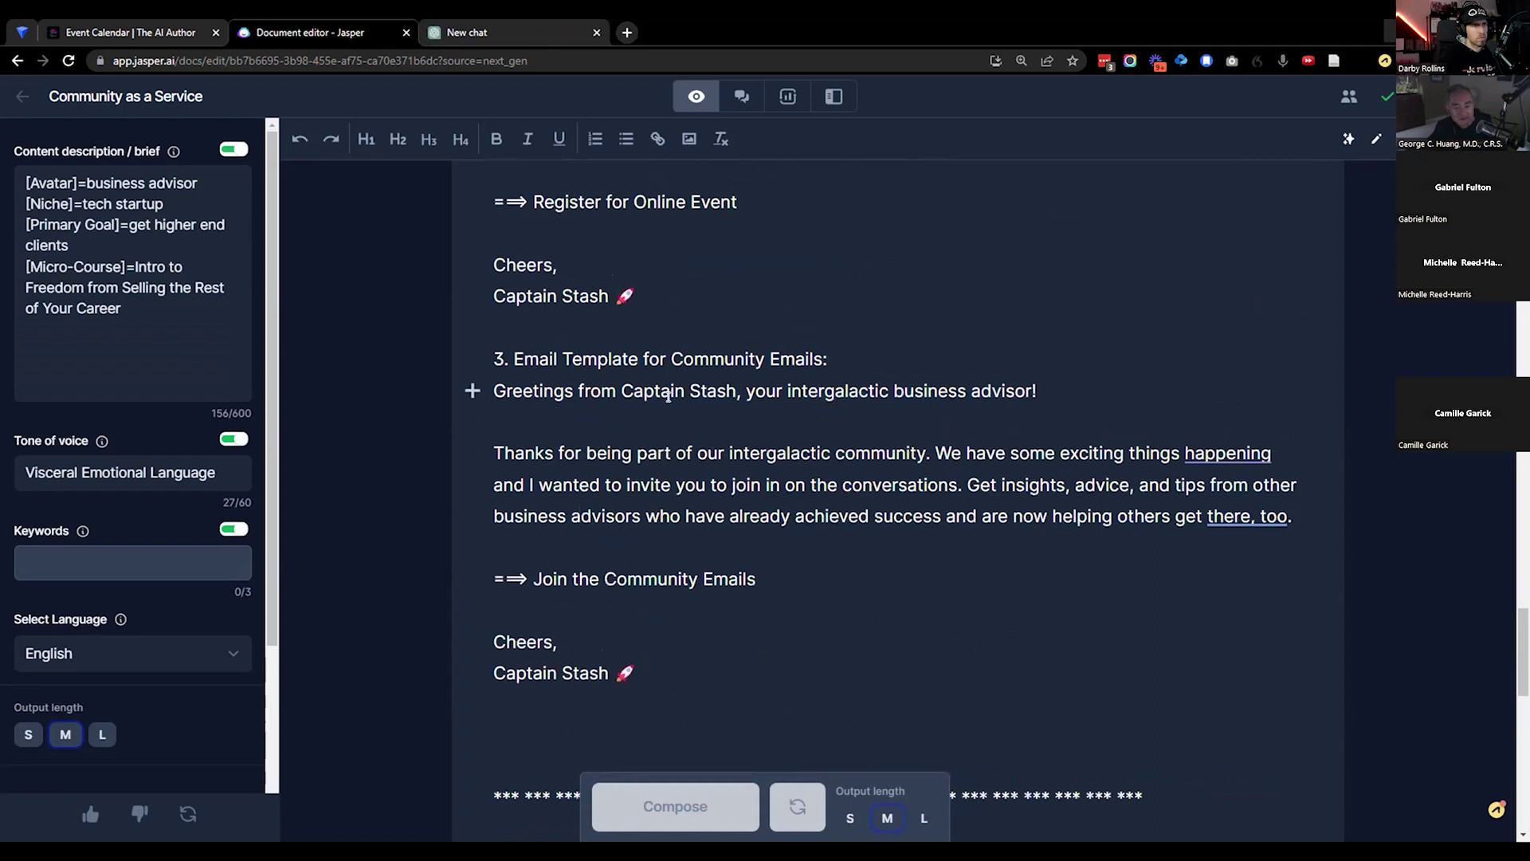
{"action": "scroll", "coordinate": [672, 440], "scroll_direction": "up", "scroll_amount": 8}
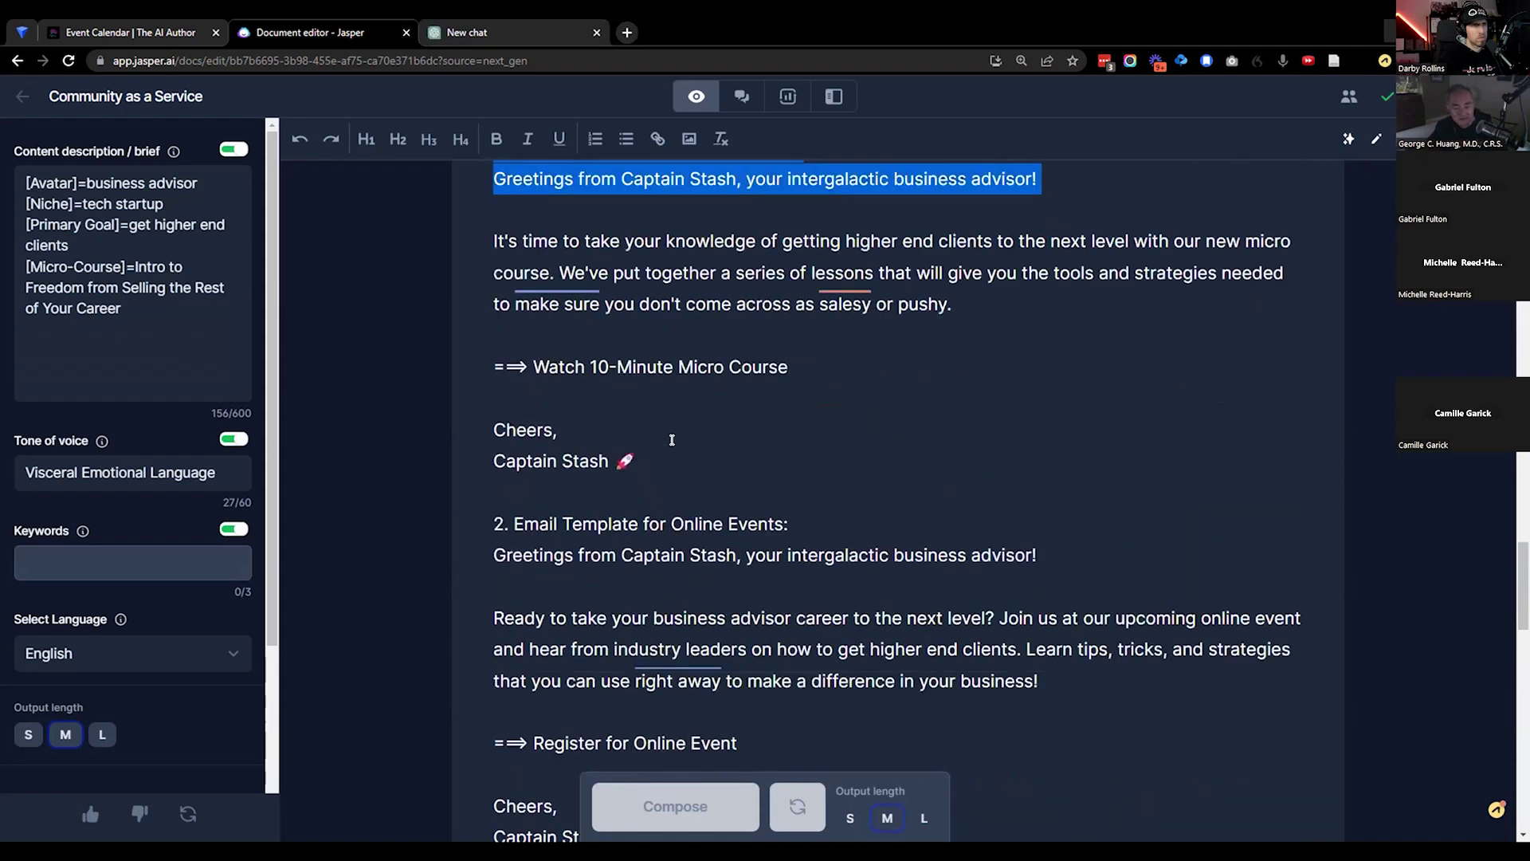
{"action": "scroll", "coordinate": [672, 440], "scroll_direction": "up", "scroll_amount": 4}
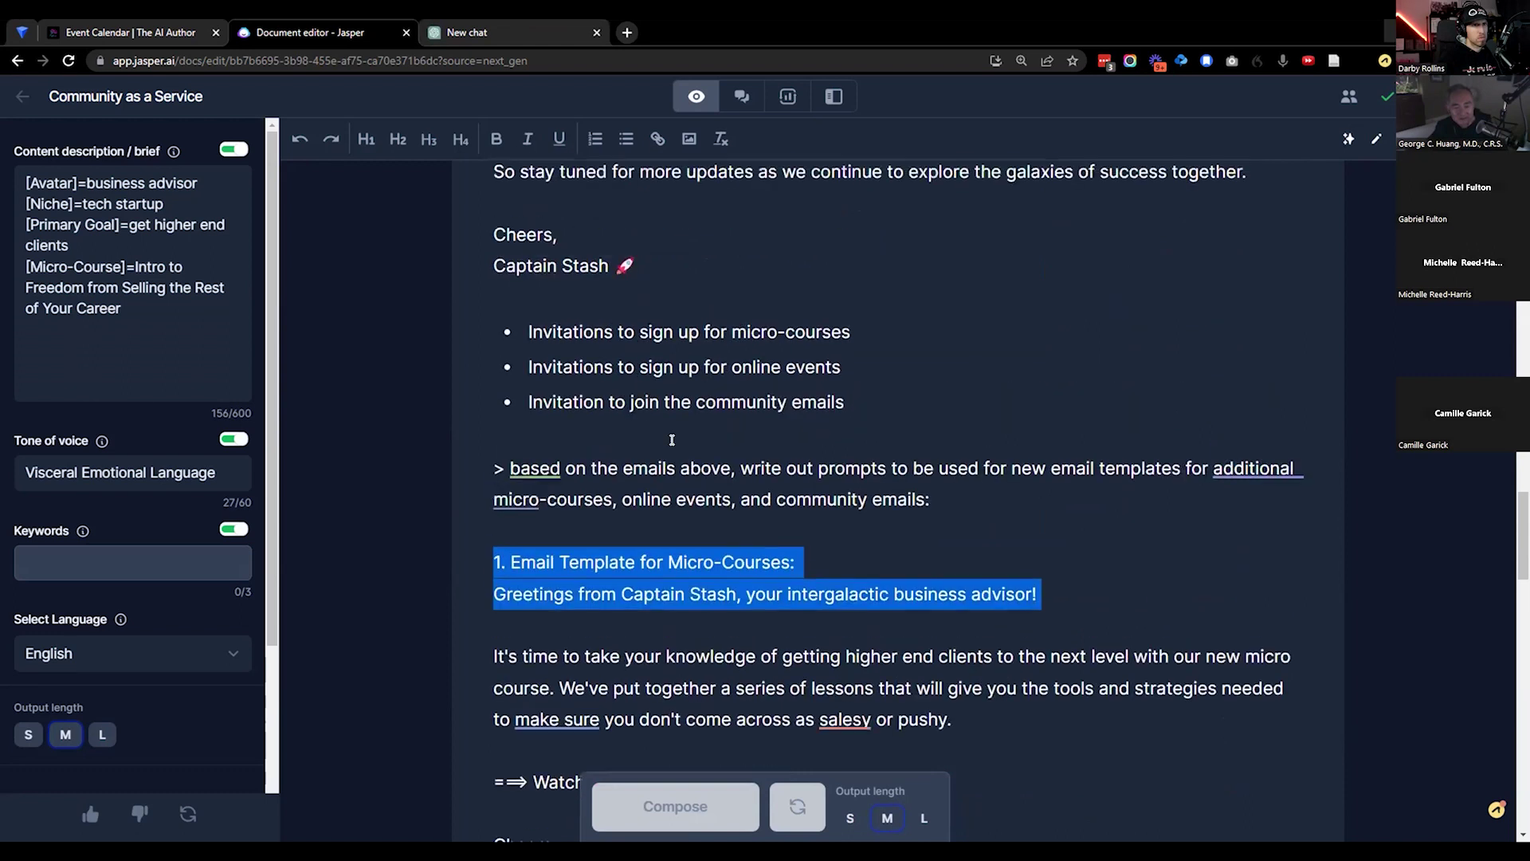
{"action": "left_click", "coordinate": [47, 177]}
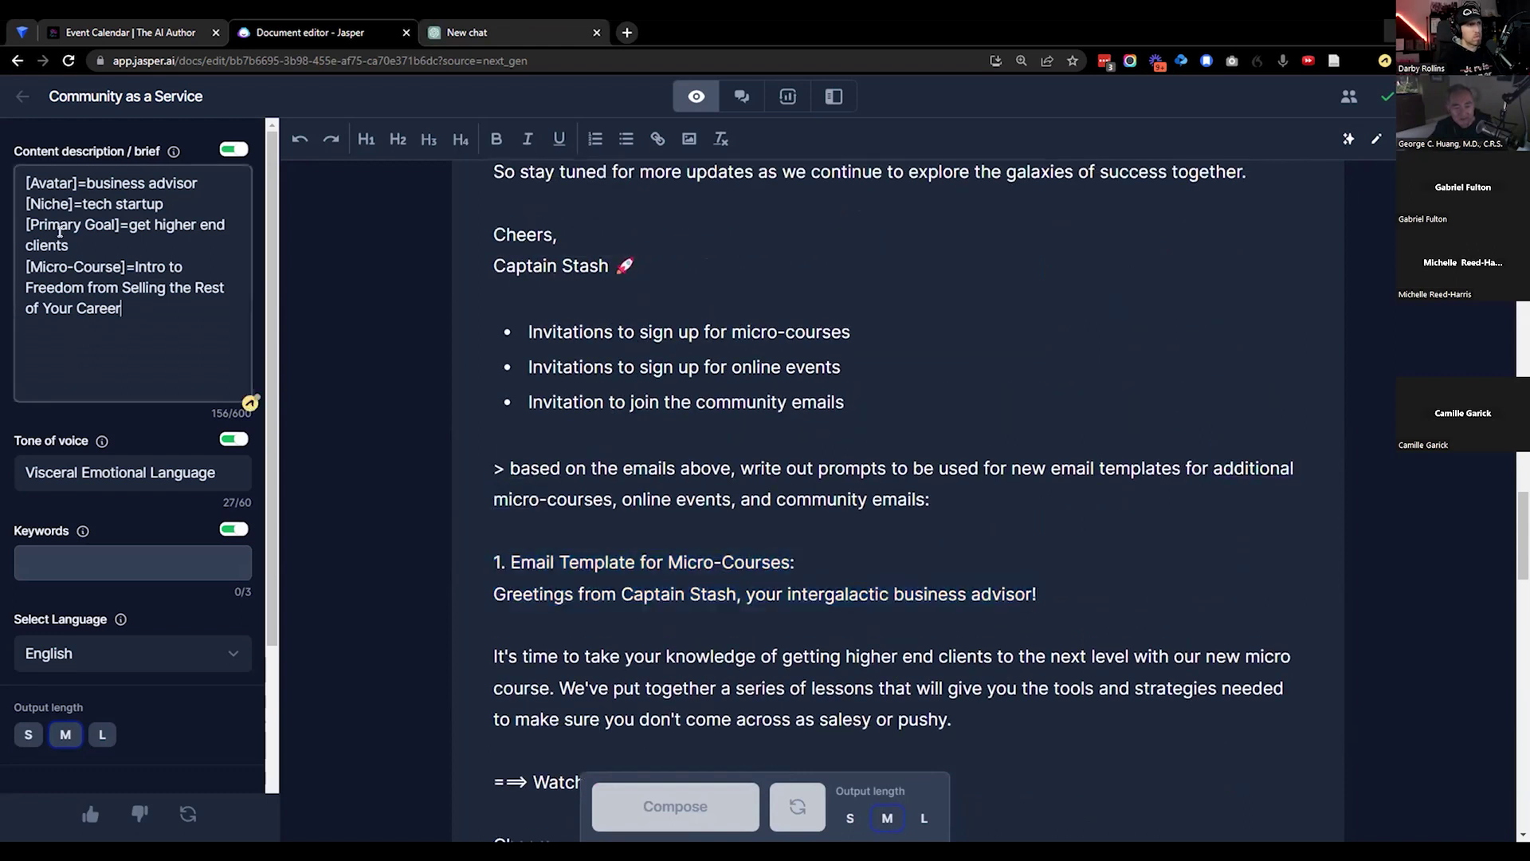
{"action": "key", "text": "ctrl+a"}
{"action": "key", "text": "ctrl+c"}
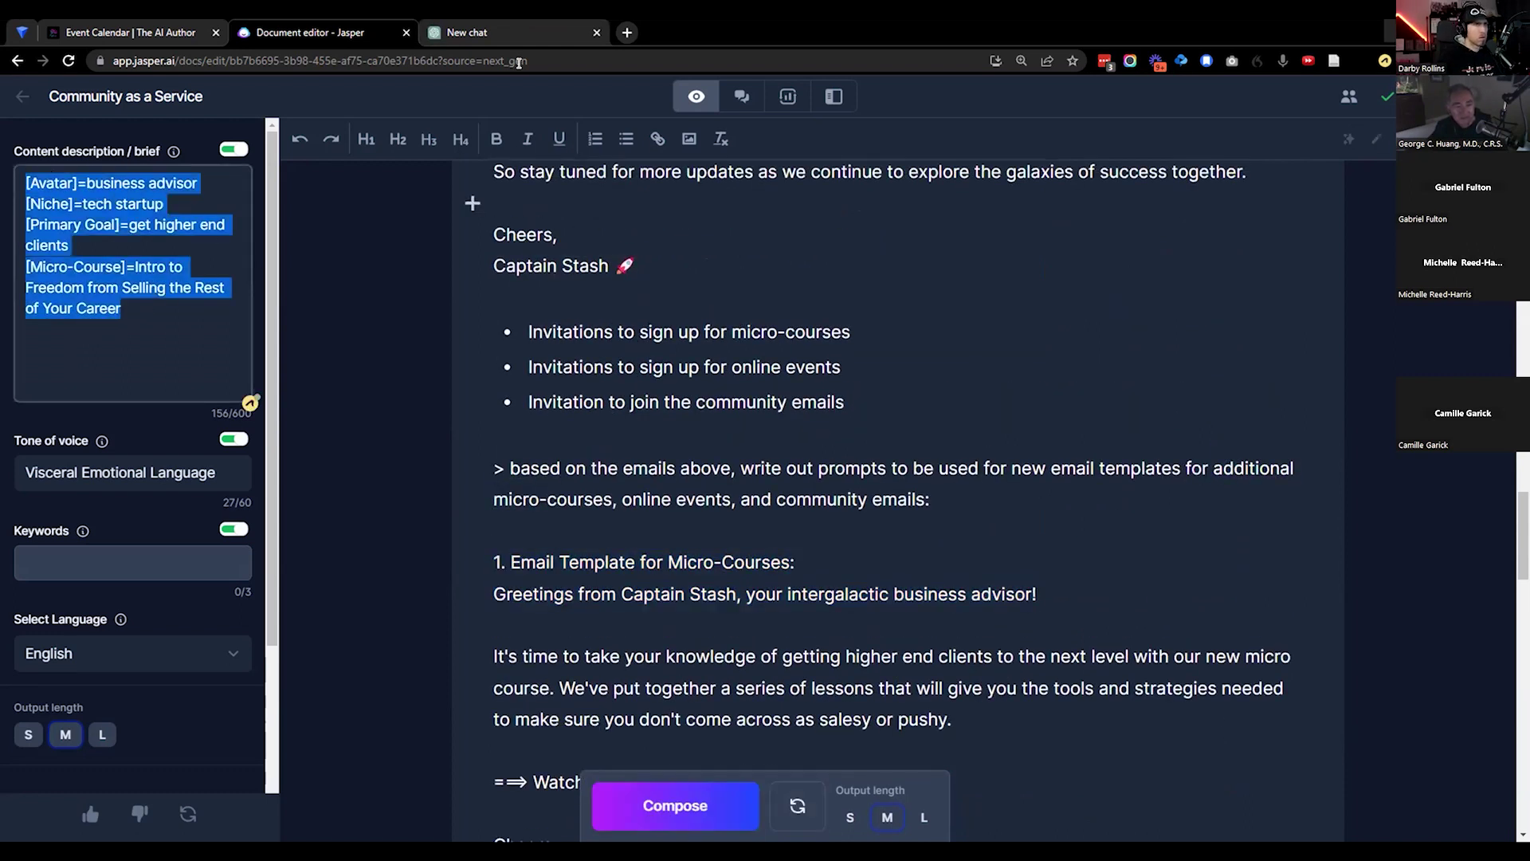
{"action": "left_click", "coordinate": [531, 29]}
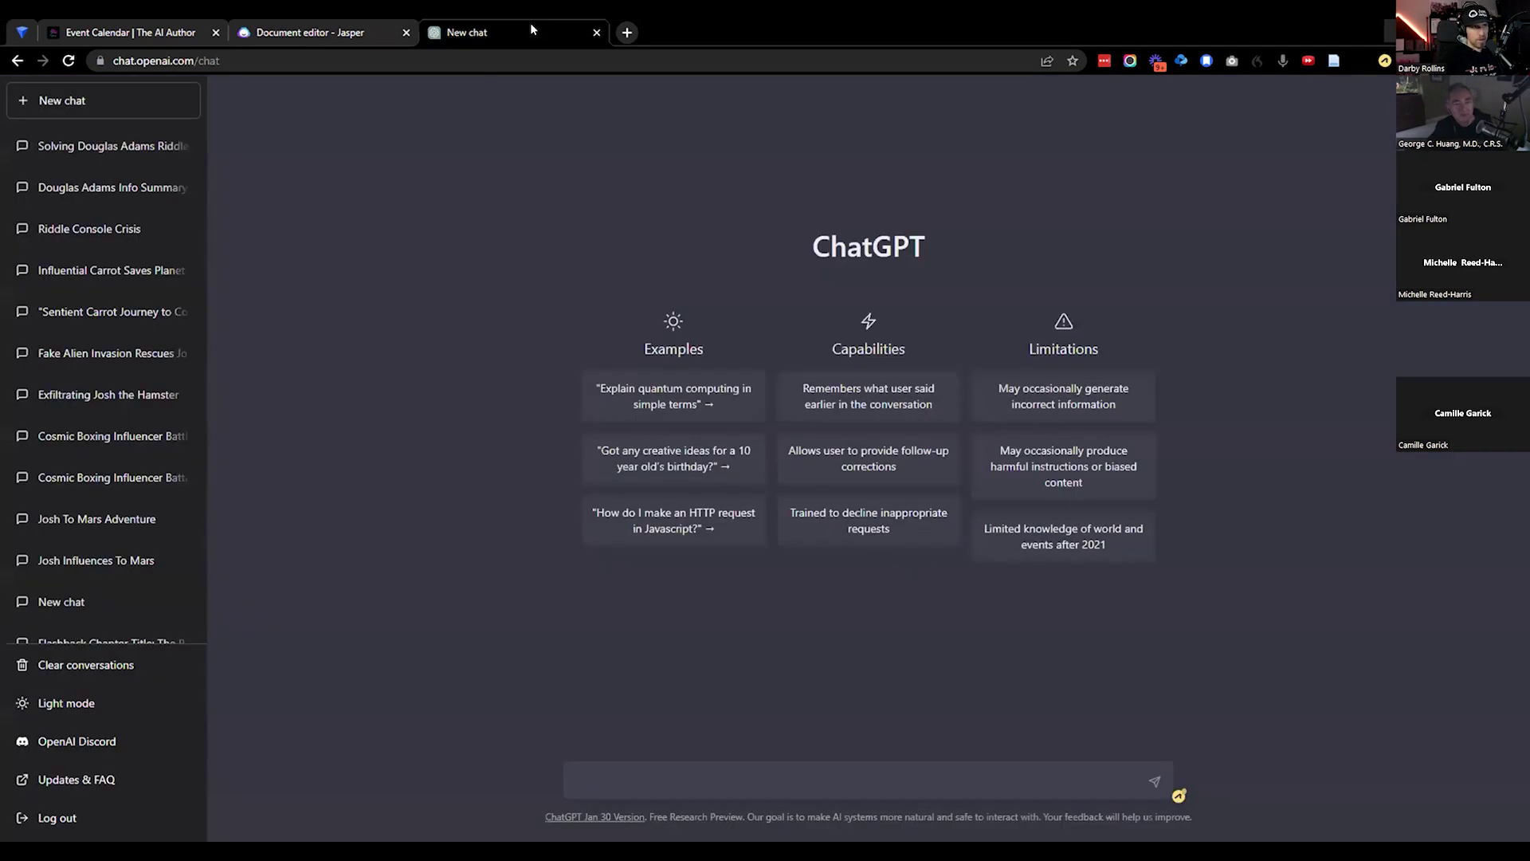
Step: Paste the brief's Avatar, Niche, Primary Goal and Micro-Course variables into ChatGPT's message box
{"action": "left_click", "coordinate": [376, 35]}
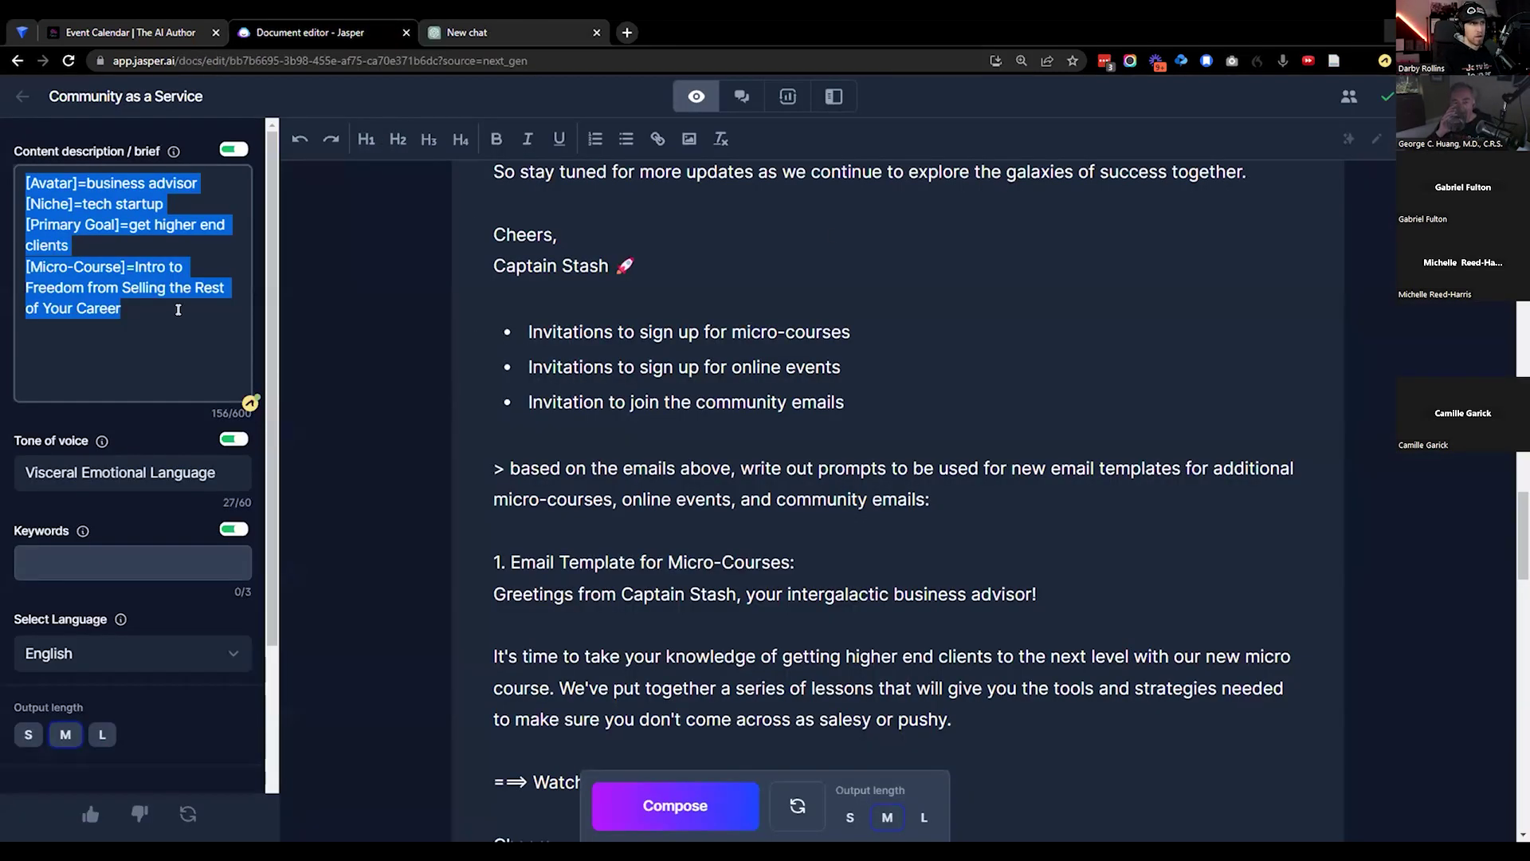
{"action": "left_click", "coordinate": [556, 30]}
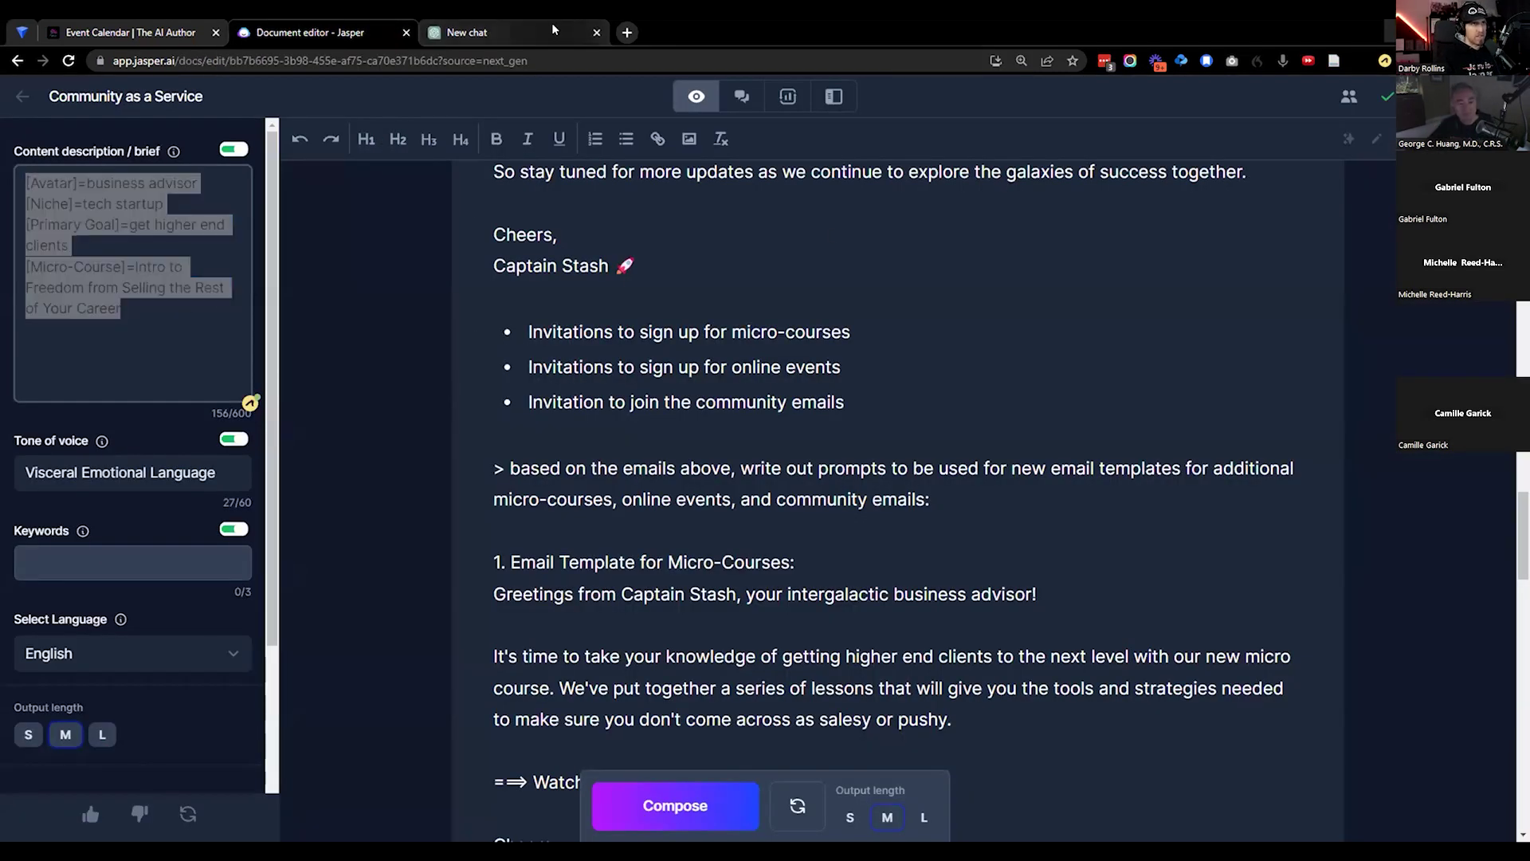
{"action": "key", "text": "ctrl+Tab"}
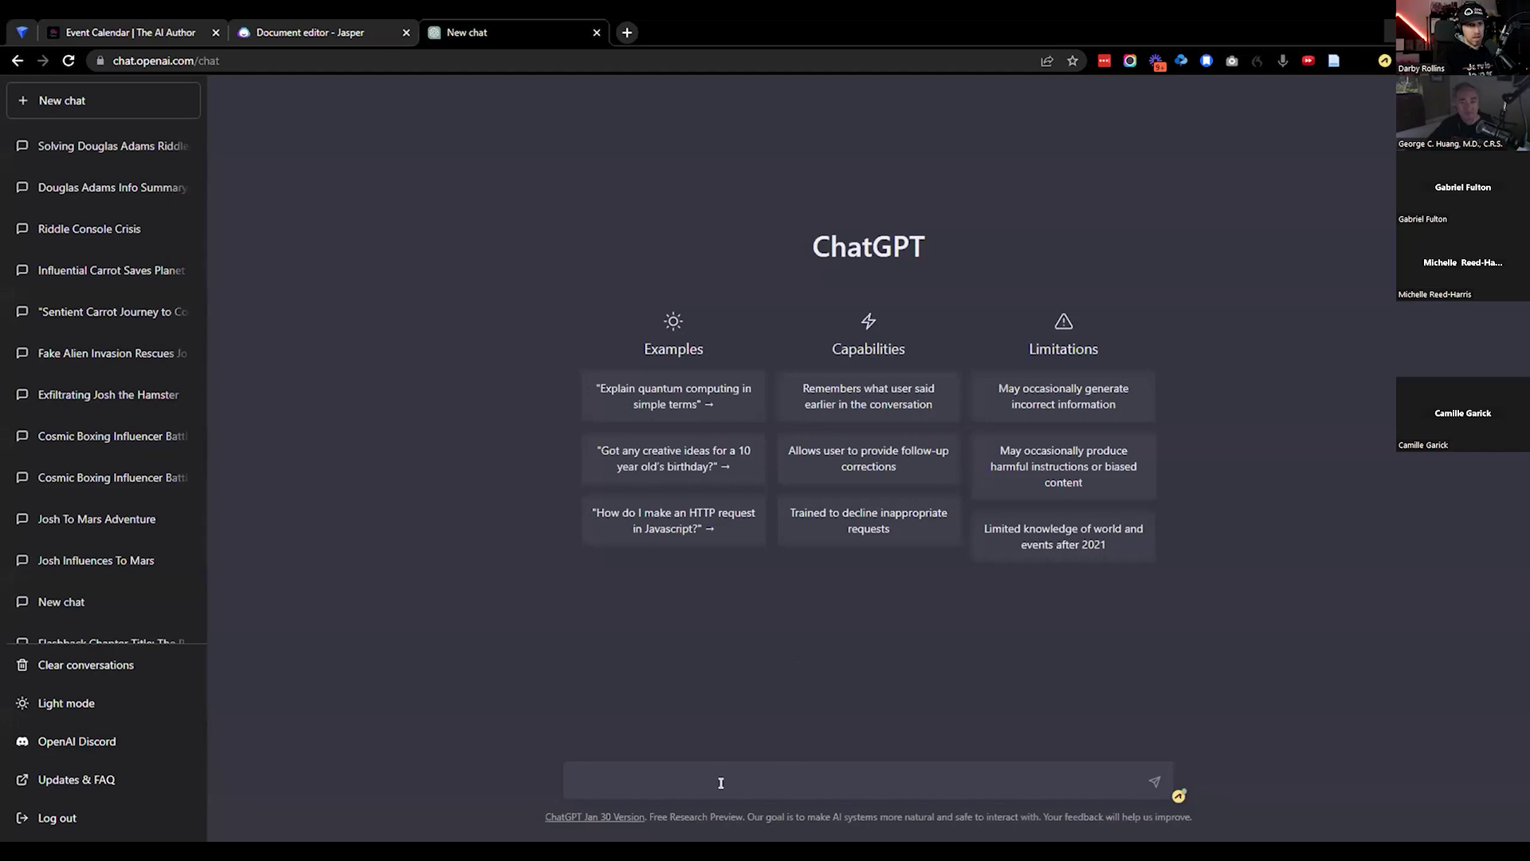
{"action": "key", "text": "ctrl+v"}
{"action": "key", "text": "ctrl+a"}
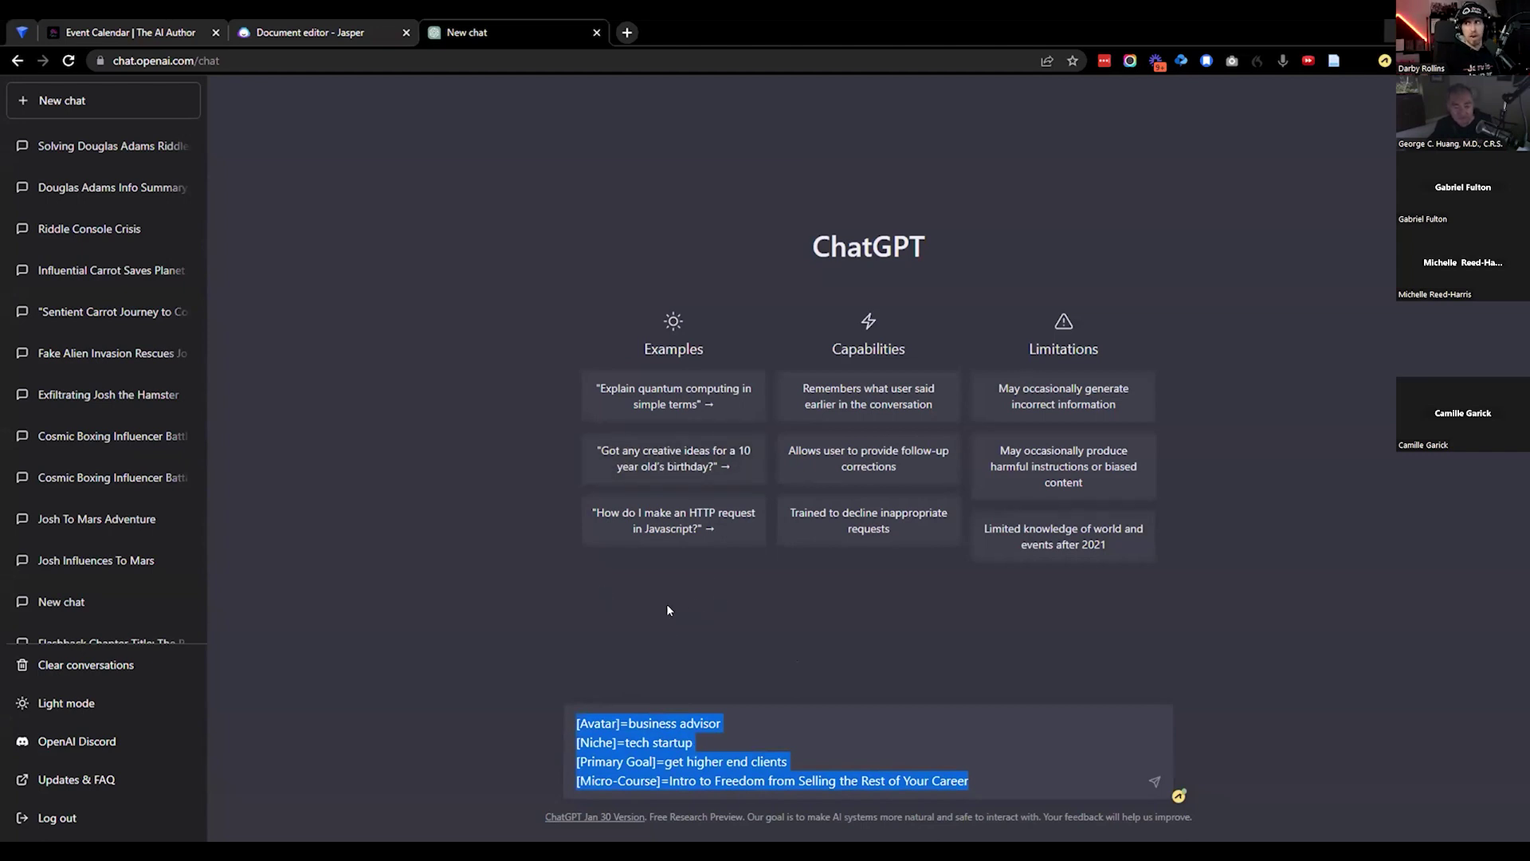
Step: Copy the Context, Mascot and Theme definitions from Jasper onto new lines below the brief
{"action": "left_click", "coordinate": [380, 28]}
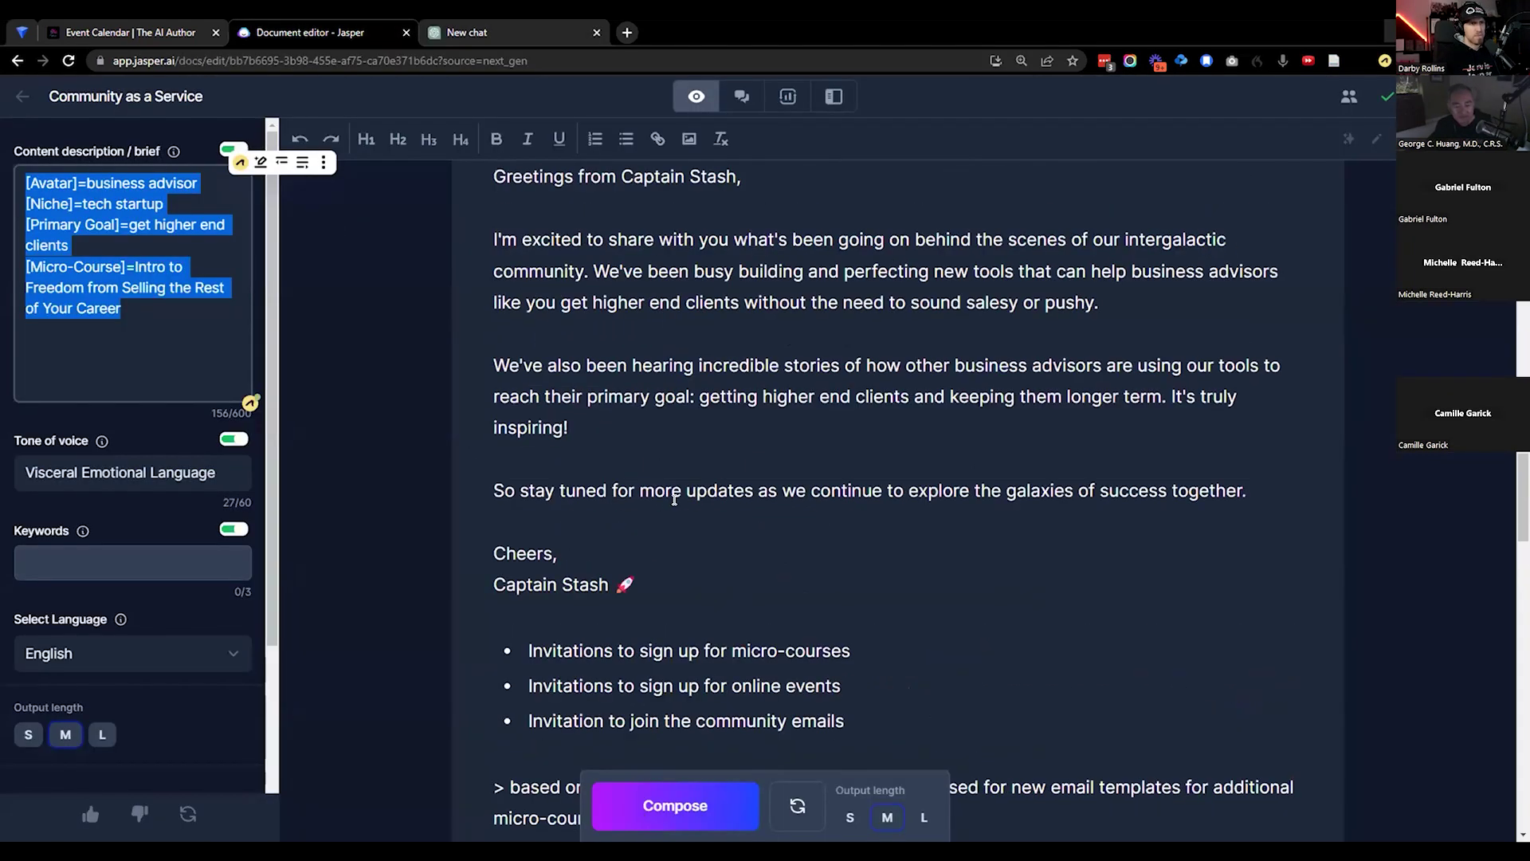
{"action": "scroll", "coordinate": [675, 500], "scroll_direction": "up", "scroll_amount": 15}
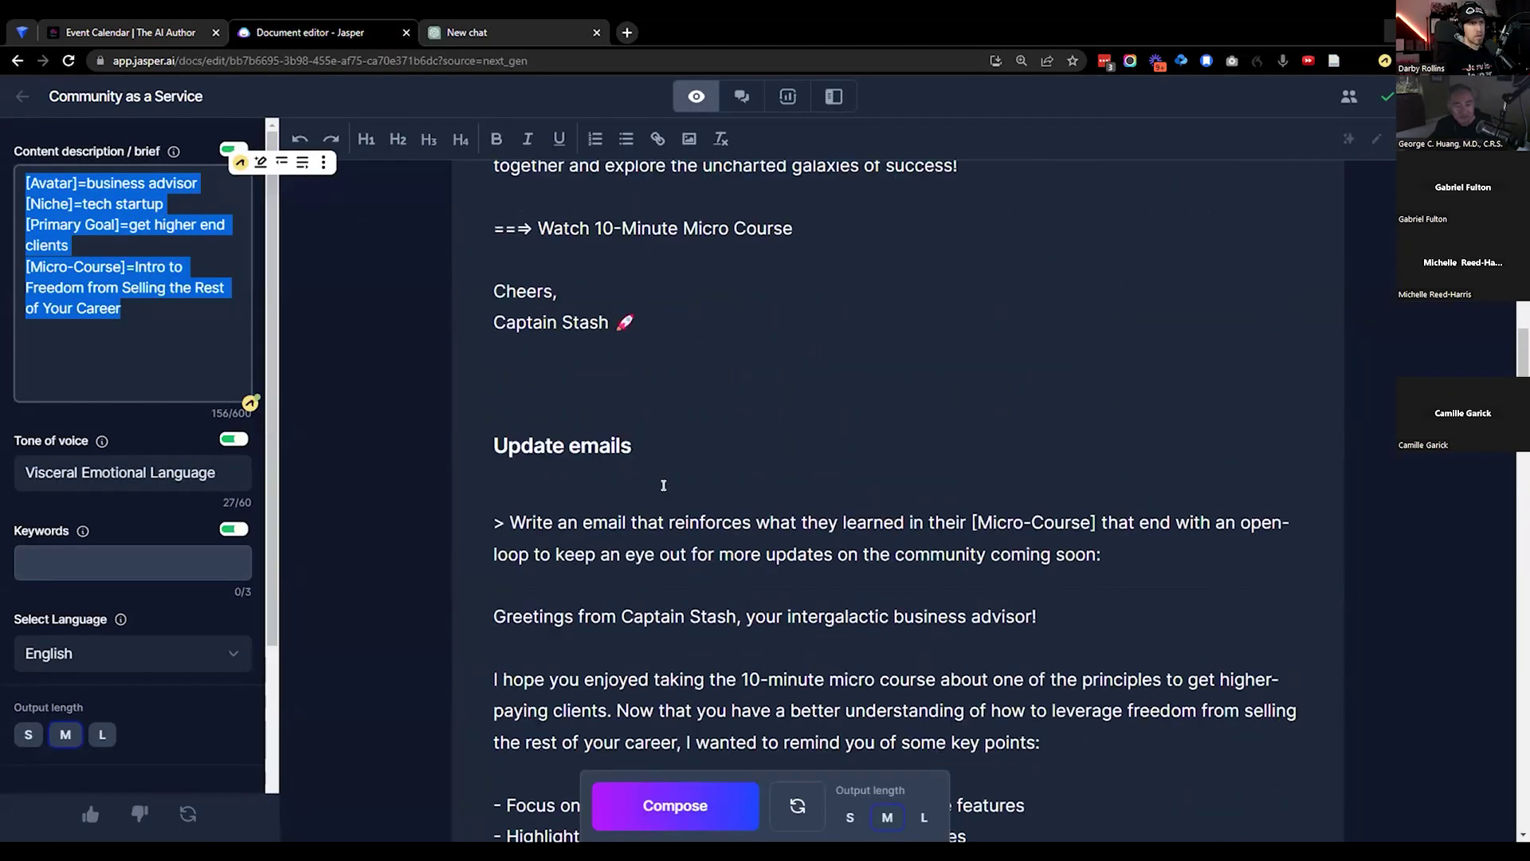
{"action": "scroll", "coordinate": [664, 485], "scroll_direction": "up", "scroll_amount": 12}
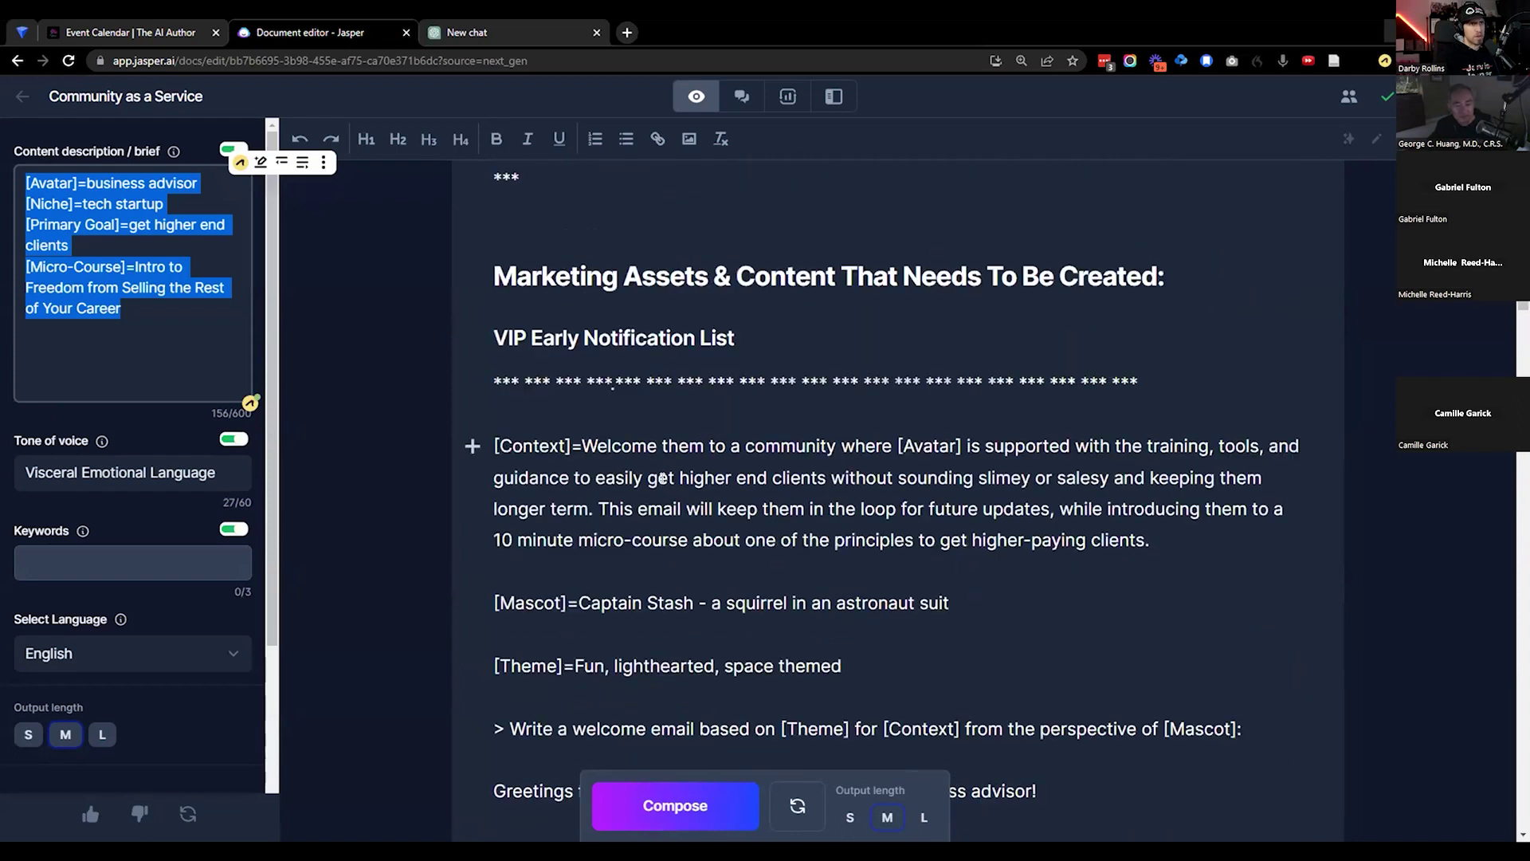
{"action": "scroll", "coordinate": [663, 478], "scroll_direction": "down", "scroll_amount": 2}
{"action": "left_click_drag", "start_coordinate": [495, 286], "coordinate": [1237, 512]}
{"action": "left_click", "coordinate": [503, 32]}
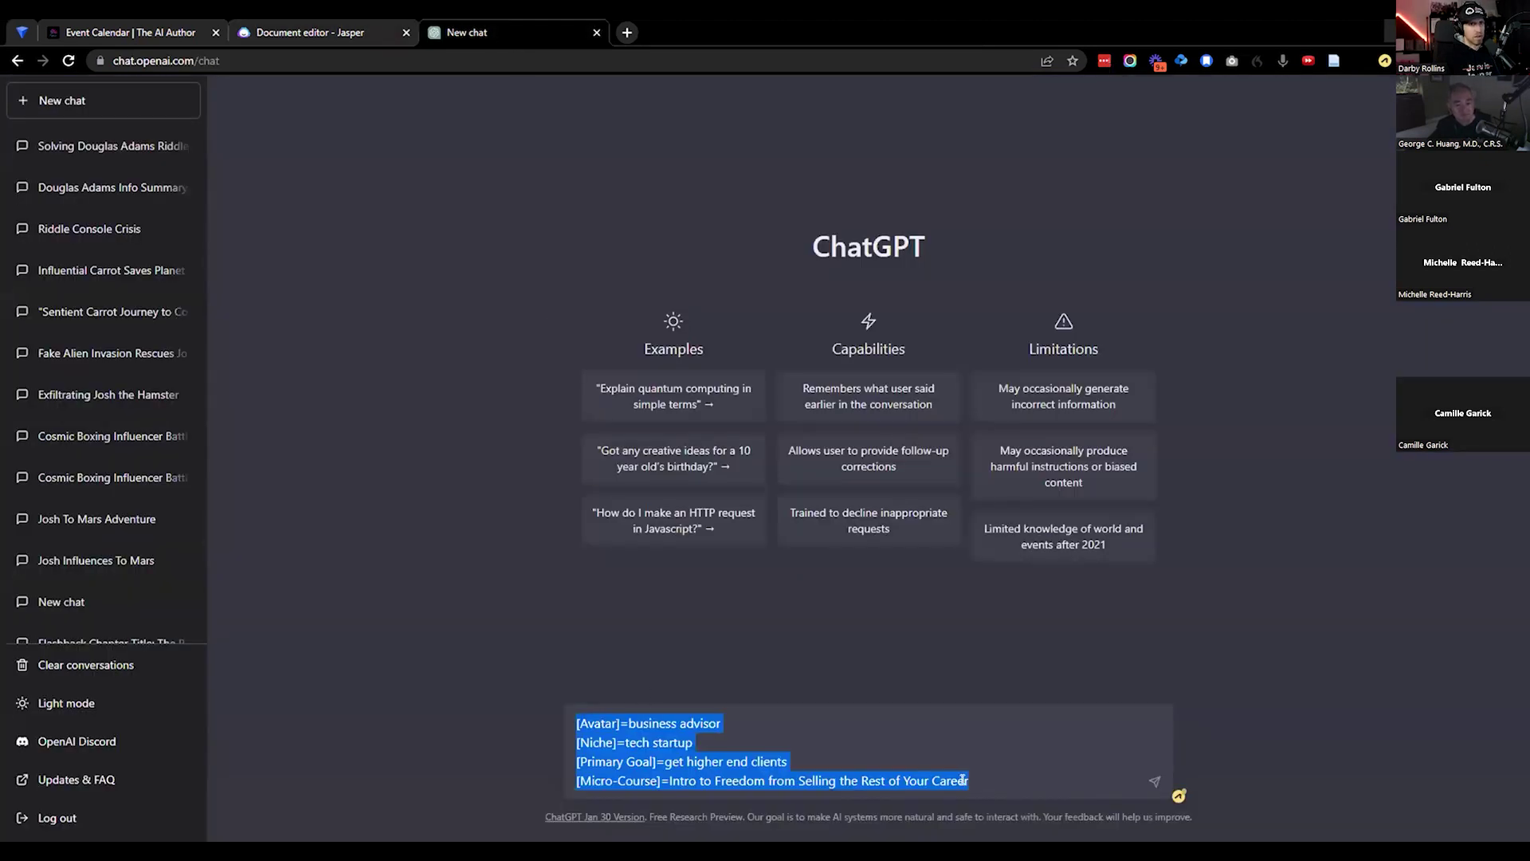
{"action": "left_click", "coordinate": [970, 781]}
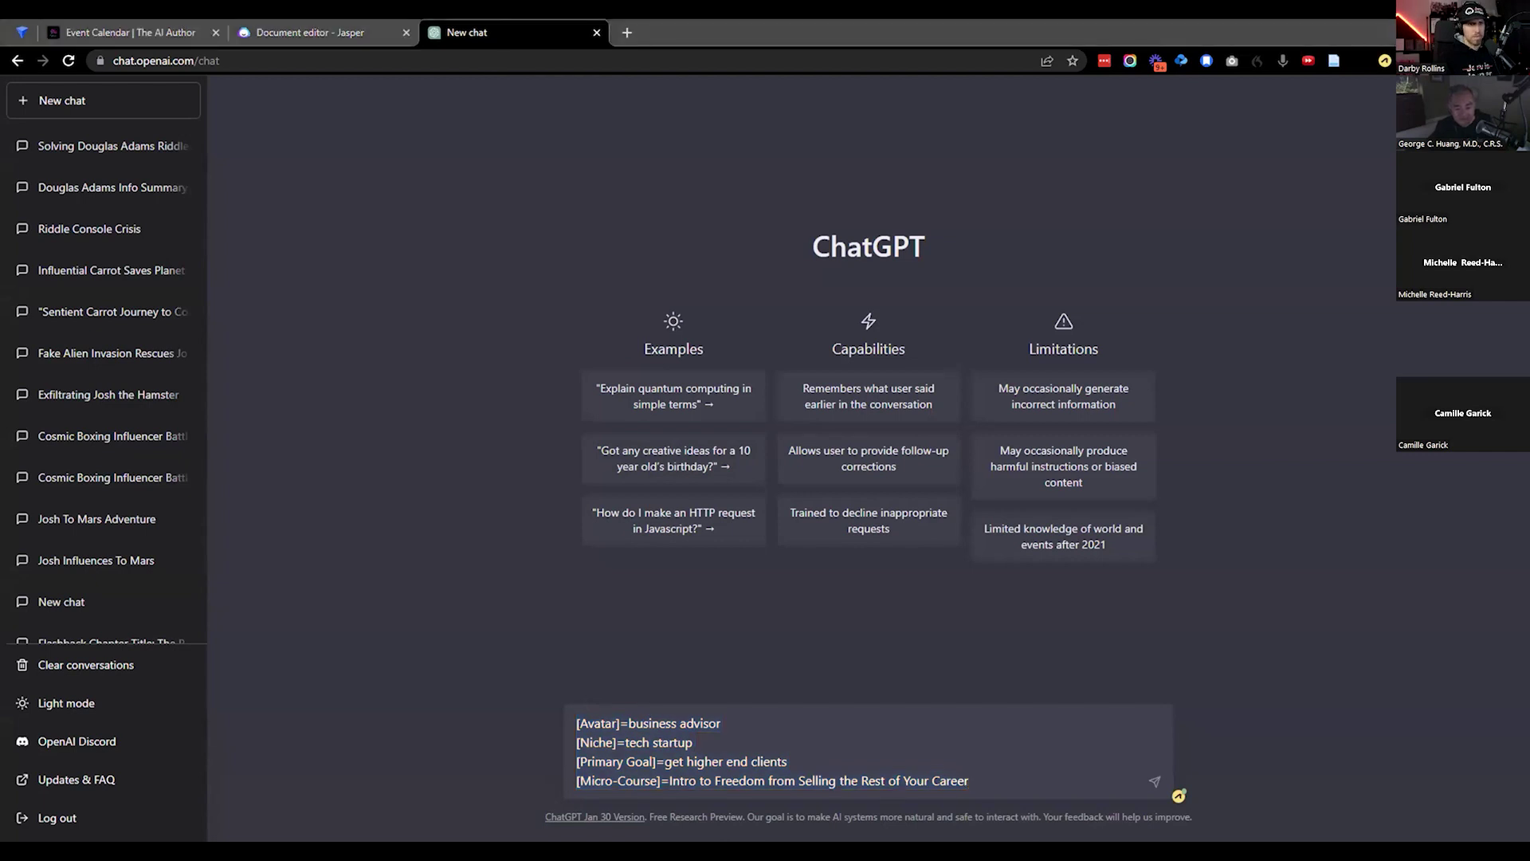
{"action": "left_click", "coordinate": [980, 780]}
{"action": "key", "text": "shift+Return"}
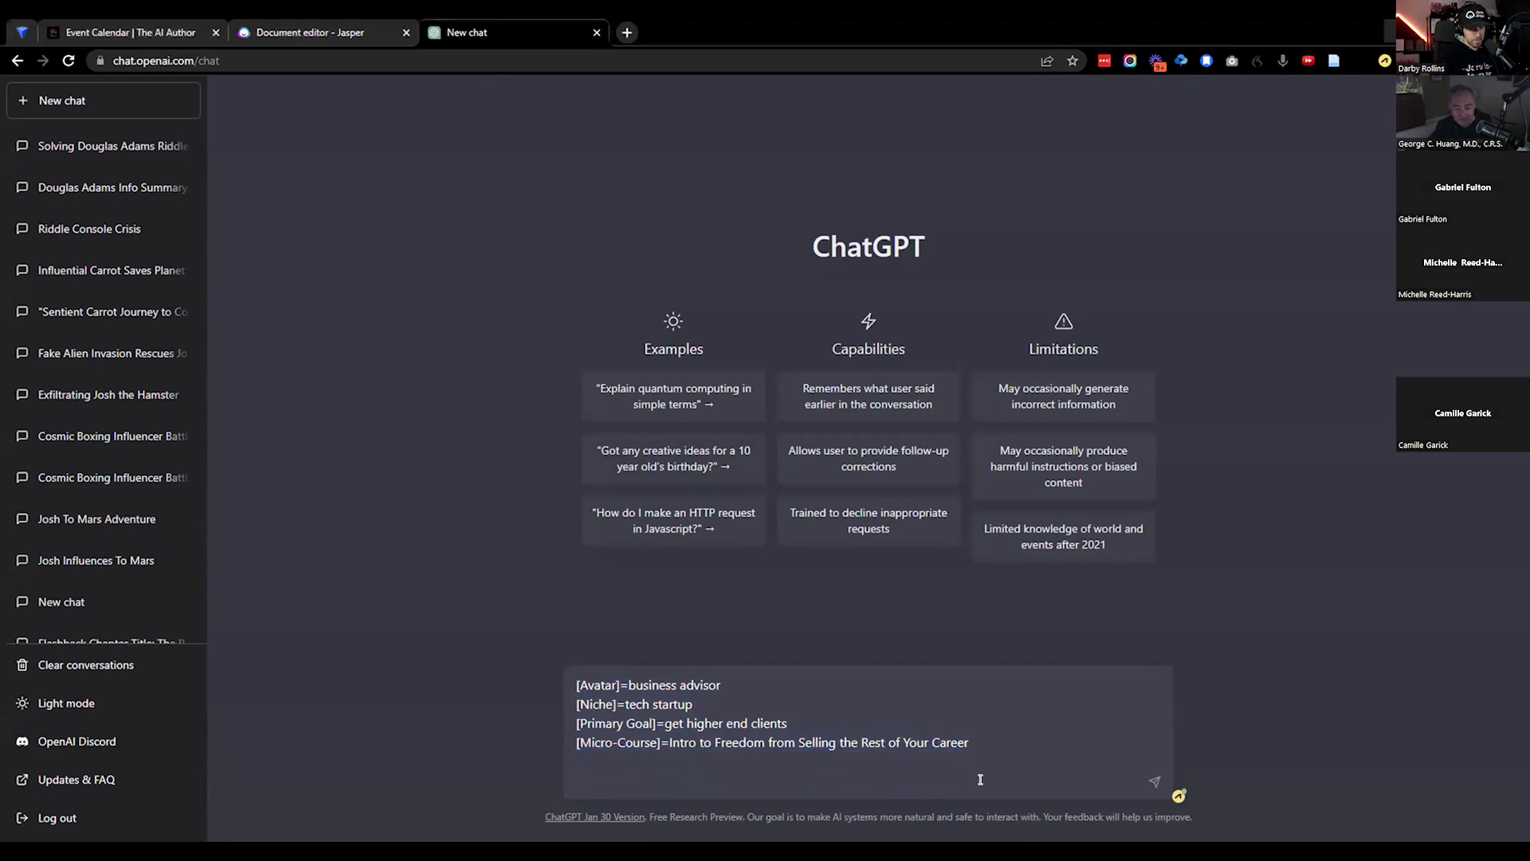
{"action": "key", "text": "ctrl+v"}
{"action": "key", "text": "shift+Return"}
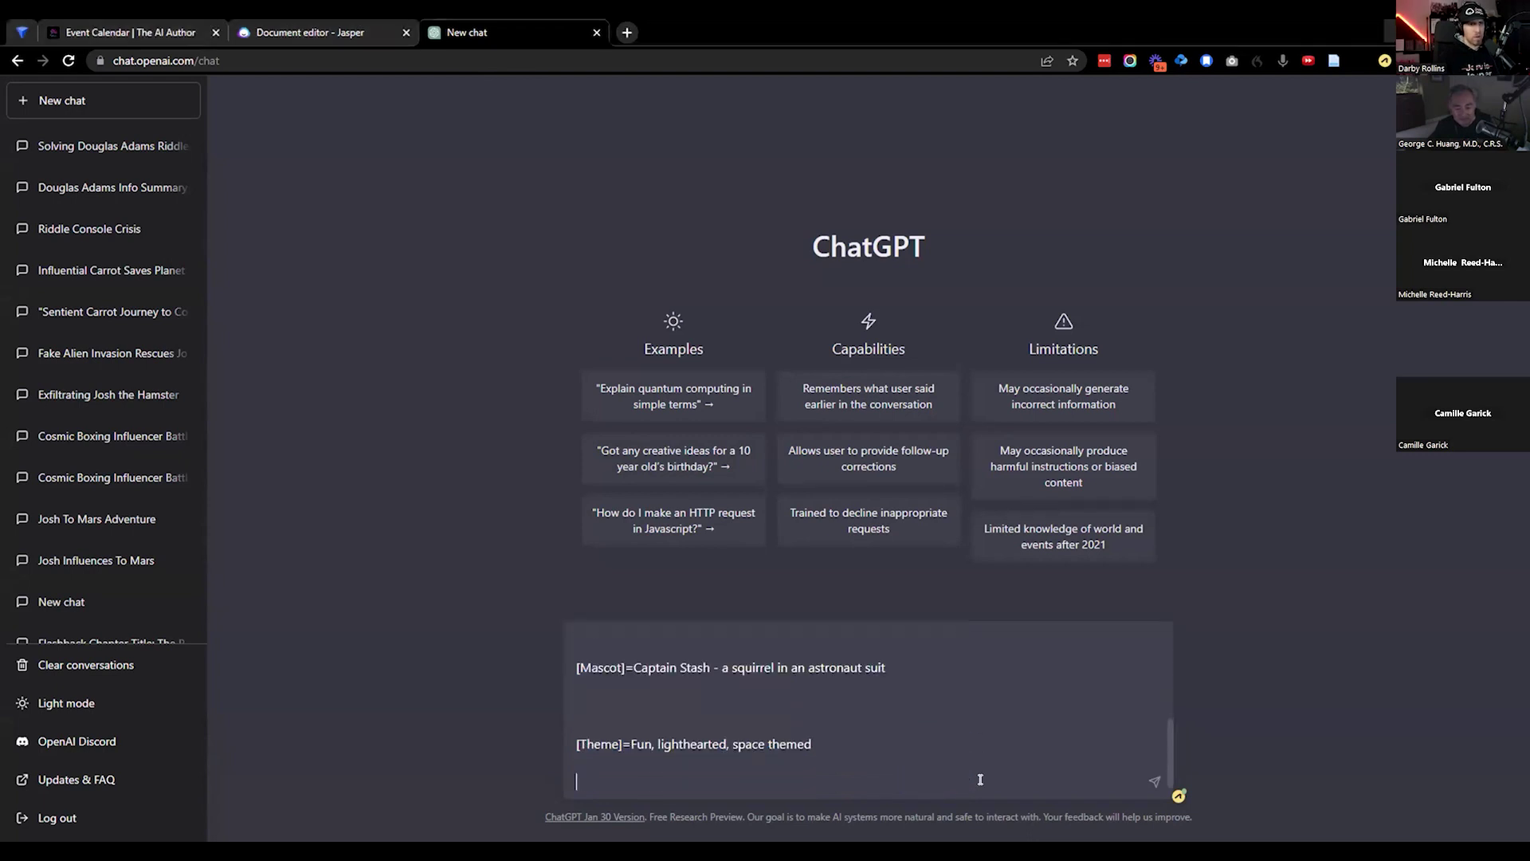
Step: Add the 'Write a welcome email…' instruction line from Jasper to the end of the prompt
{"action": "left_click", "coordinate": [319, 32]}
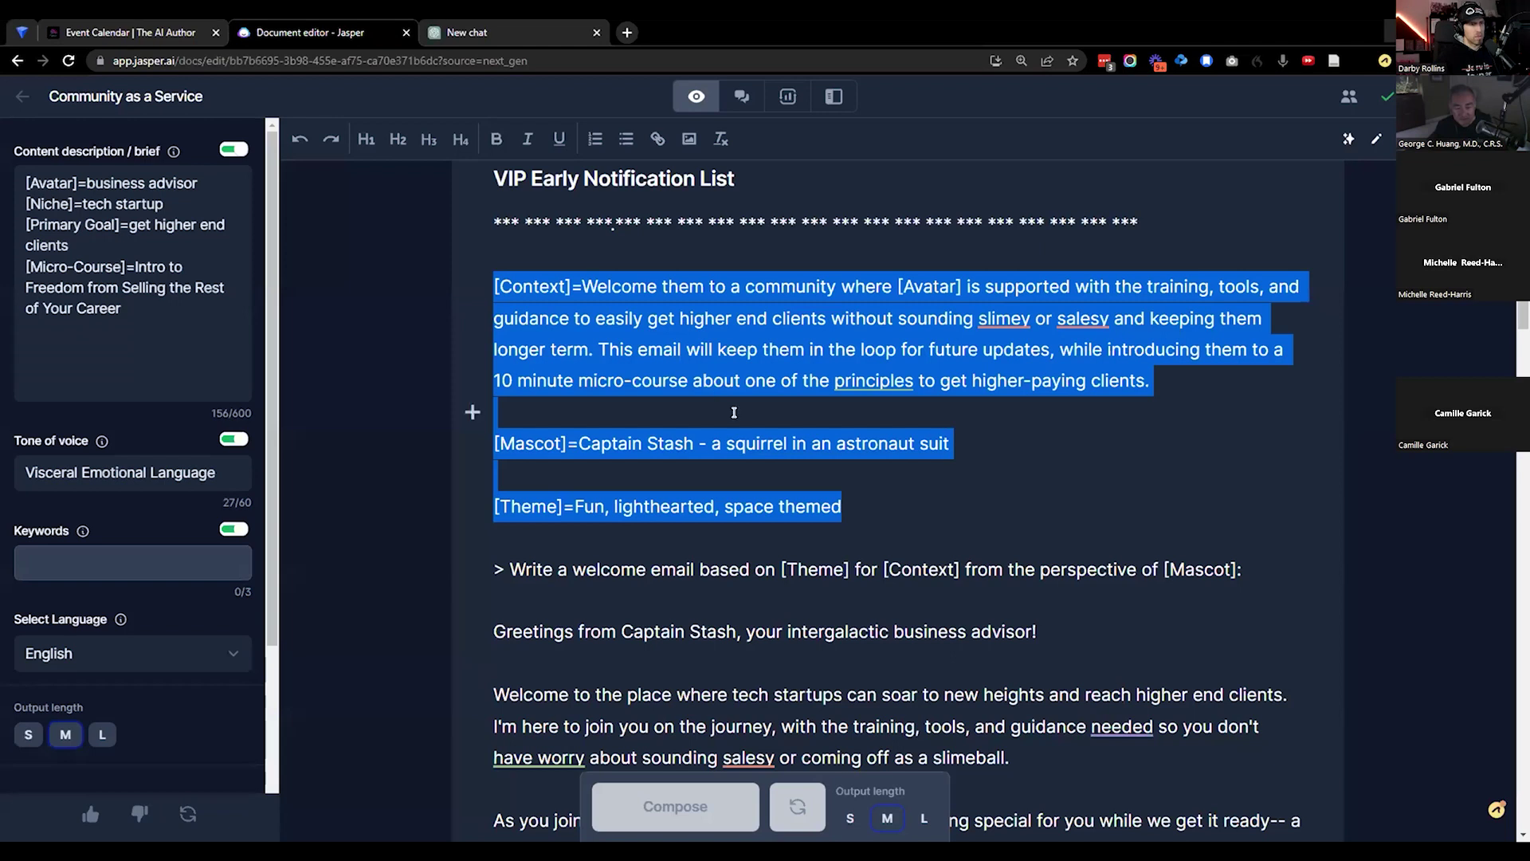
{"action": "scroll", "coordinate": [770, 439], "scroll_direction": "down", "scroll_amount": 1}
{"action": "scroll", "coordinate": [770, 440], "scroll_direction": "down", "scroll_amount": 2}
{"action": "left_click_drag", "start_coordinate": [489, 403], "coordinate": [1244, 412]}
{"action": "key", "text": "ctrl+c"}
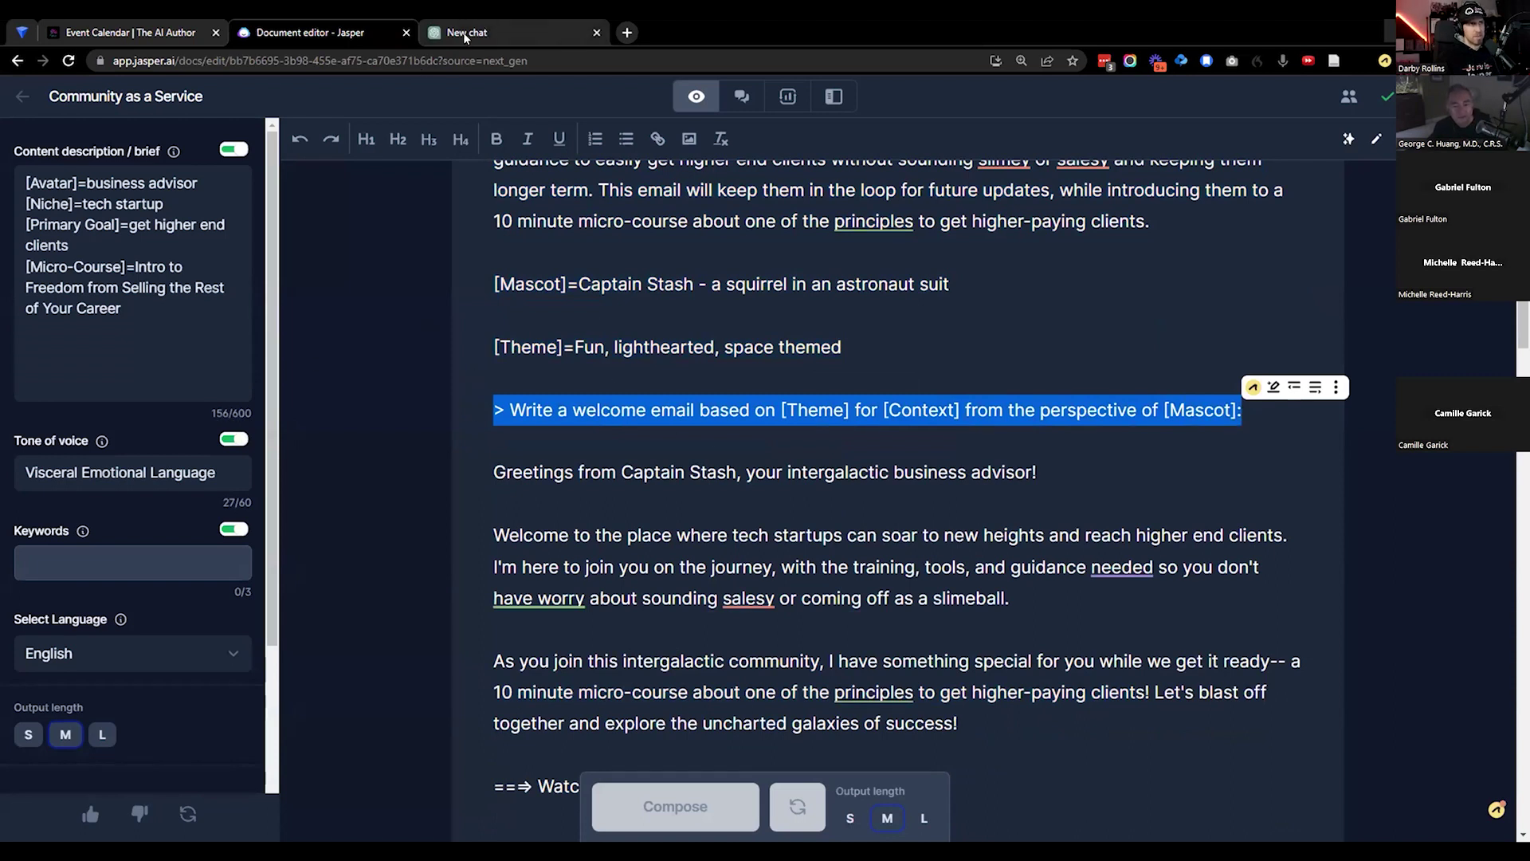
{"action": "left_click", "coordinate": [499, 34]}
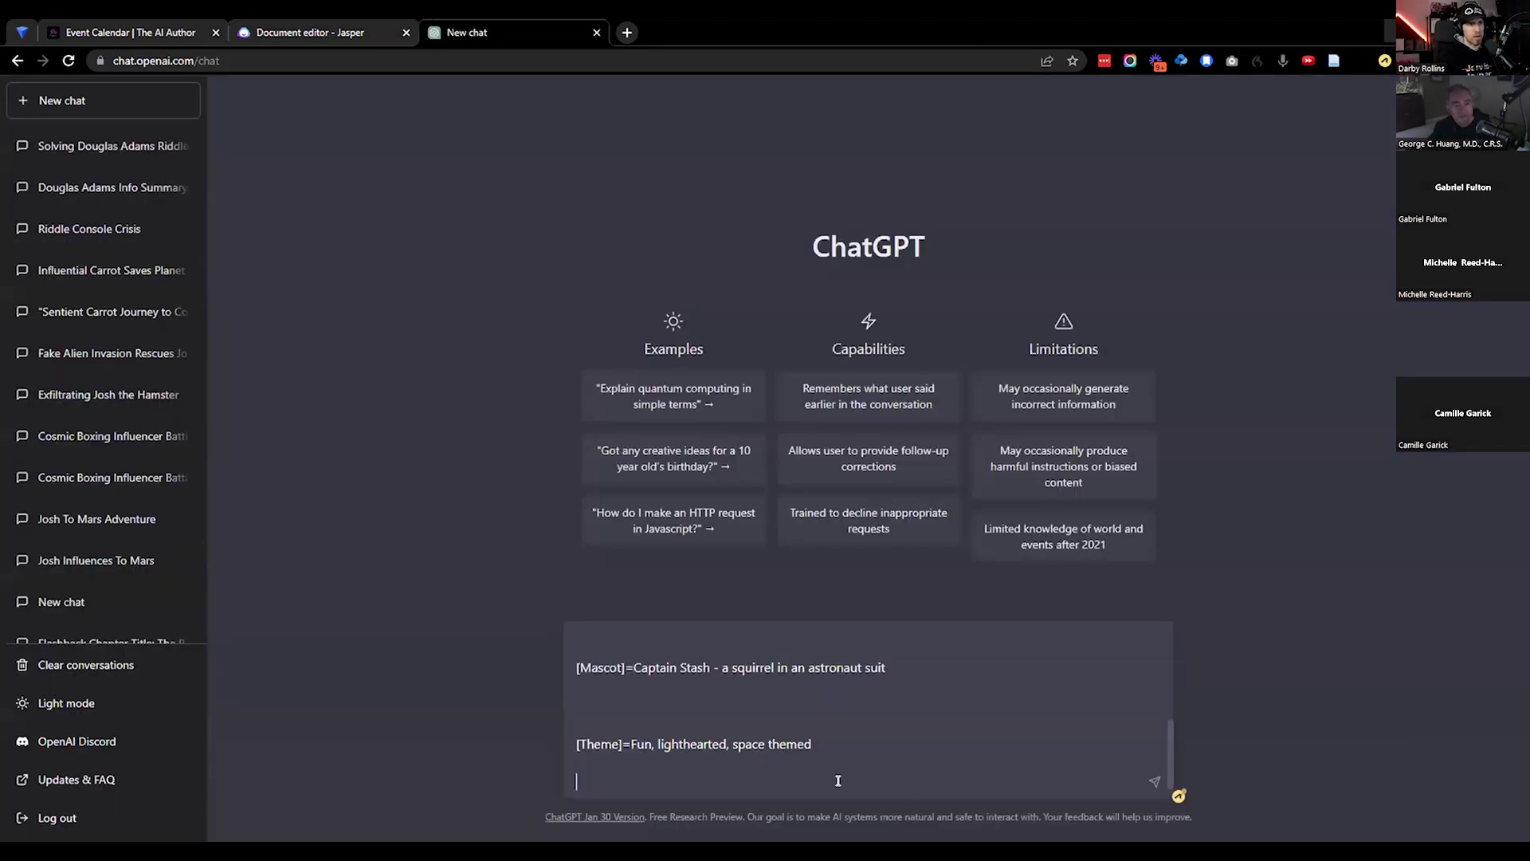
{"action": "key", "text": "ctrl+v"}
Step: Send the assembled prompt to ChatGPT to generate Captain Stash's welcome email
{"action": "key", "text": "Return"}
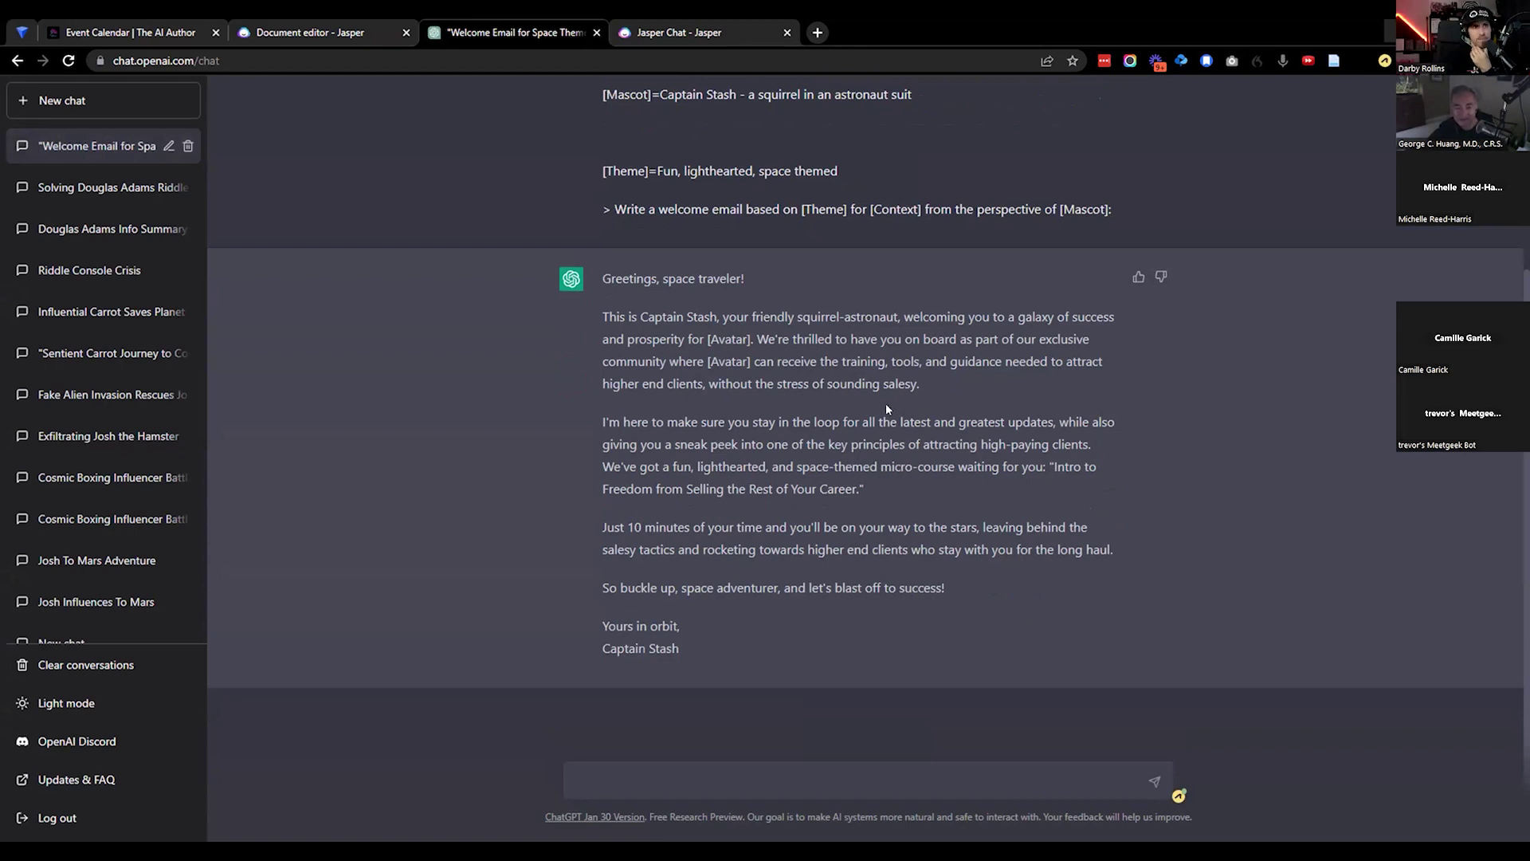
Step: Review Captain Stash's welcome email, then select the whole prompt from its last line up to [Avatar]
{"action": "left_click_drag", "start_coordinate": [706, 339], "coordinate": [751, 338]}
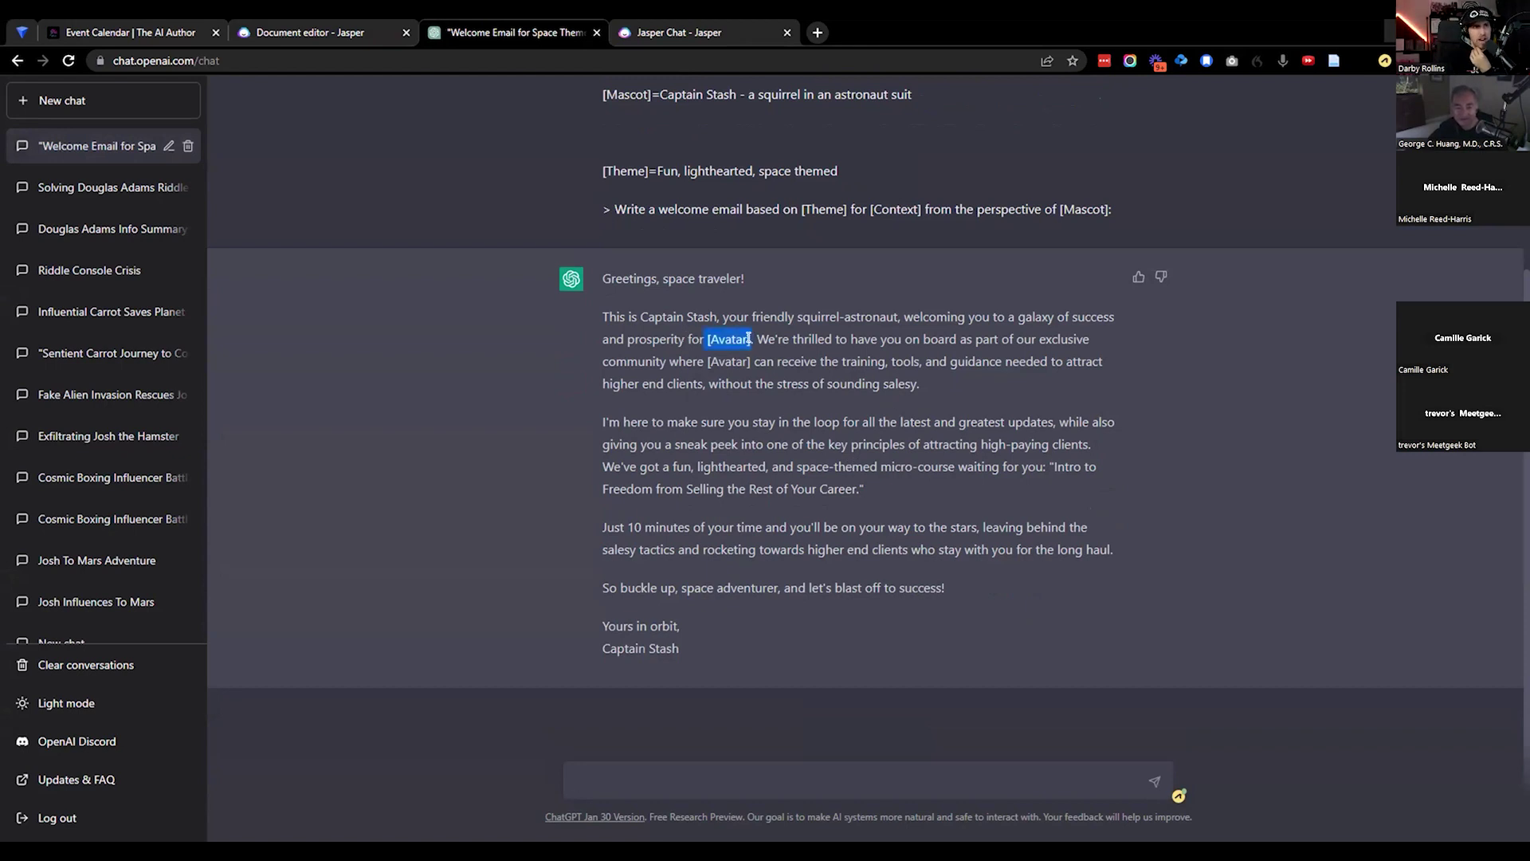
{"action": "left_click_drag", "start_coordinate": [603, 422], "coordinate": [957, 459]}
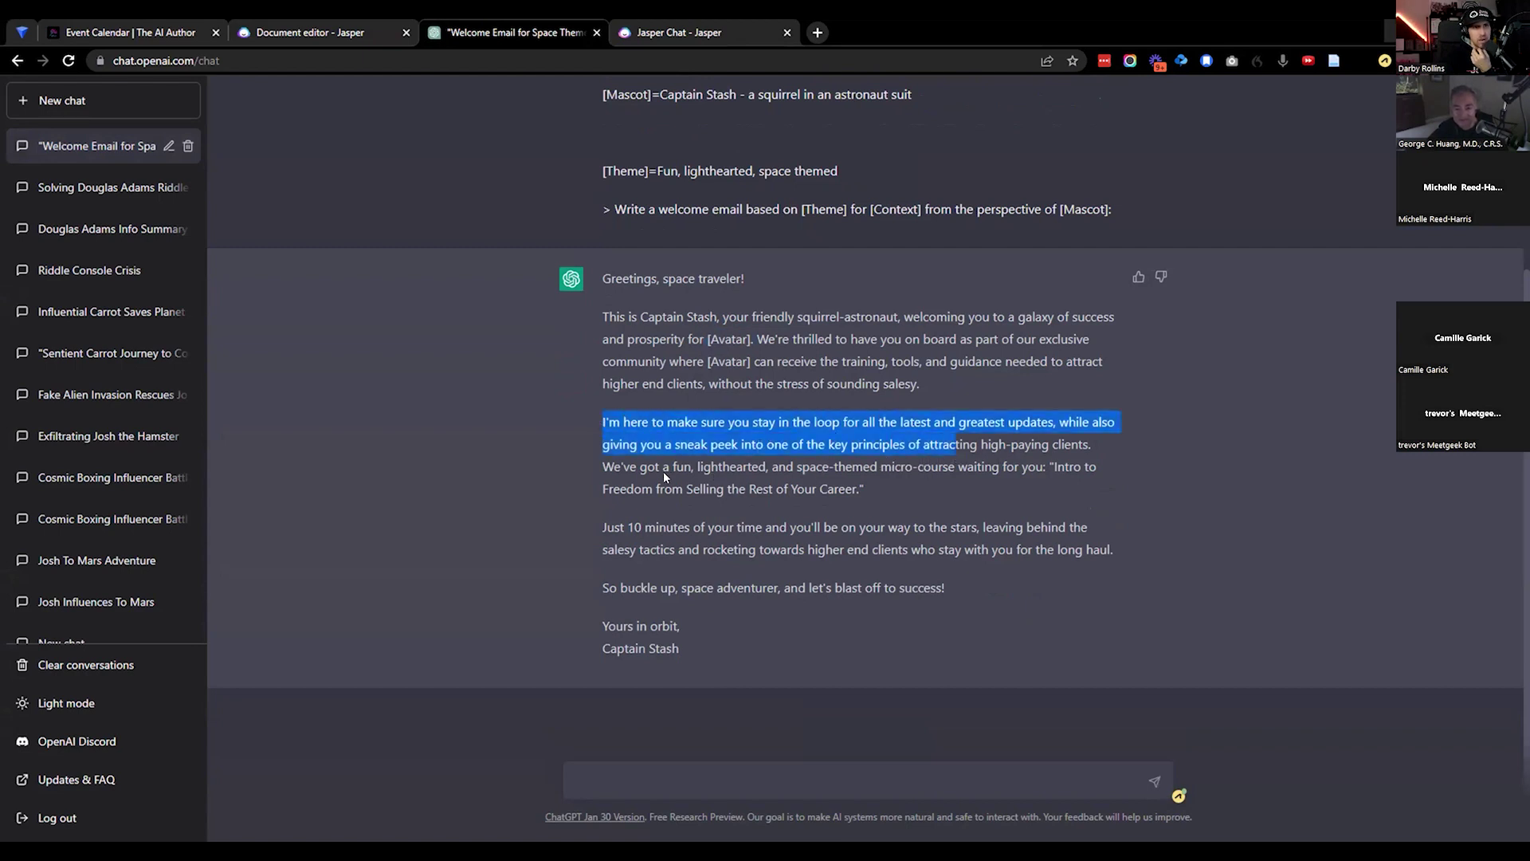
{"action": "left_click", "coordinate": [633, 462]}
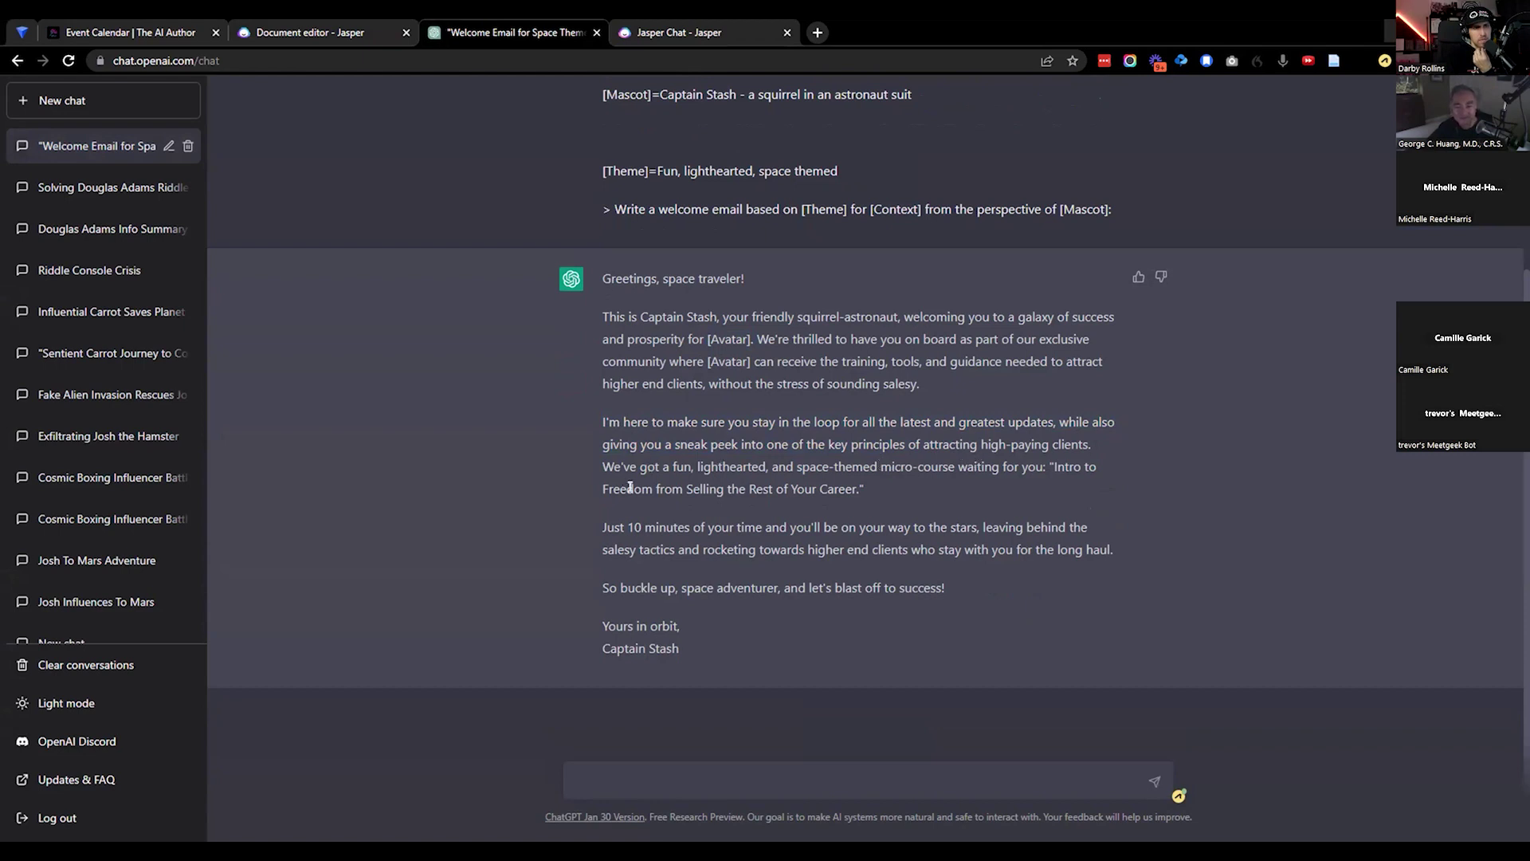
{"action": "left_click_drag", "start_coordinate": [599, 521], "coordinate": [1116, 556]}
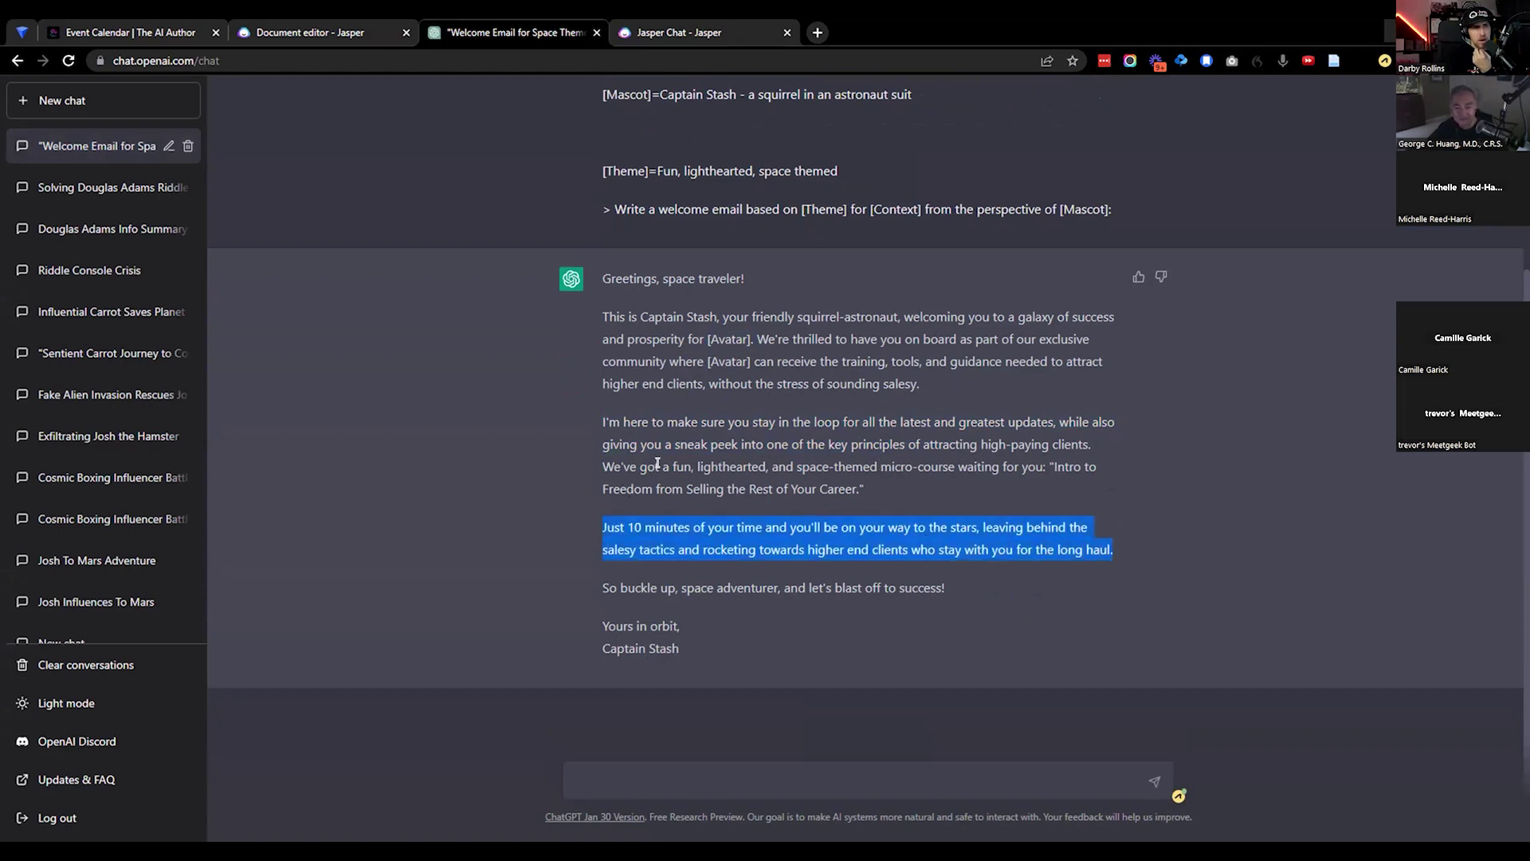
{"action": "left_click_drag", "start_coordinate": [662, 466], "coordinate": [864, 471]}
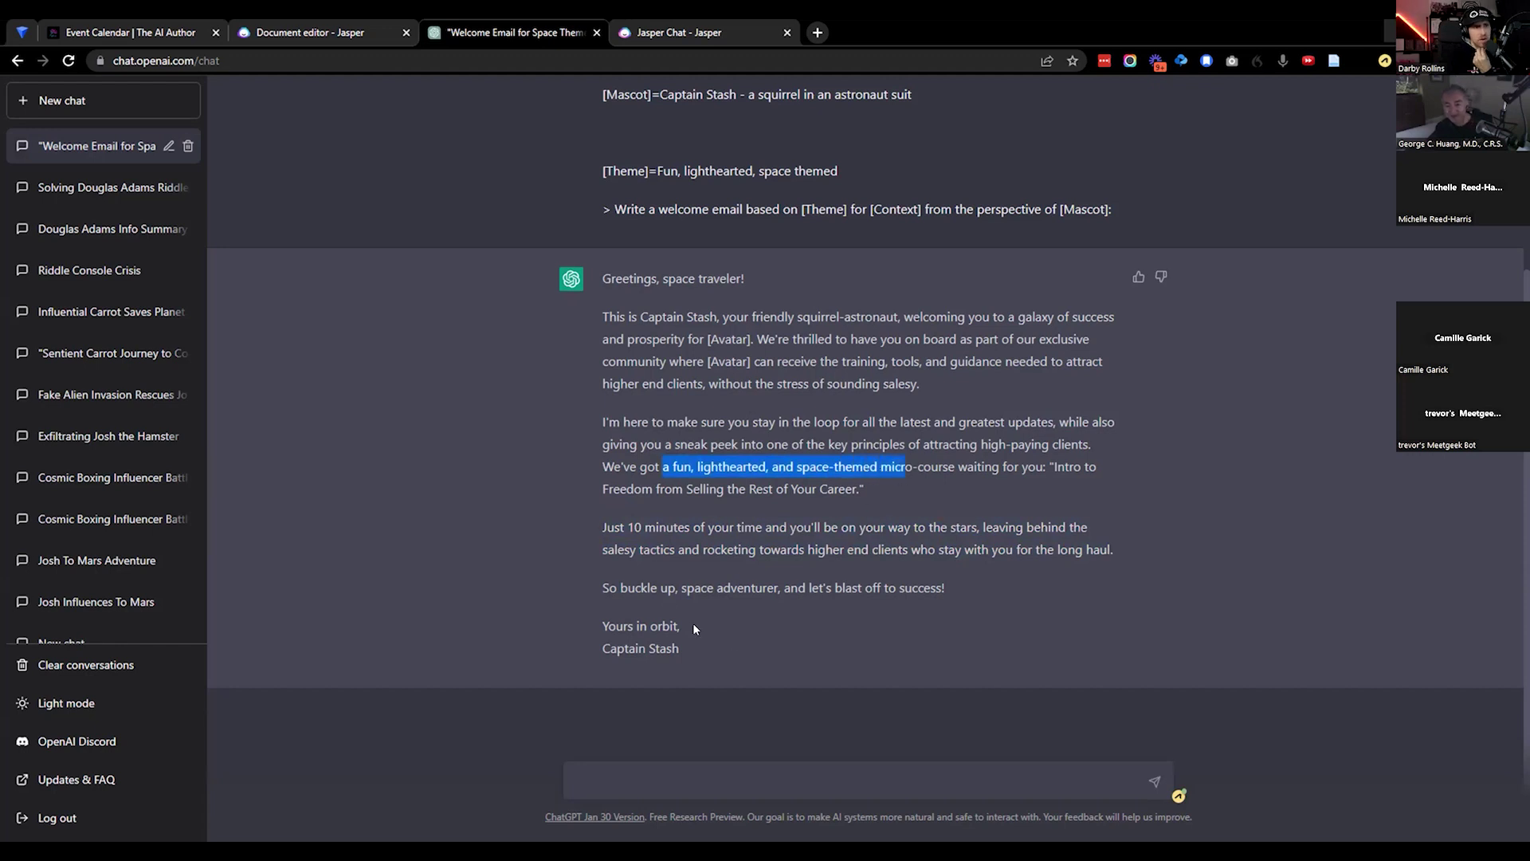
{"action": "triple_click", "coordinate": [655, 588]}
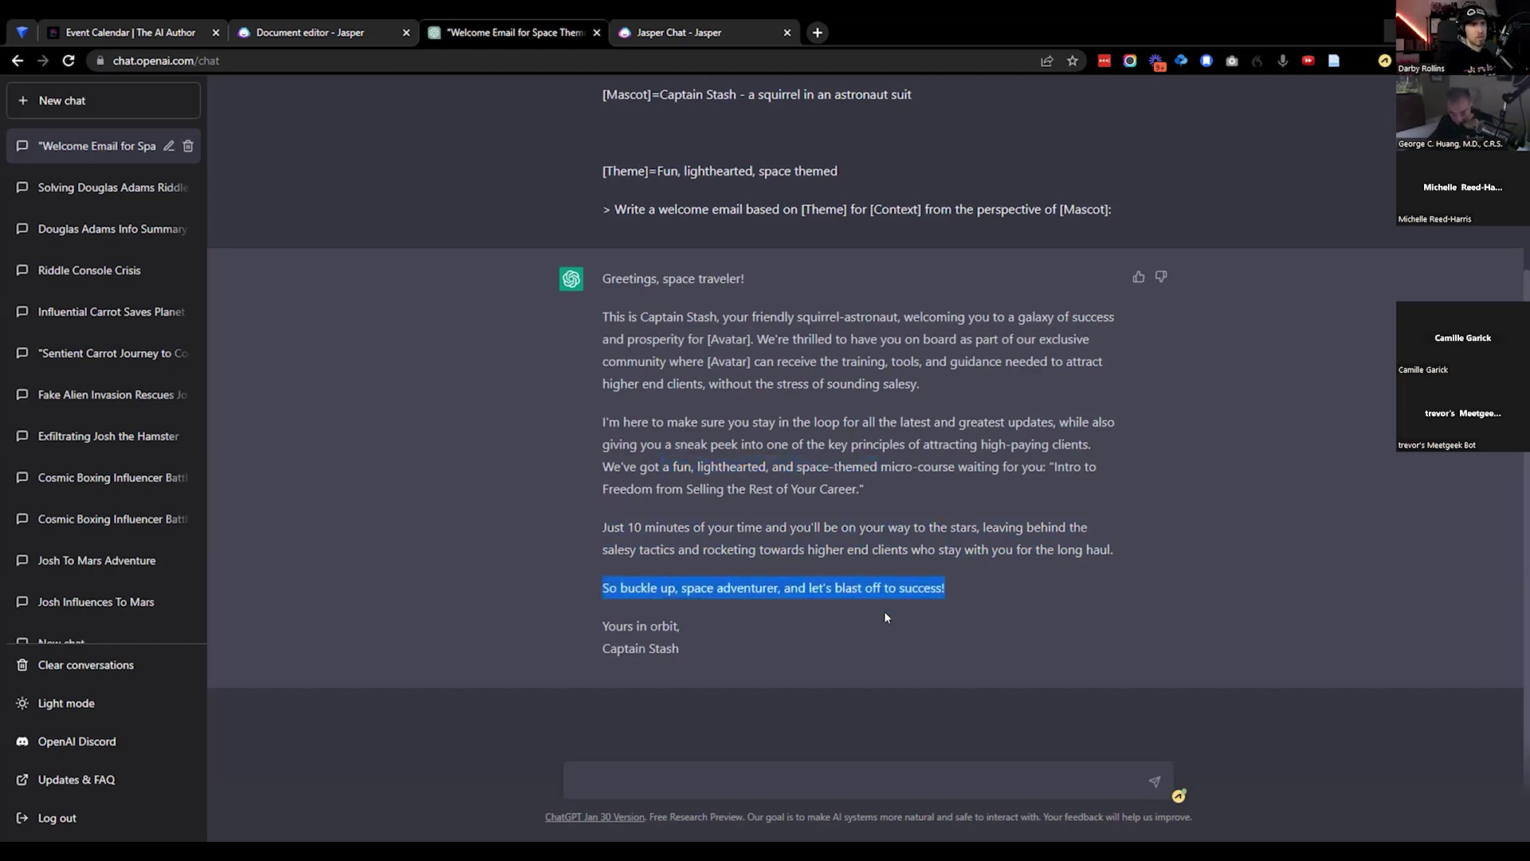
{"action": "left_click_drag", "start_coordinate": [650, 638], "coordinate": [587, 620]}
{"action": "left_click", "coordinate": [588, 632]}
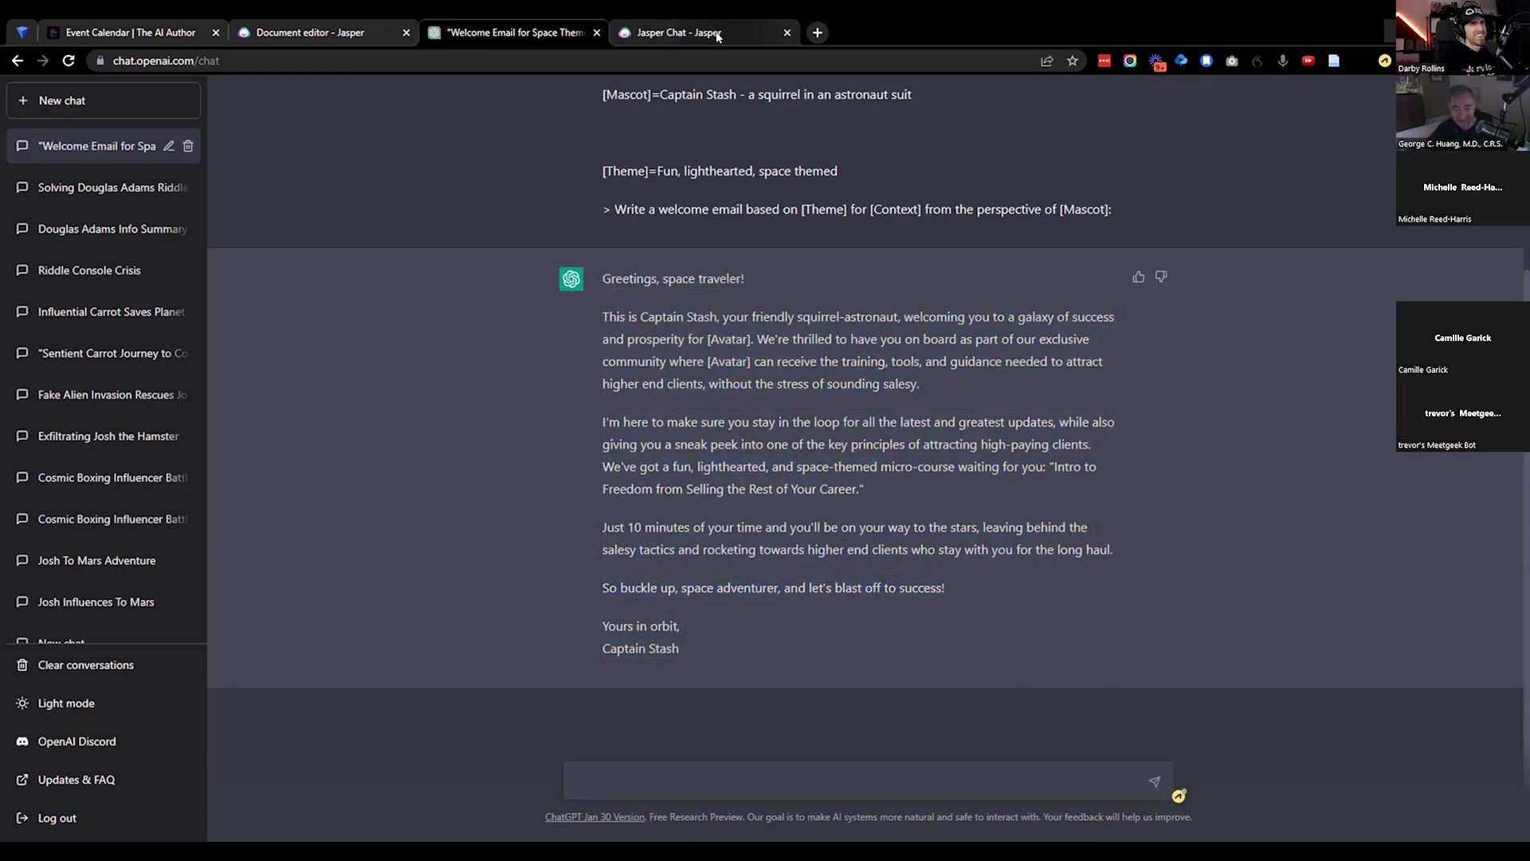
{"action": "scroll", "coordinate": [1103, 438], "scroll_direction": "up", "scroll_amount": 3}
{"action": "left_click_drag", "start_coordinate": [1113, 470], "coordinate": [606, 93]}
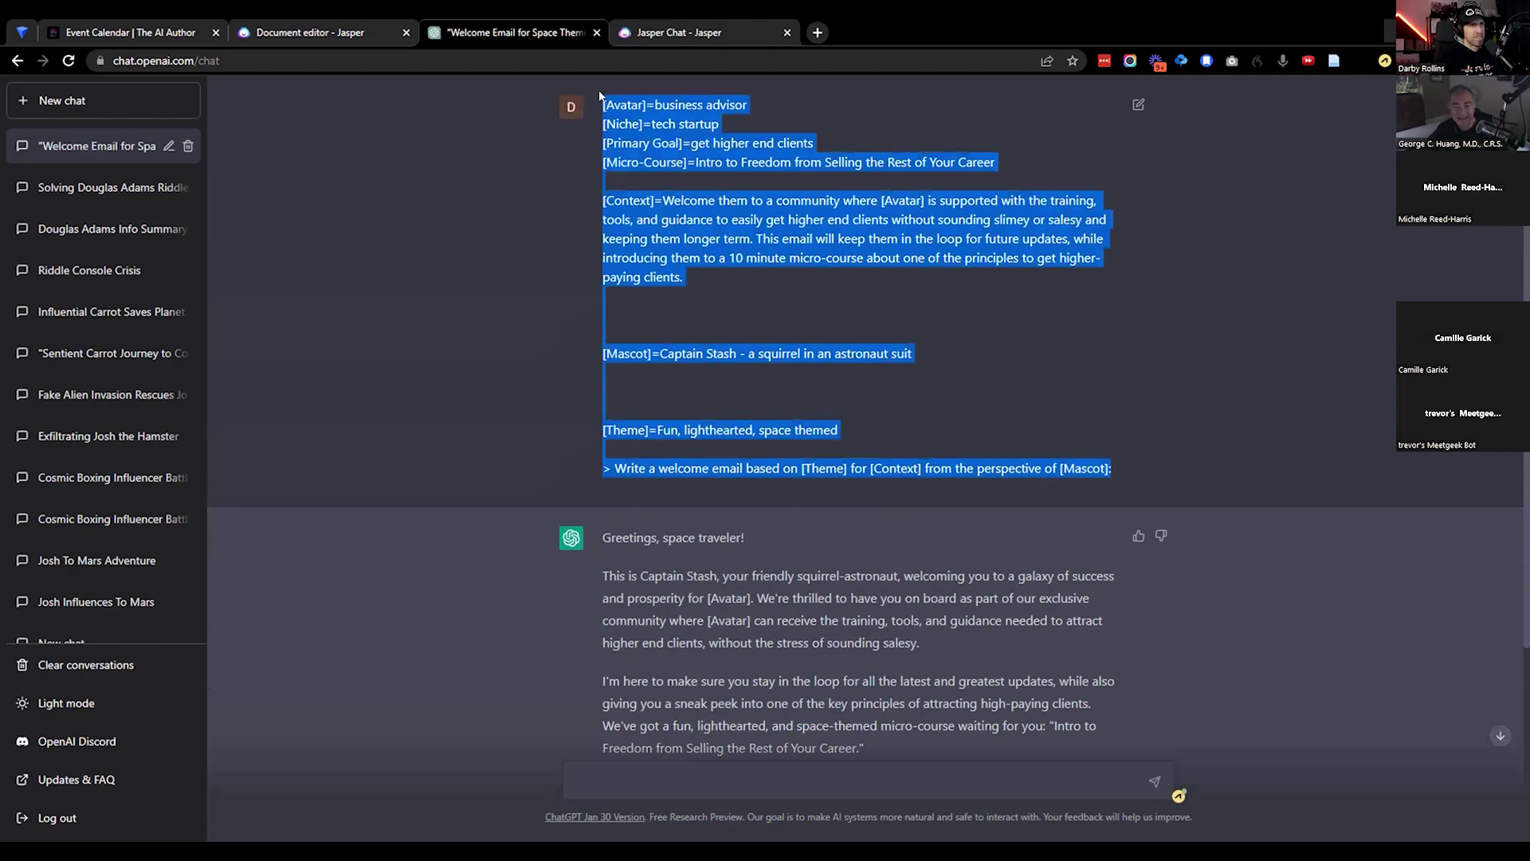
Step: Paste the copied space-themed welcome-email prompt into Jasper Chat and send it
{"action": "left_click", "coordinate": [719, 32]}
{"action": "left_click", "coordinate": [644, 18]}
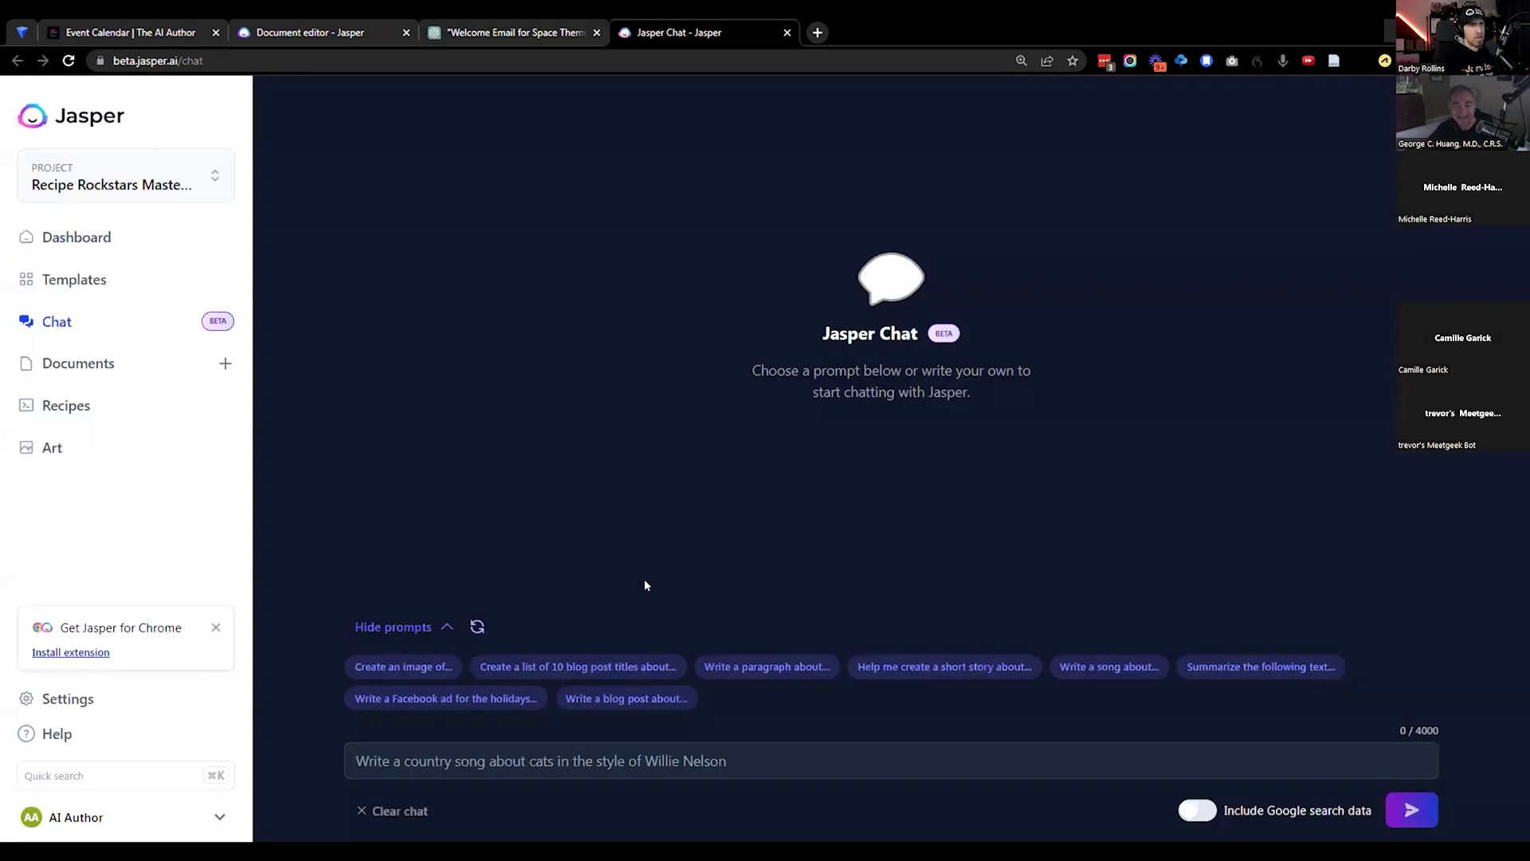
{"action": "left_click", "coordinate": [553, 759]}
{"action": "key", "text": "ctrl+v"}
{"action": "key", "text": "Return"}
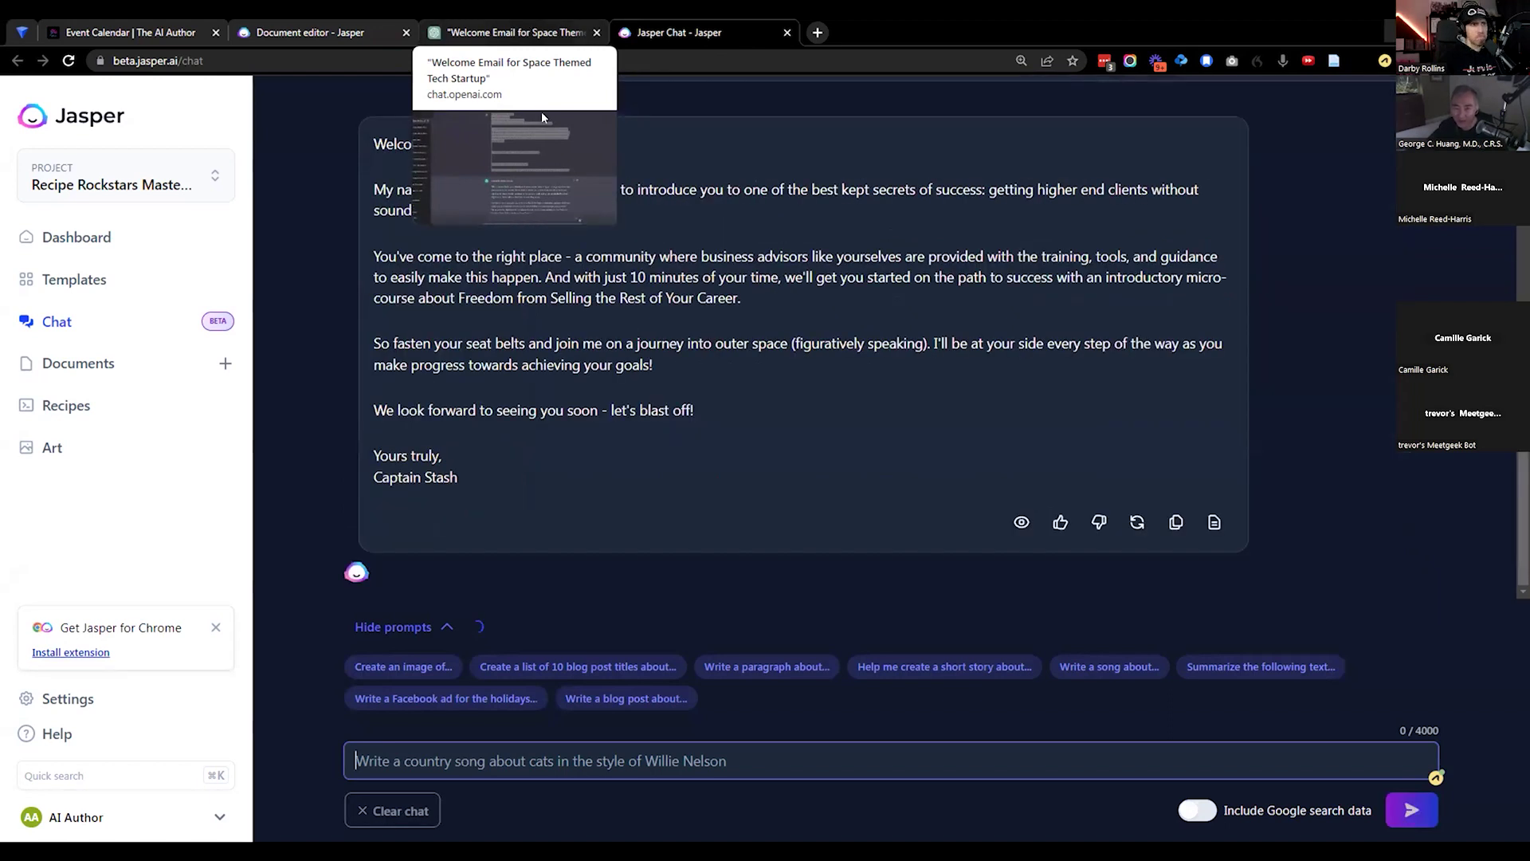
{"action": "scroll", "coordinate": [615, 428], "scroll_direction": "up", "scroll_amount": 1}
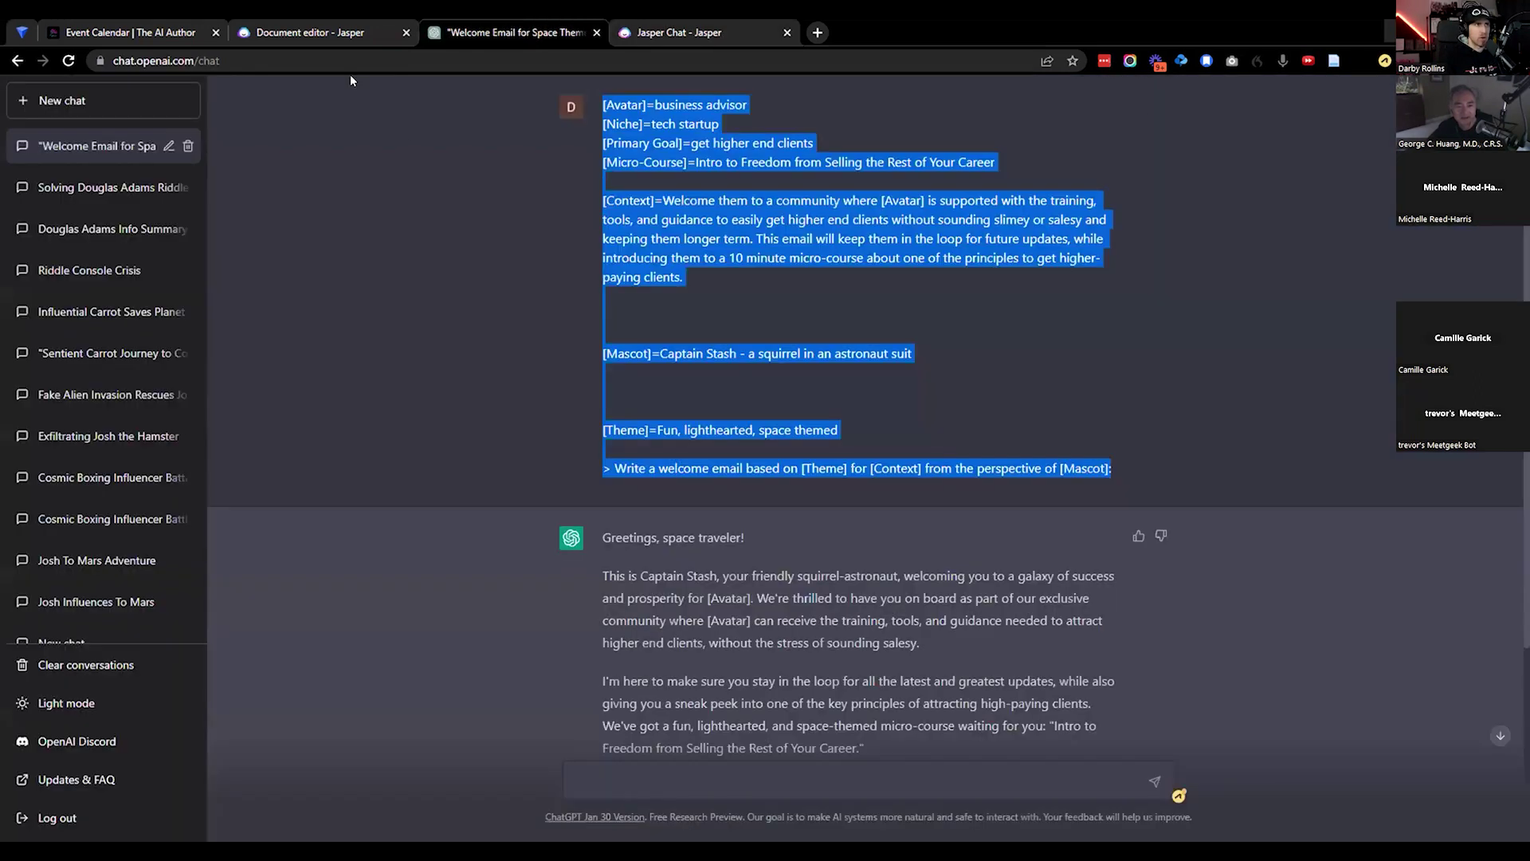
Step: Select Captain Stash's entire ChatGPT reply, from 'Greetings' to the 'Captain Stash' sign-off
{"action": "left_click", "coordinate": [484, 28]}
{"action": "scroll", "coordinate": [682, 526], "scroll_direction": "down", "scroll_amount": 3}
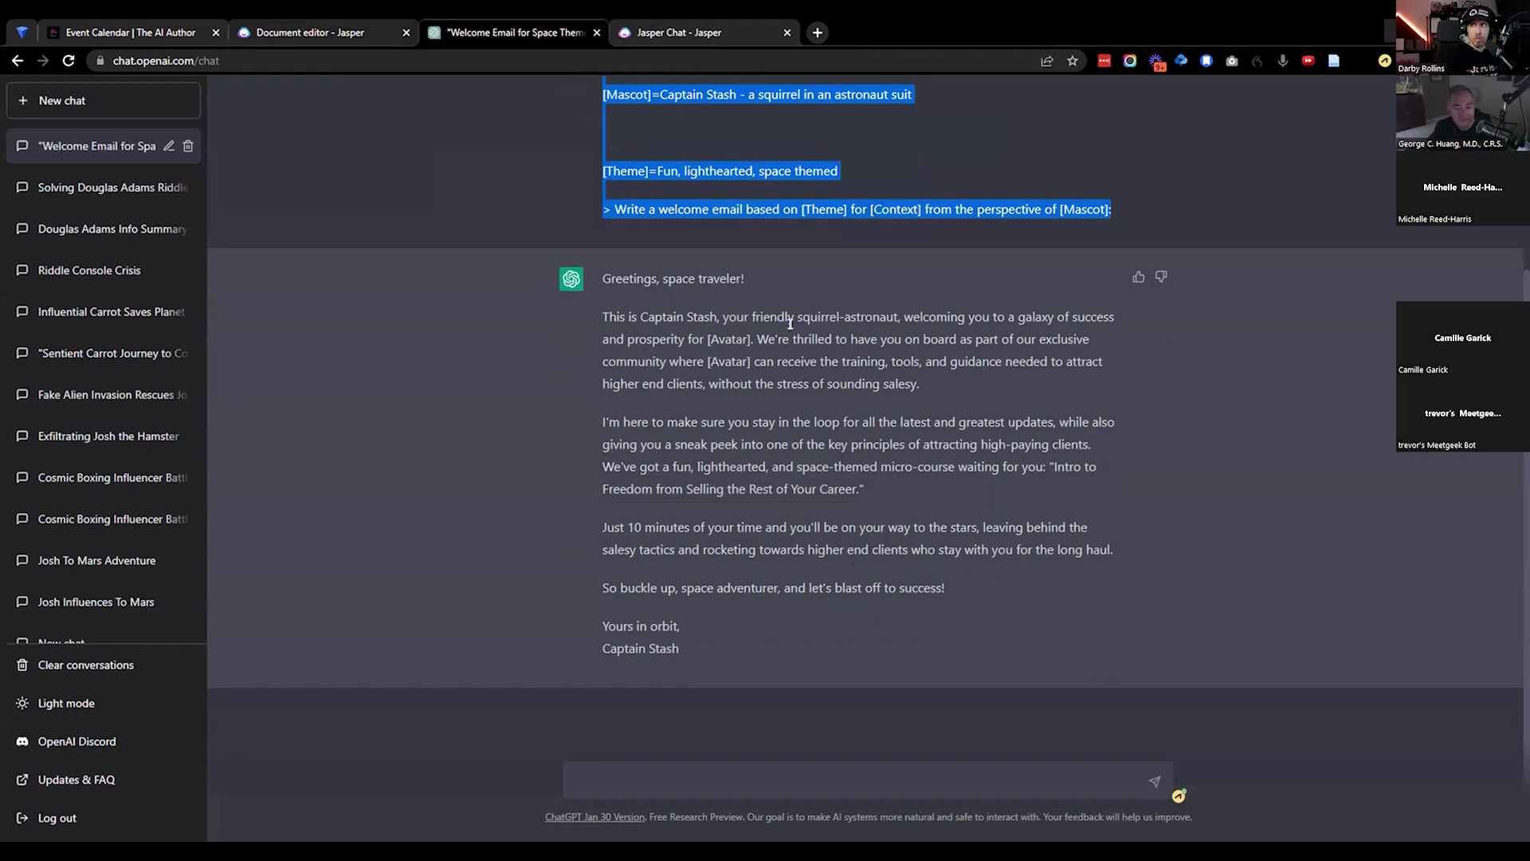
{"action": "scroll", "coordinate": [660, 309], "scroll_direction": "up", "scroll_amount": 3}
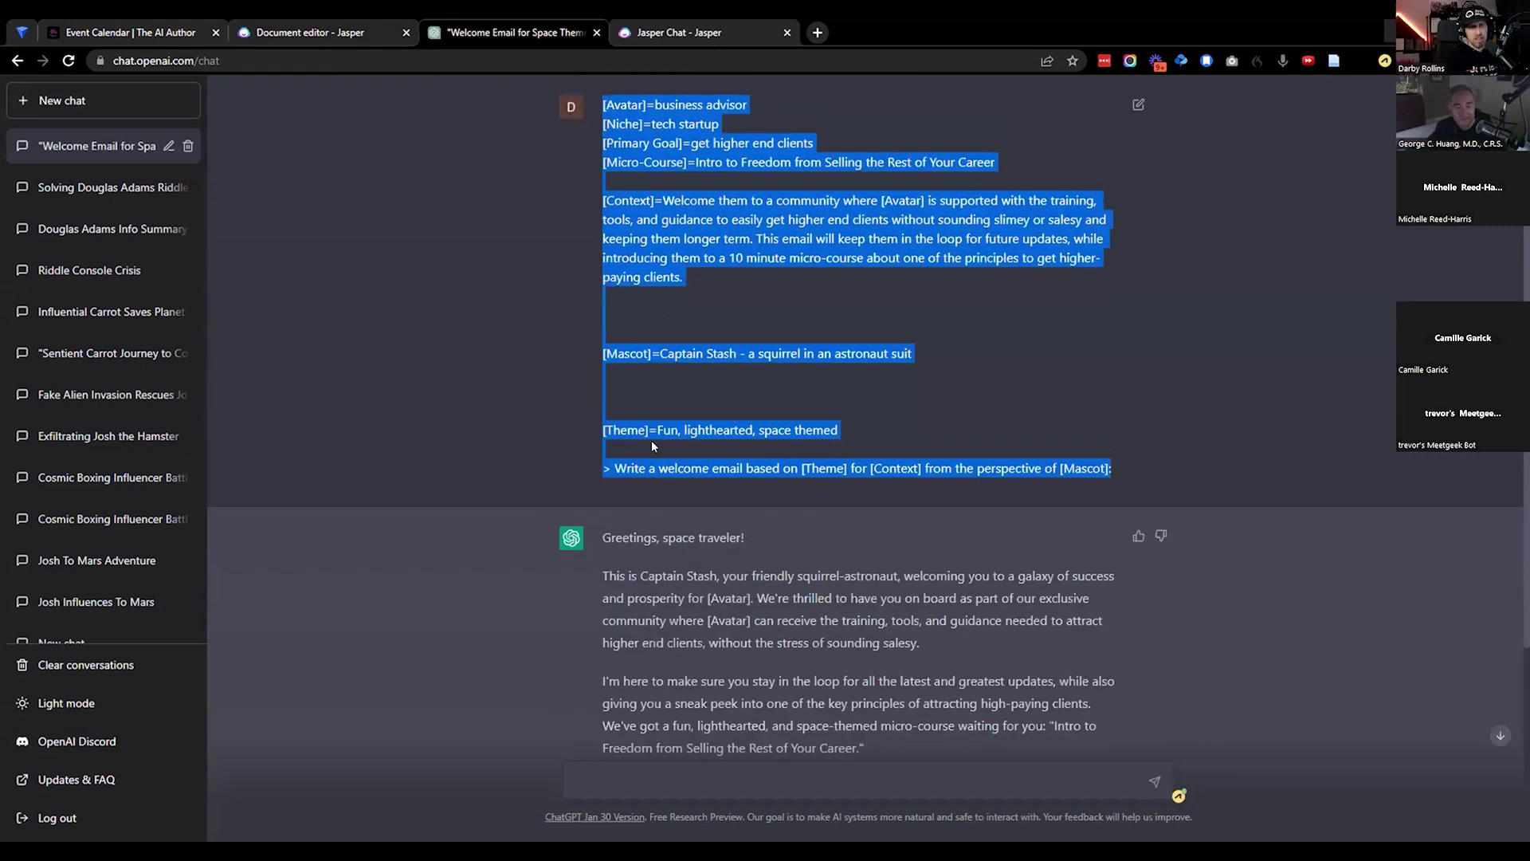
{"action": "scroll", "coordinate": [652, 440], "scroll_direction": "down", "scroll_amount": 3}
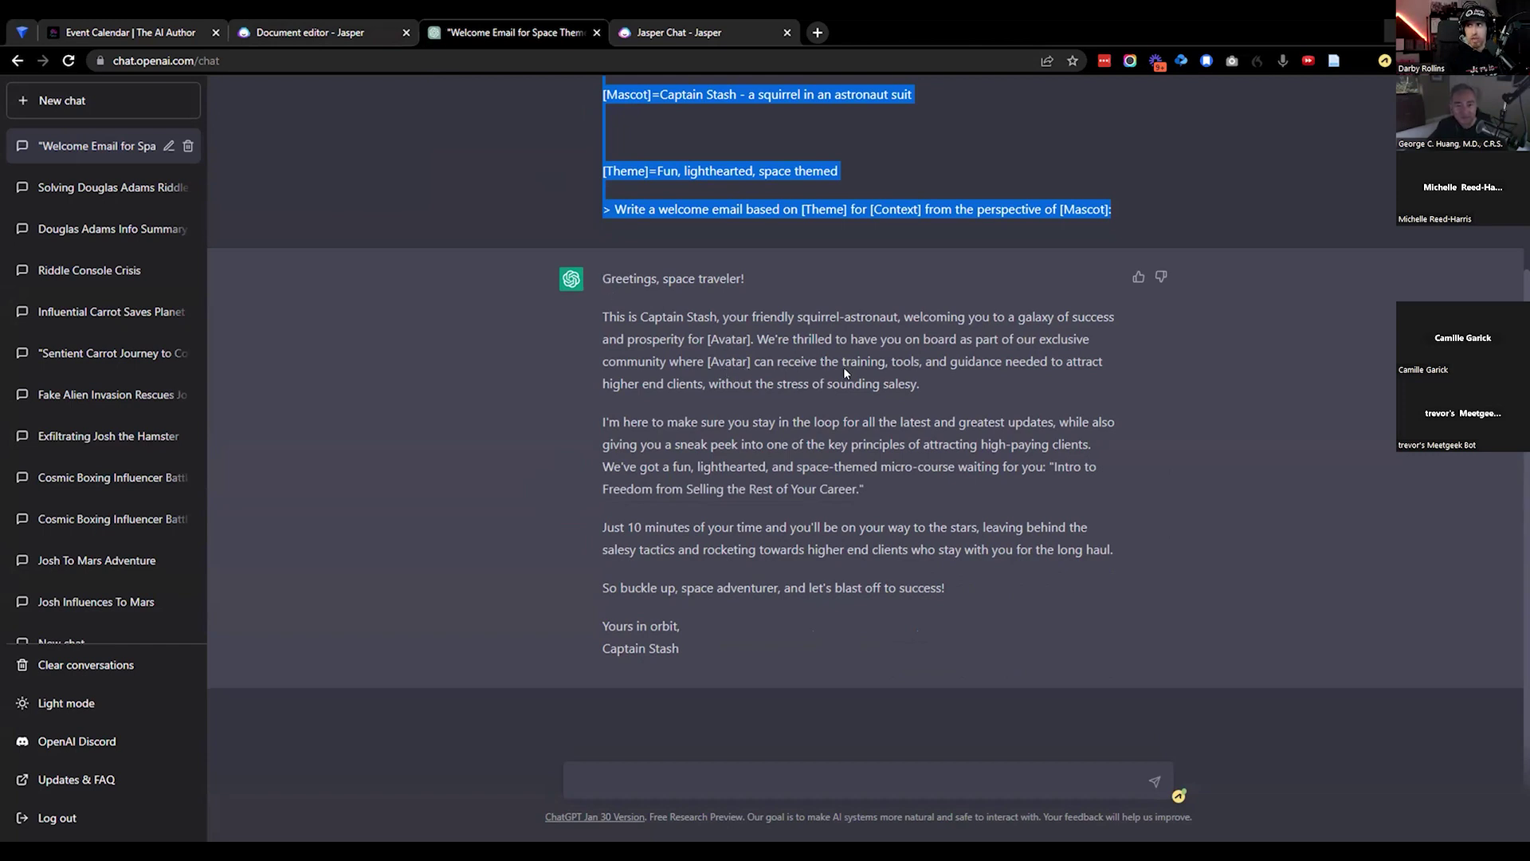
{"action": "left_click_drag", "start_coordinate": [743, 637], "coordinate": [590, 286]}
{"action": "key", "text": "ctrl+c"}
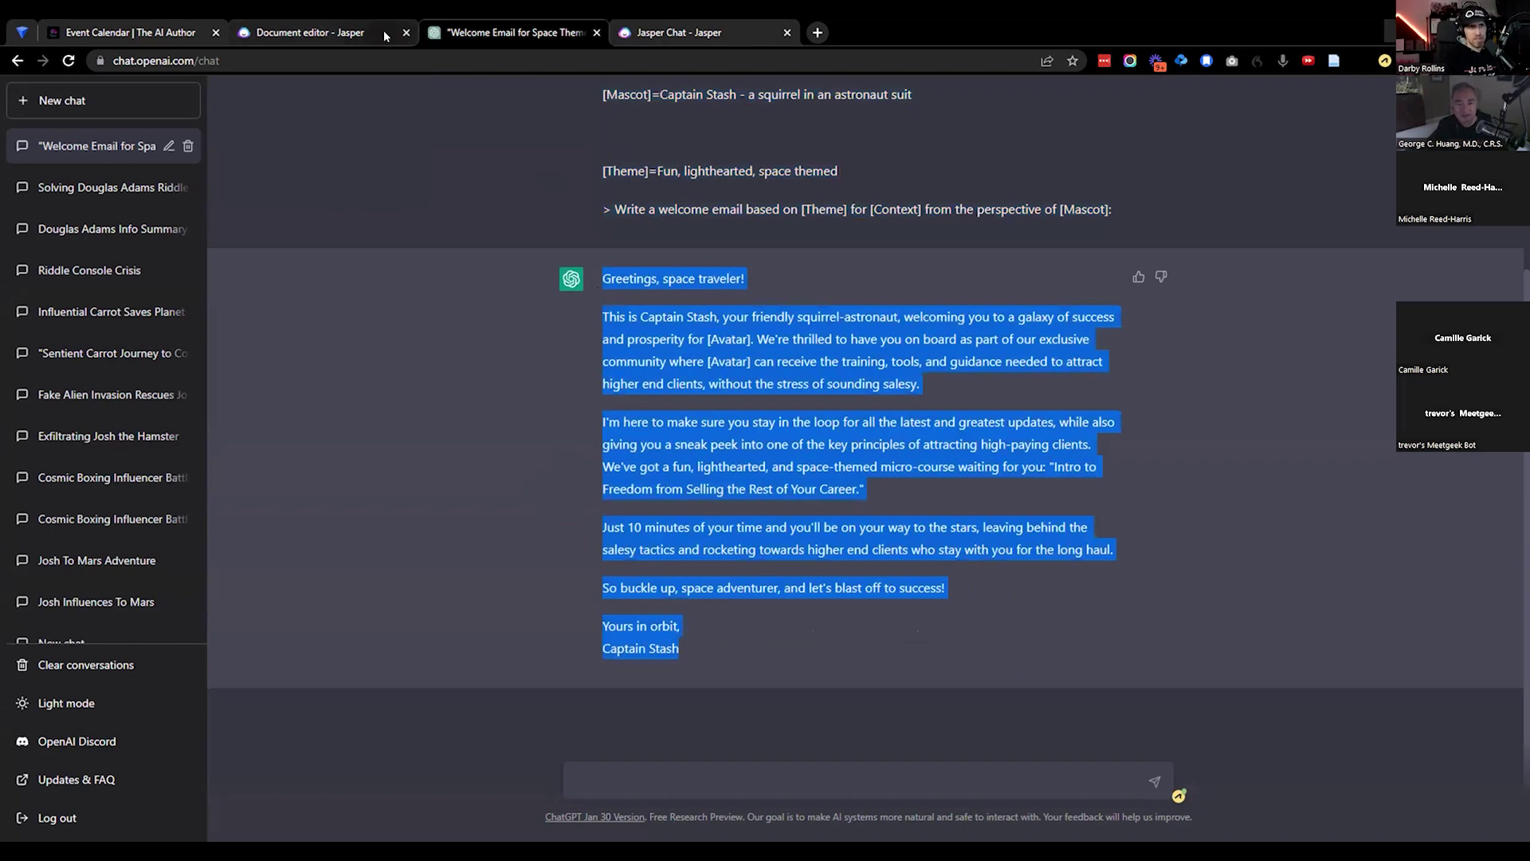
{"action": "mouse_move", "coordinate": [379, 32]}
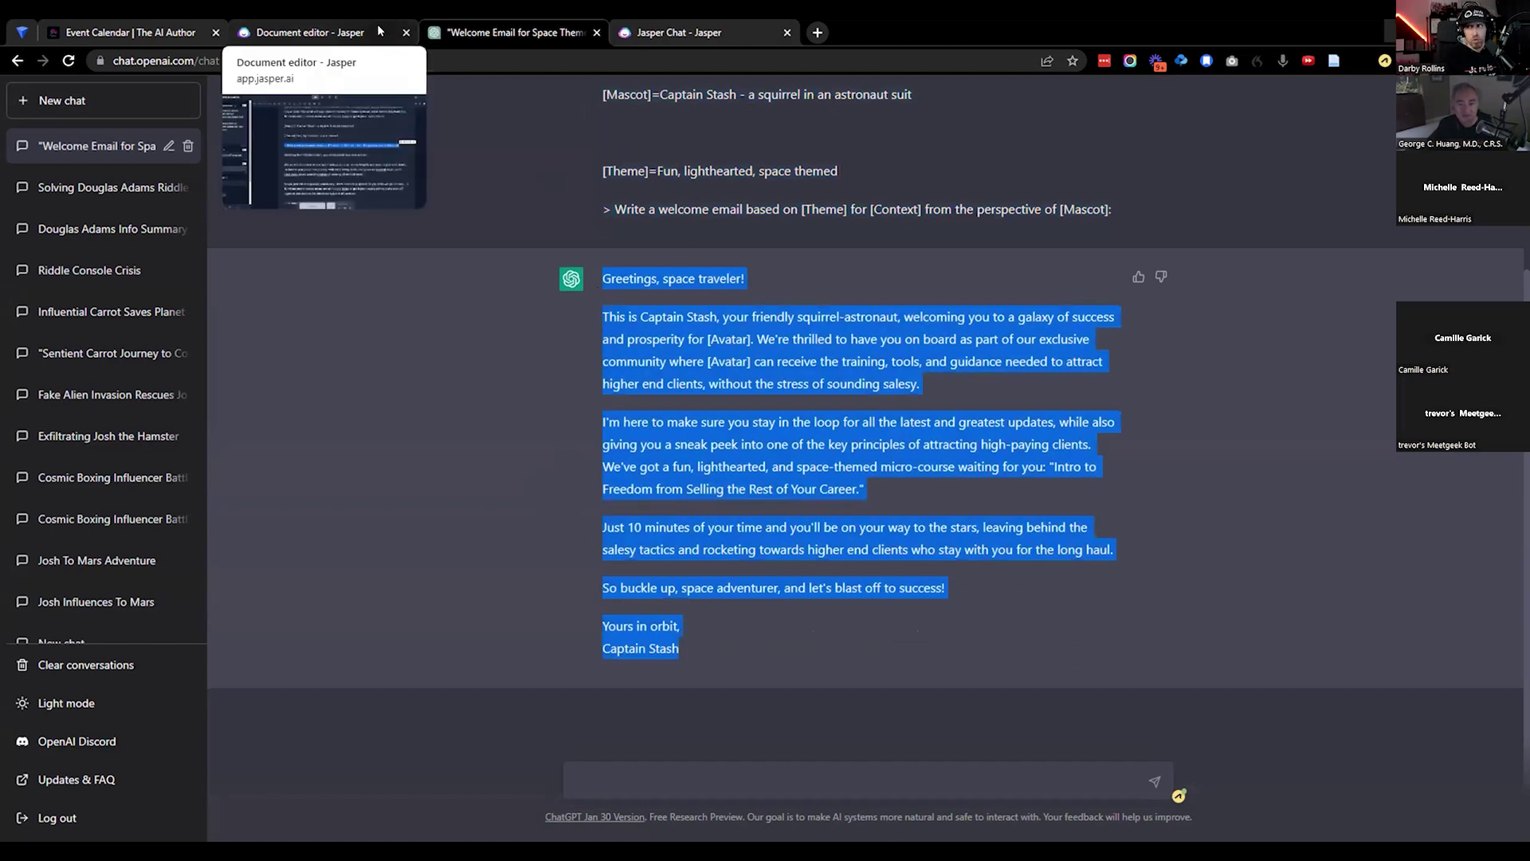
{"action": "left_click", "coordinate": [380, 32]}
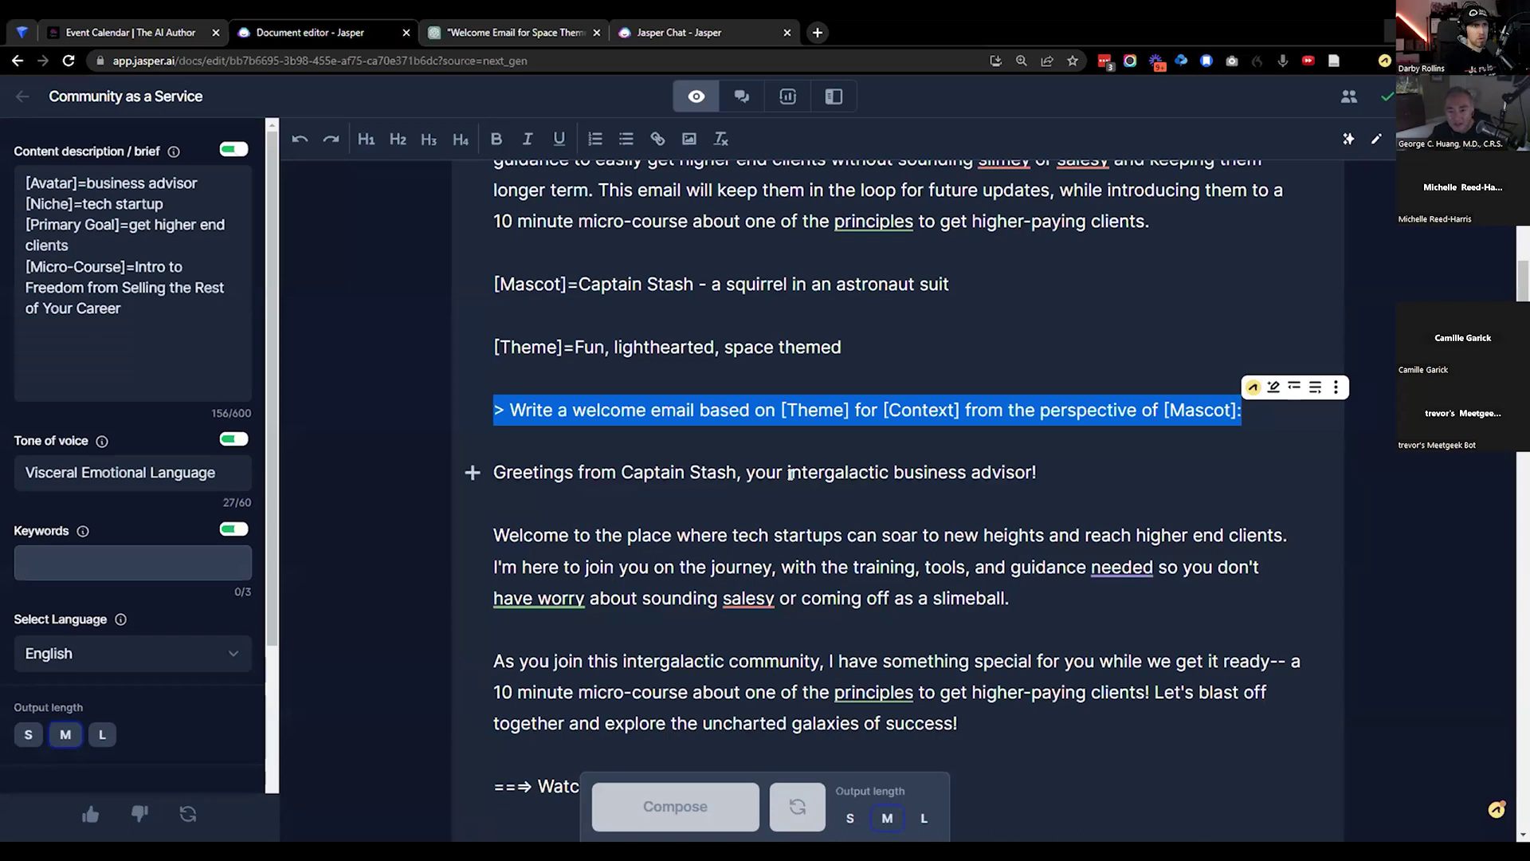
Step: Replace the existing welcome email body with ChatGPT's 'Greetings, space traveler!' email
{"action": "scroll", "coordinate": [561, 372], "scroll_direction": "down", "scroll_amount": 2}
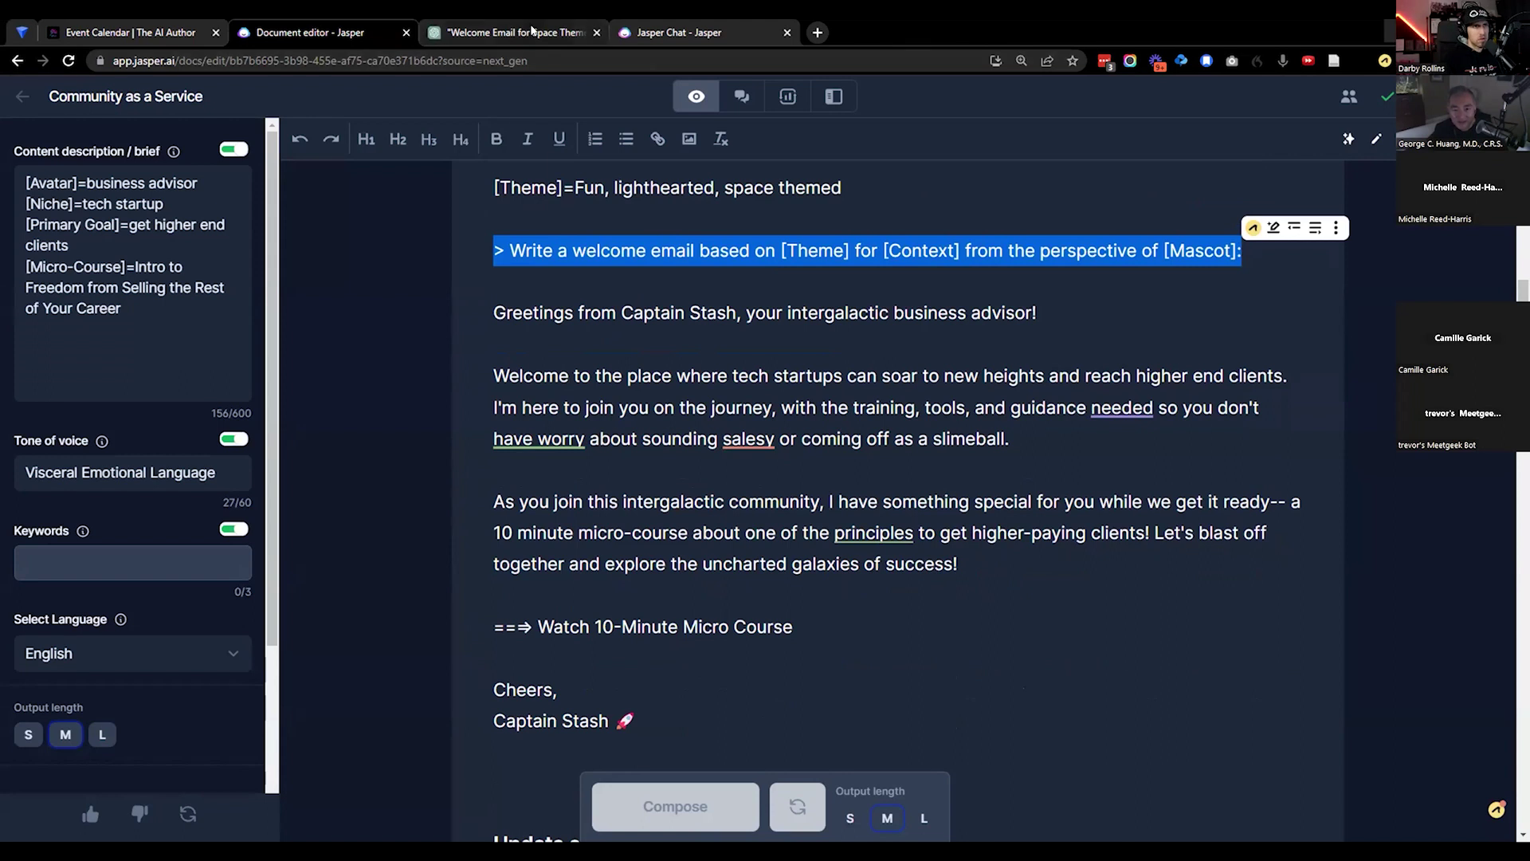
{"action": "left_click_drag", "start_coordinate": [494, 313], "coordinate": [606, 655]}
{"action": "key", "text": "ctrl+v"}
Step: Add blank lines after the greeting and between each paragraph of the pasted email
{"action": "left_click", "coordinate": [494, 344]}
{"action": "key", "text": "Return"}
{"action": "left_click", "coordinate": [926, 467]}
{"action": "key", "text": "Return"}
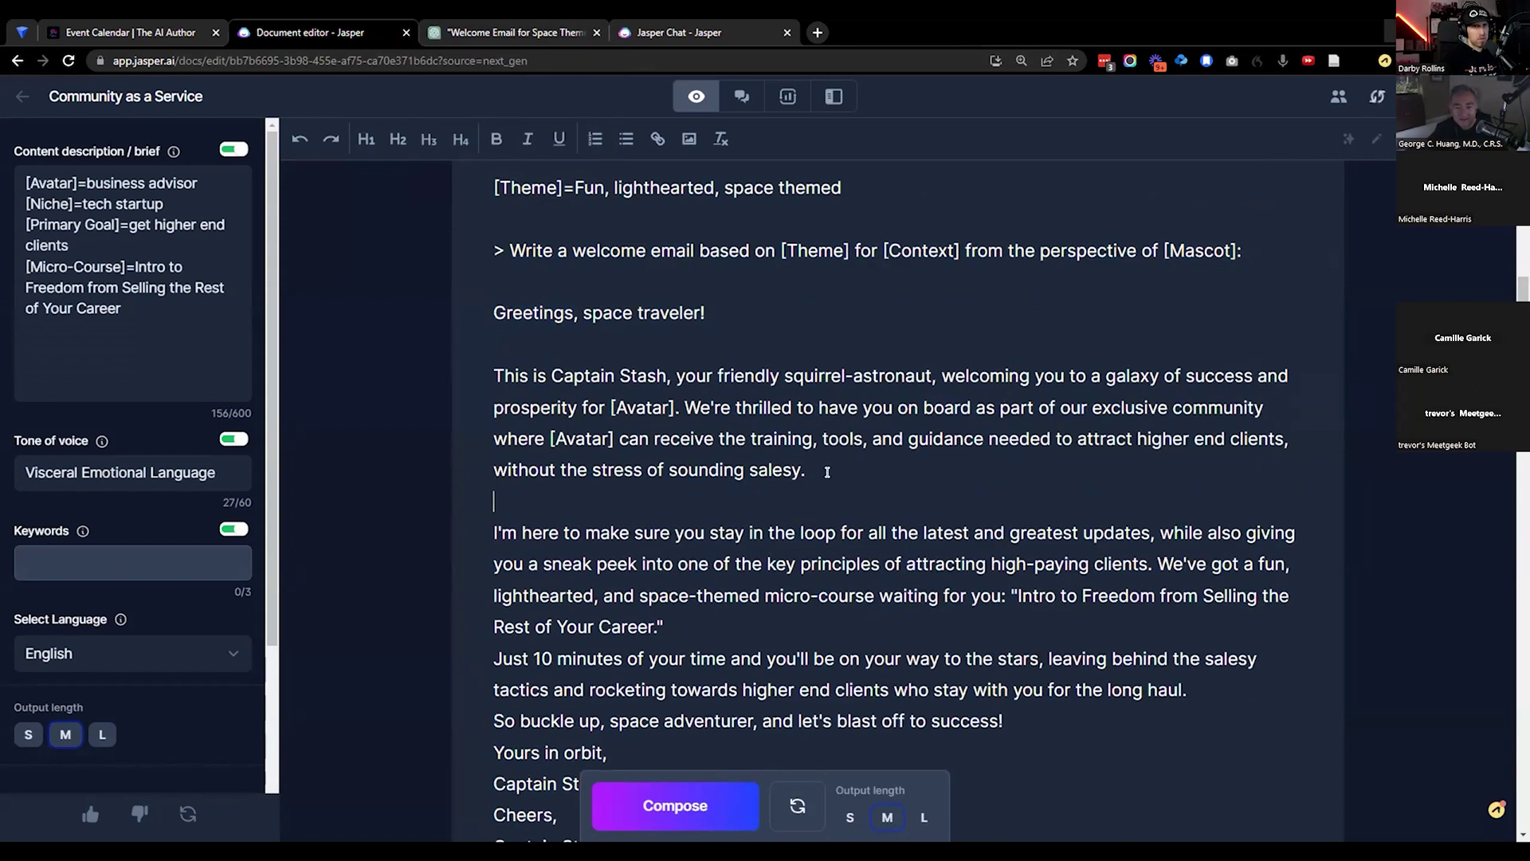
{"action": "scroll", "coordinate": [723, 538], "scroll_direction": "down", "scroll_amount": 1}
{"action": "left_click", "coordinate": [723, 538]}
{"action": "key", "text": "Return"}
{"action": "scroll", "coordinate": [723, 538], "scroll_direction": "down", "scroll_amount": 1}
{"action": "left_click", "coordinate": [1005, 593]}
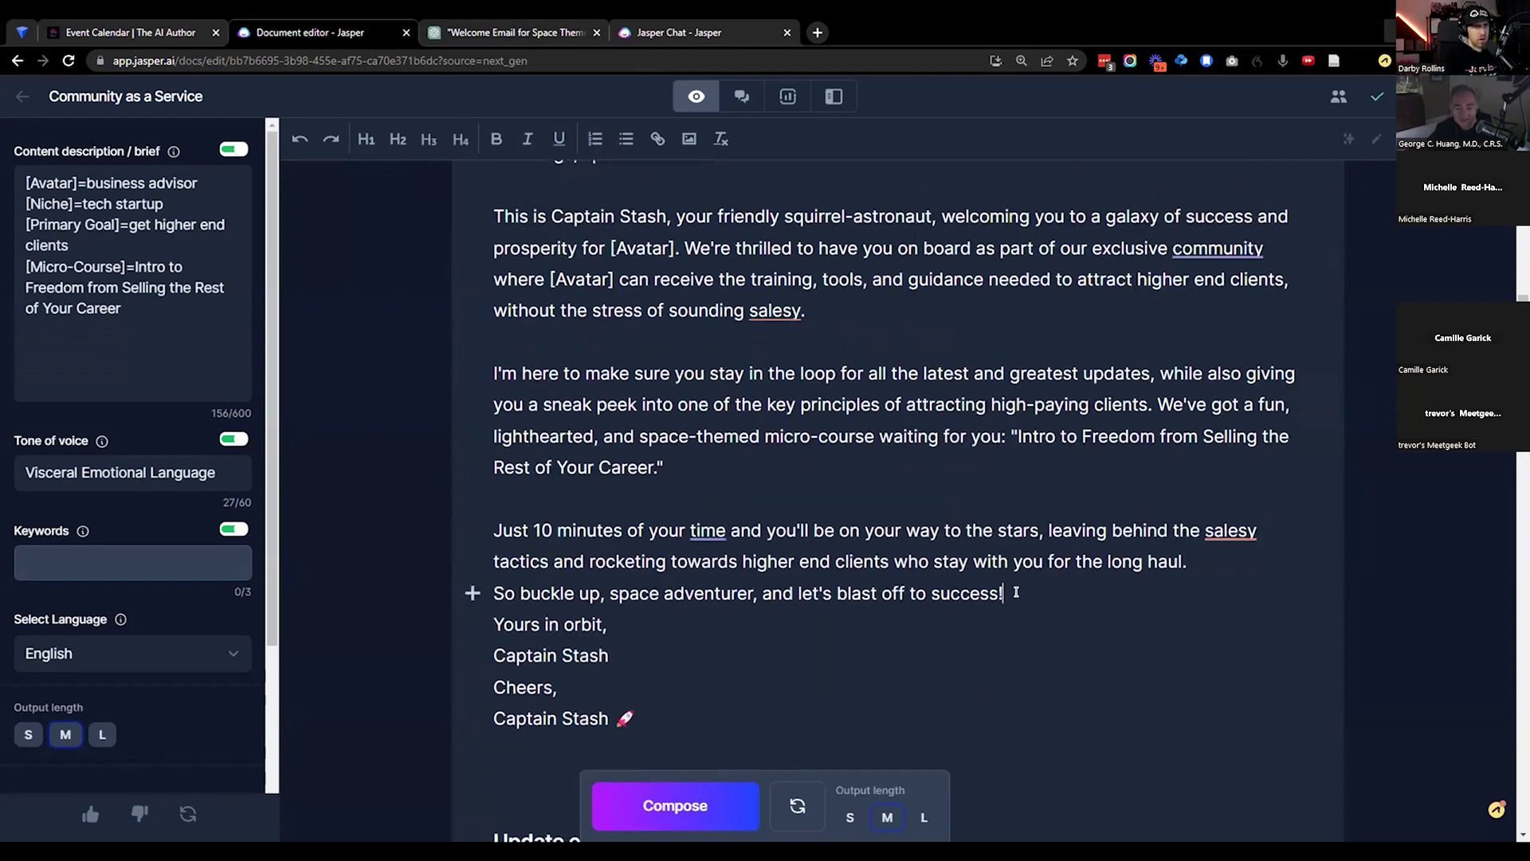
{"action": "key", "text": "Return"}
Step: Delete the leftover 'Cheers,' line and duplicate signature, leaving 'Yours in orbit, Captain Stash'
{"action": "double_click", "coordinate": [559, 718]}
{"action": "key", "text": "BackSpace"}
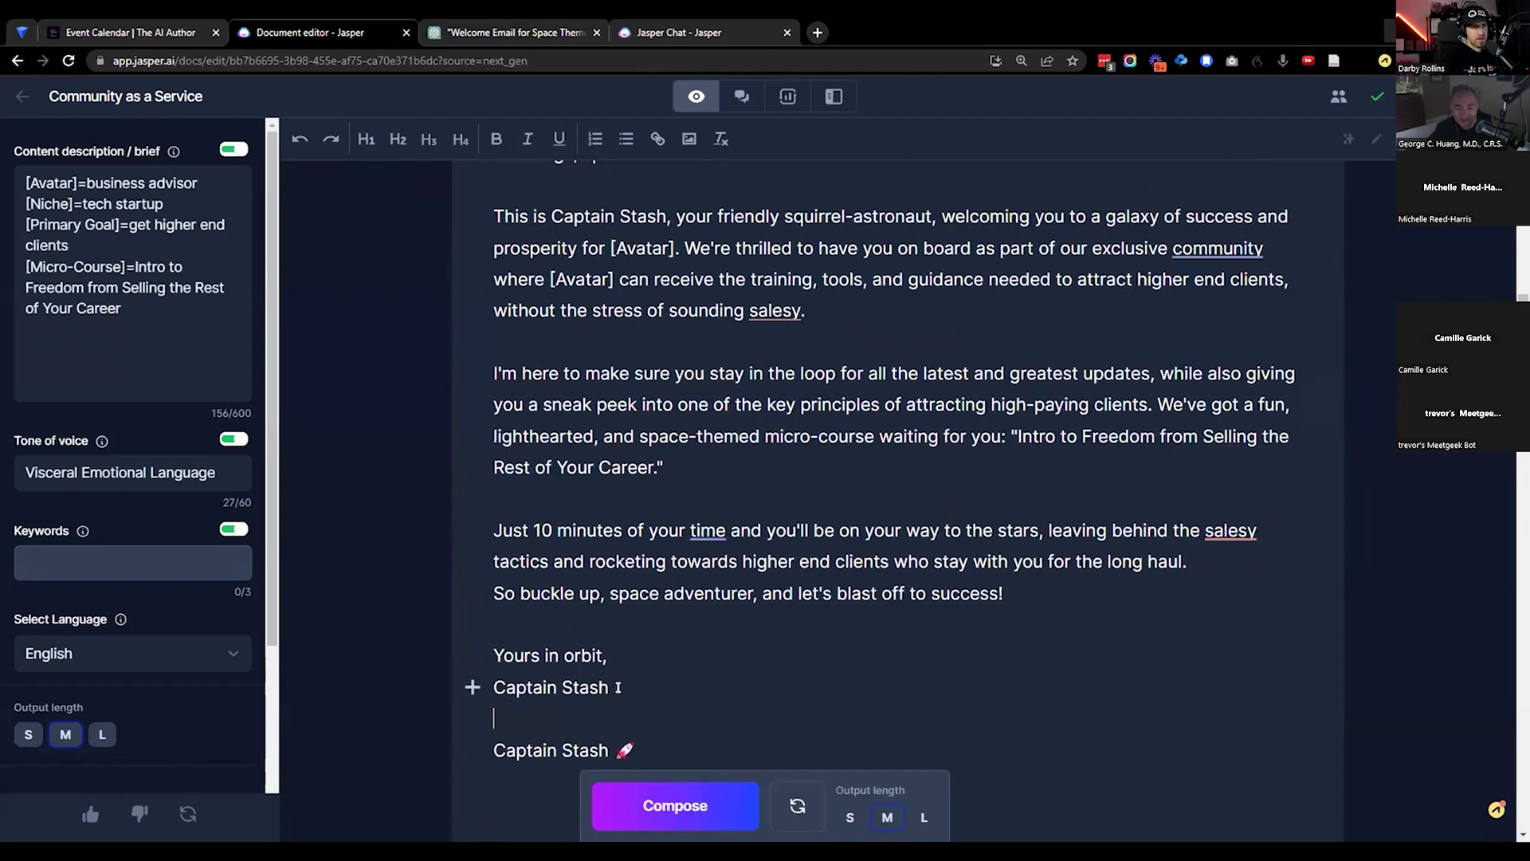
{"action": "left_click_drag", "start_coordinate": [610, 687], "coordinate": [501, 684]}
{"action": "key", "text": "BackSpace"}
{"action": "key", "text": "BackSpace"}
{"action": "key", "text": "BackSpace"}
{"action": "key", "text": "Delete"}
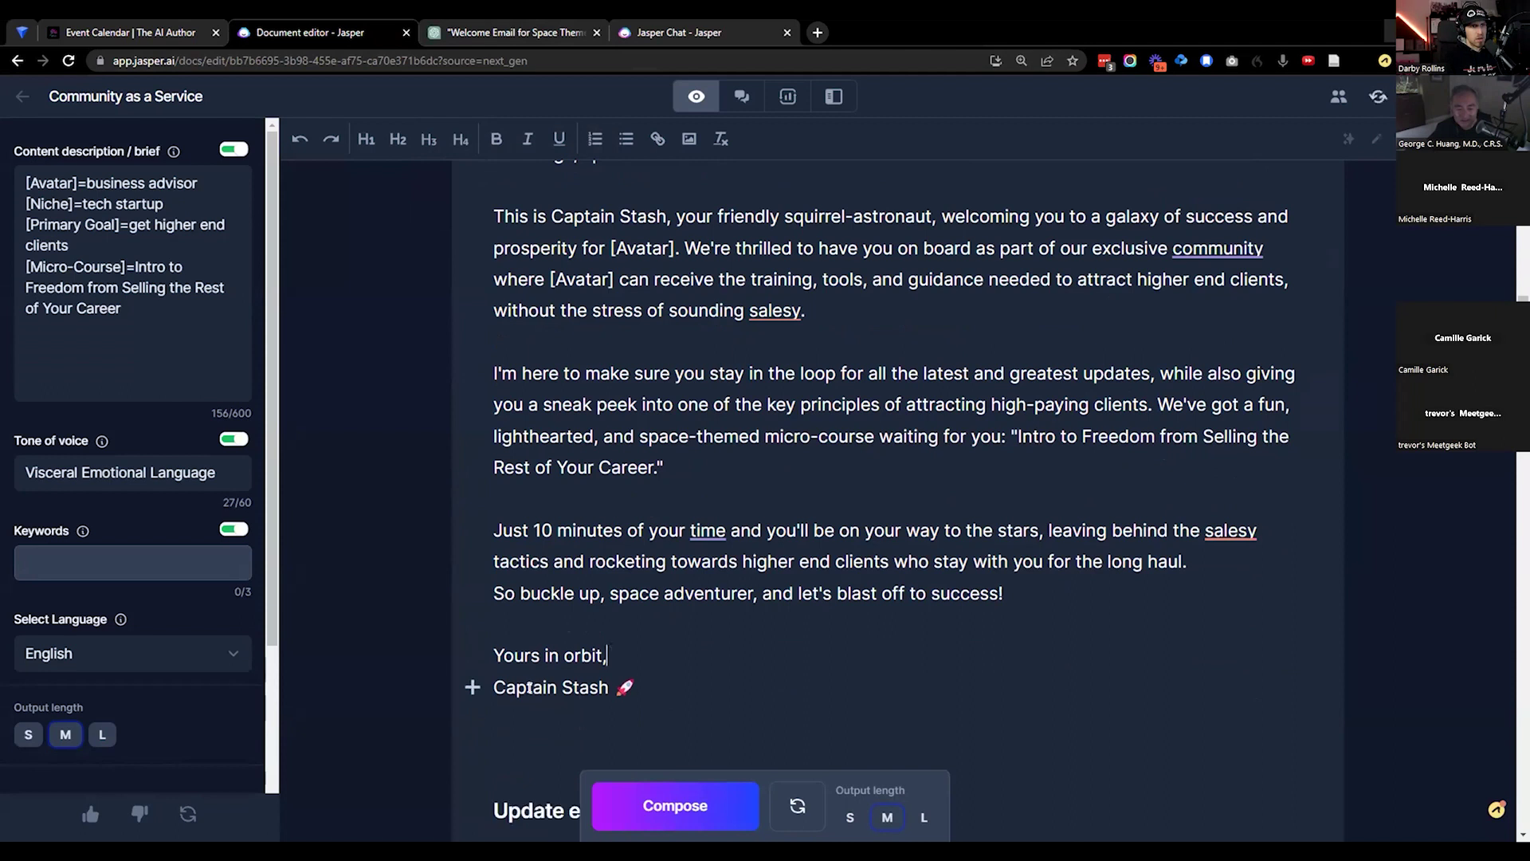
{"action": "scroll", "coordinate": [610, 649], "scroll_direction": "up", "scroll_amount": 1}
{"action": "scroll", "coordinate": [720, 405], "scroll_direction": "down", "scroll_amount": 3}
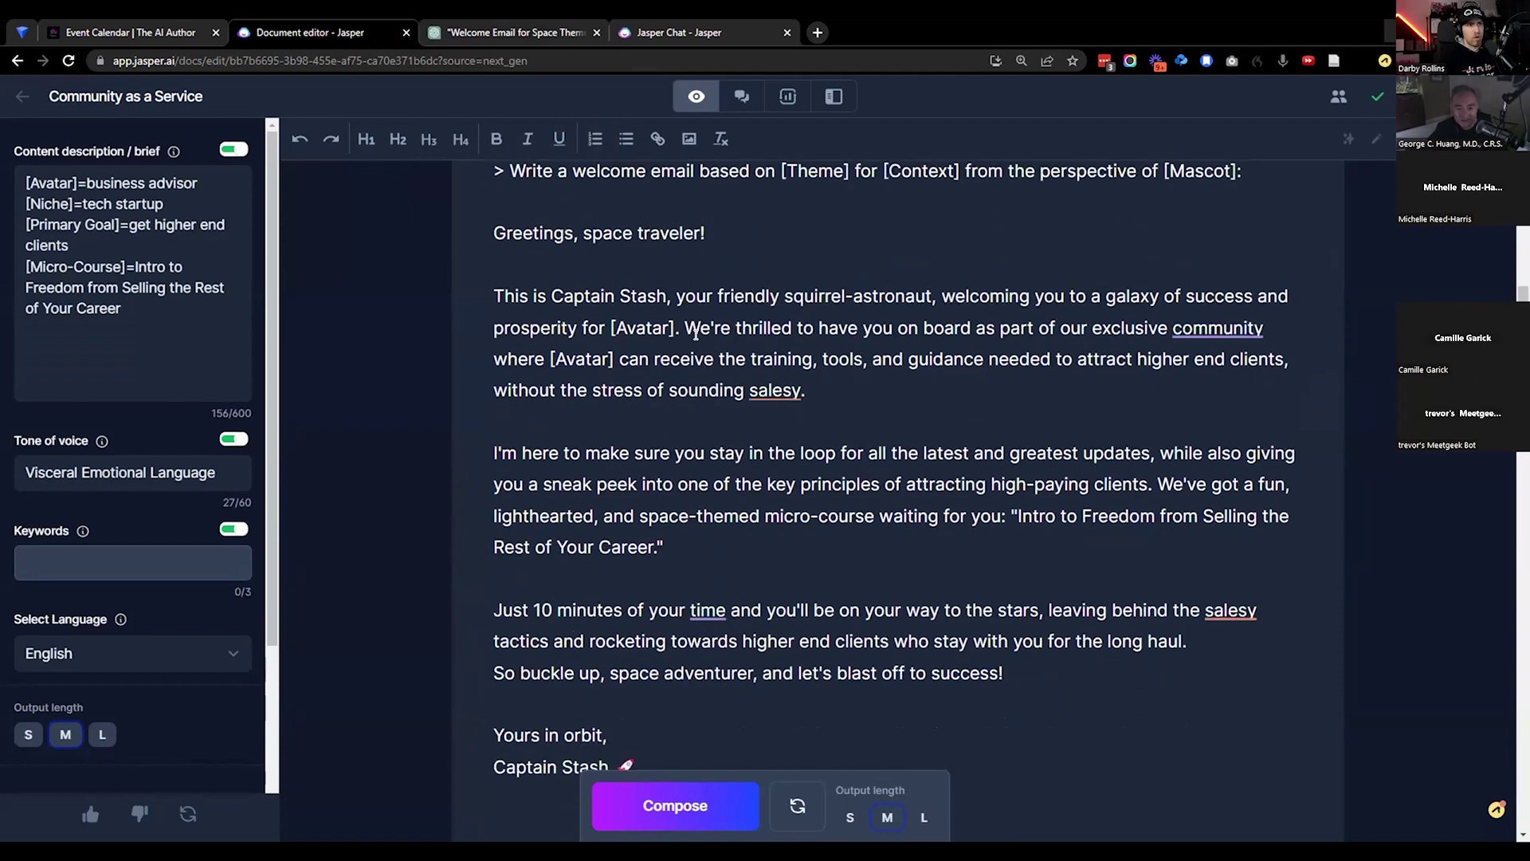
{"action": "scroll", "coordinate": [721, 404], "scroll_direction": "down", "scroll_amount": 3}
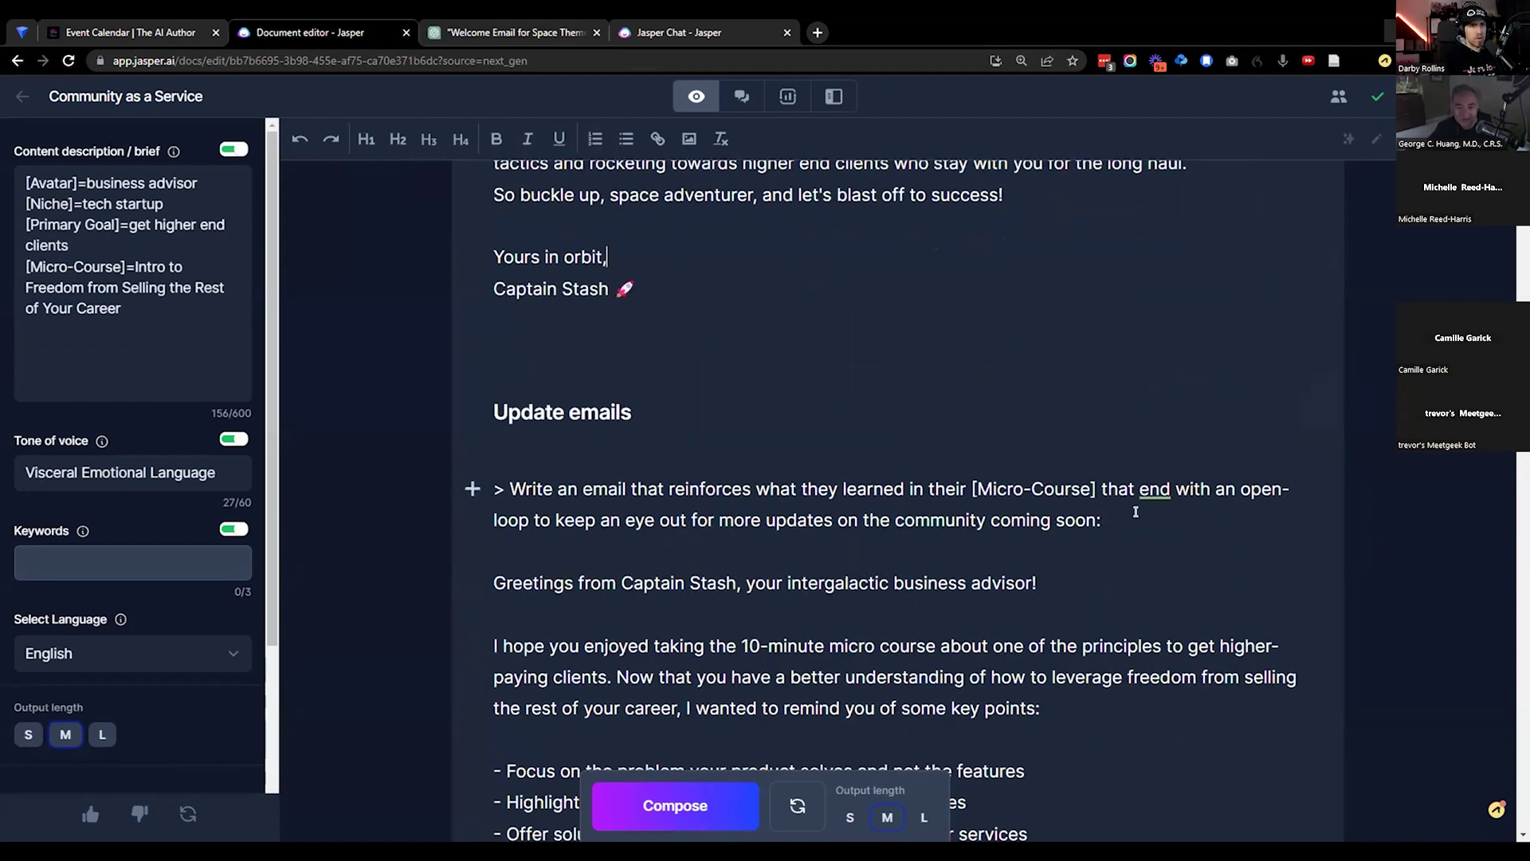
{"action": "left_click_drag", "start_coordinate": [1100, 520], "coordinate": [488, 488]}
{"action": "key", "text": "ctrl+c"}
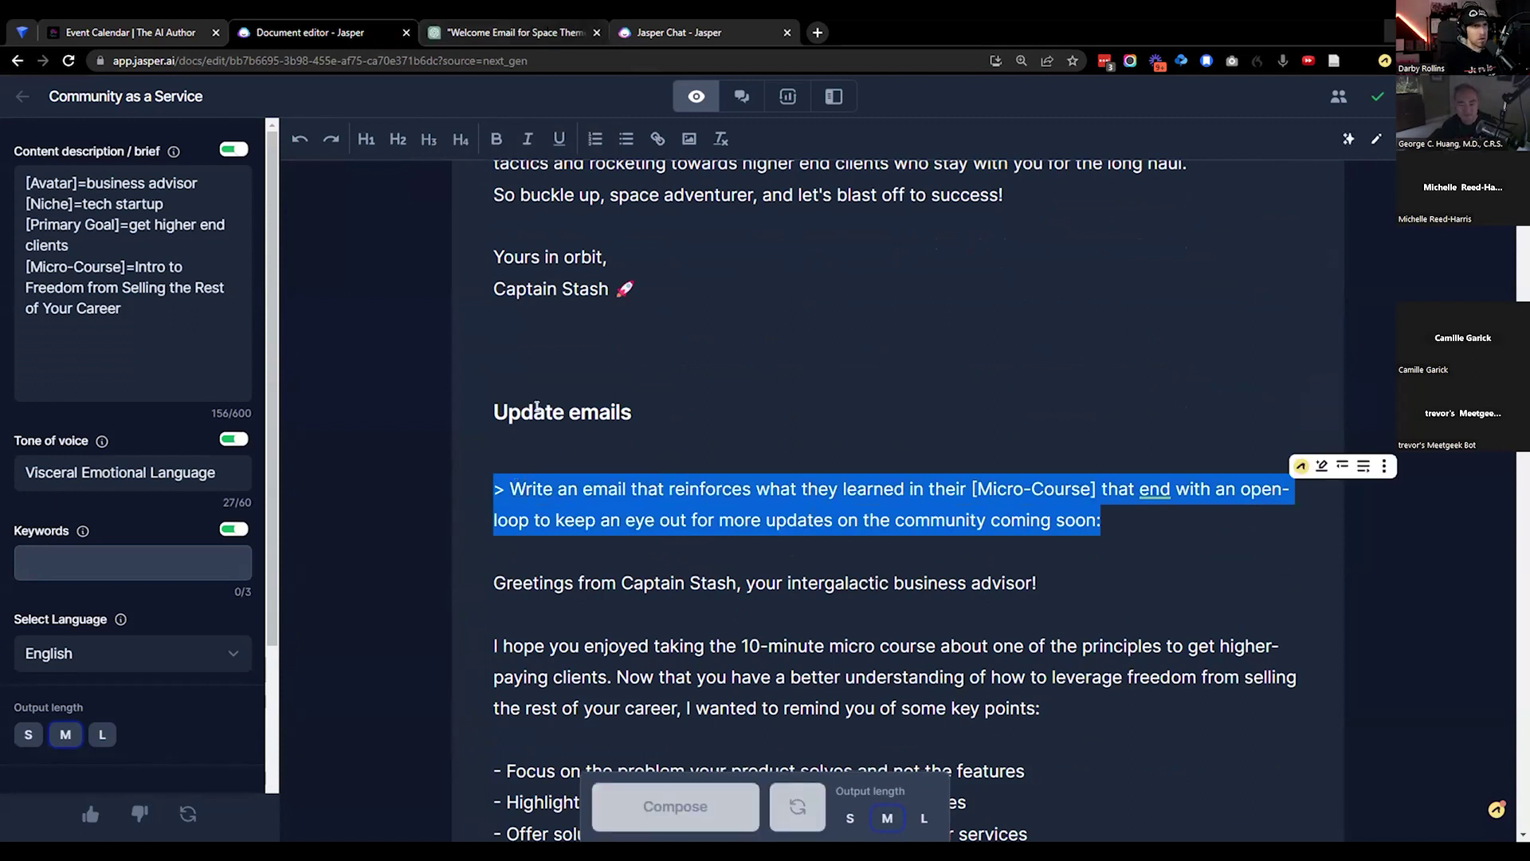
{"action": "left_click", "coordinate": [517, 32]}
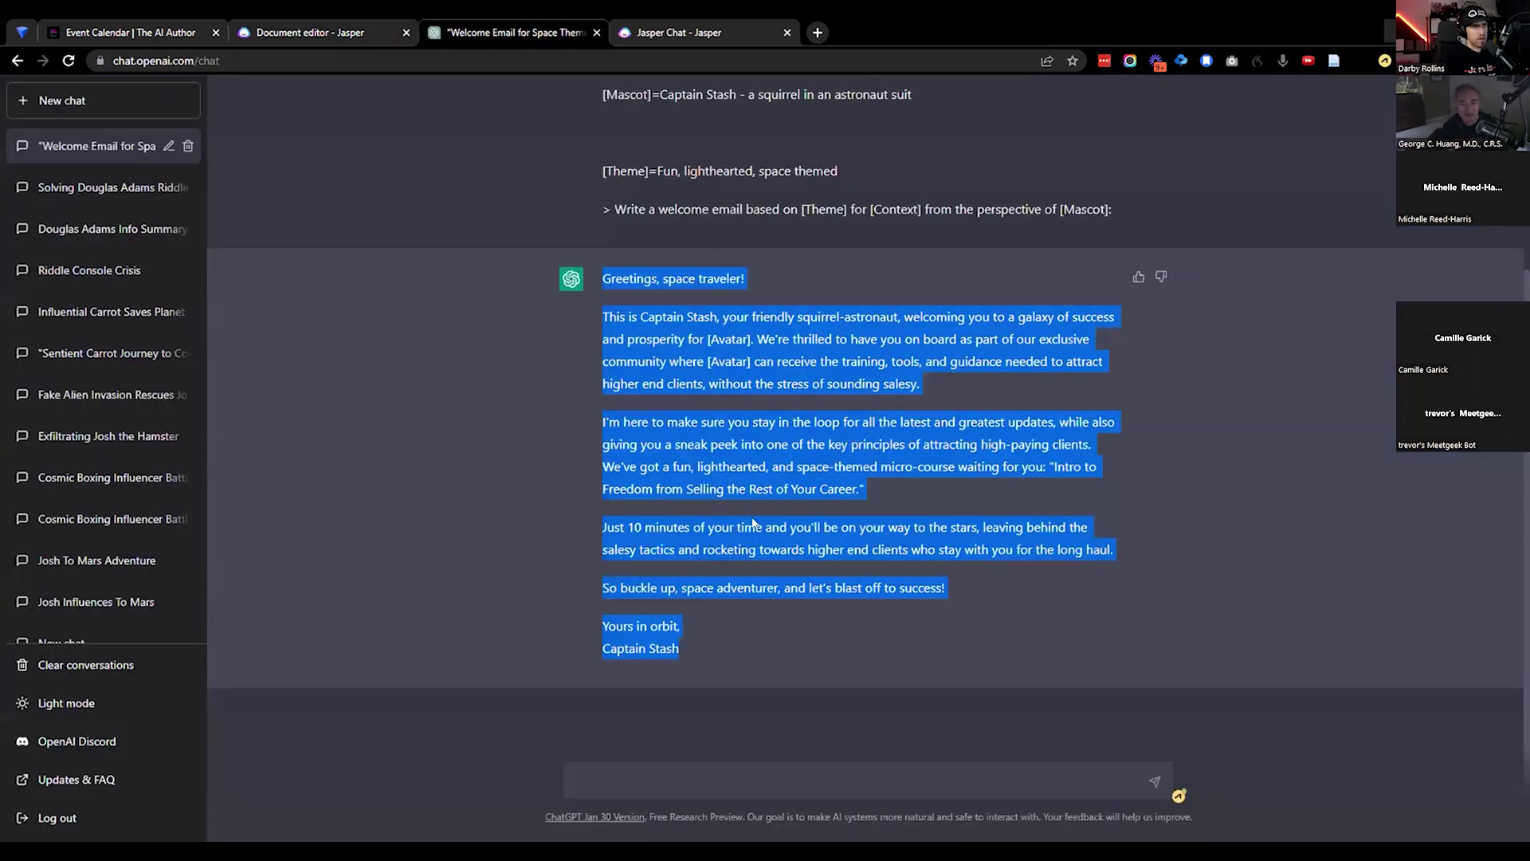
Step: Paste the update-email prompt into ChatGPT, begin it with 'Based on the context above,' and send
{"action": "left_click", "coordinate": [724, 781]}
{"action": "key", "text": "ctrl+v"}
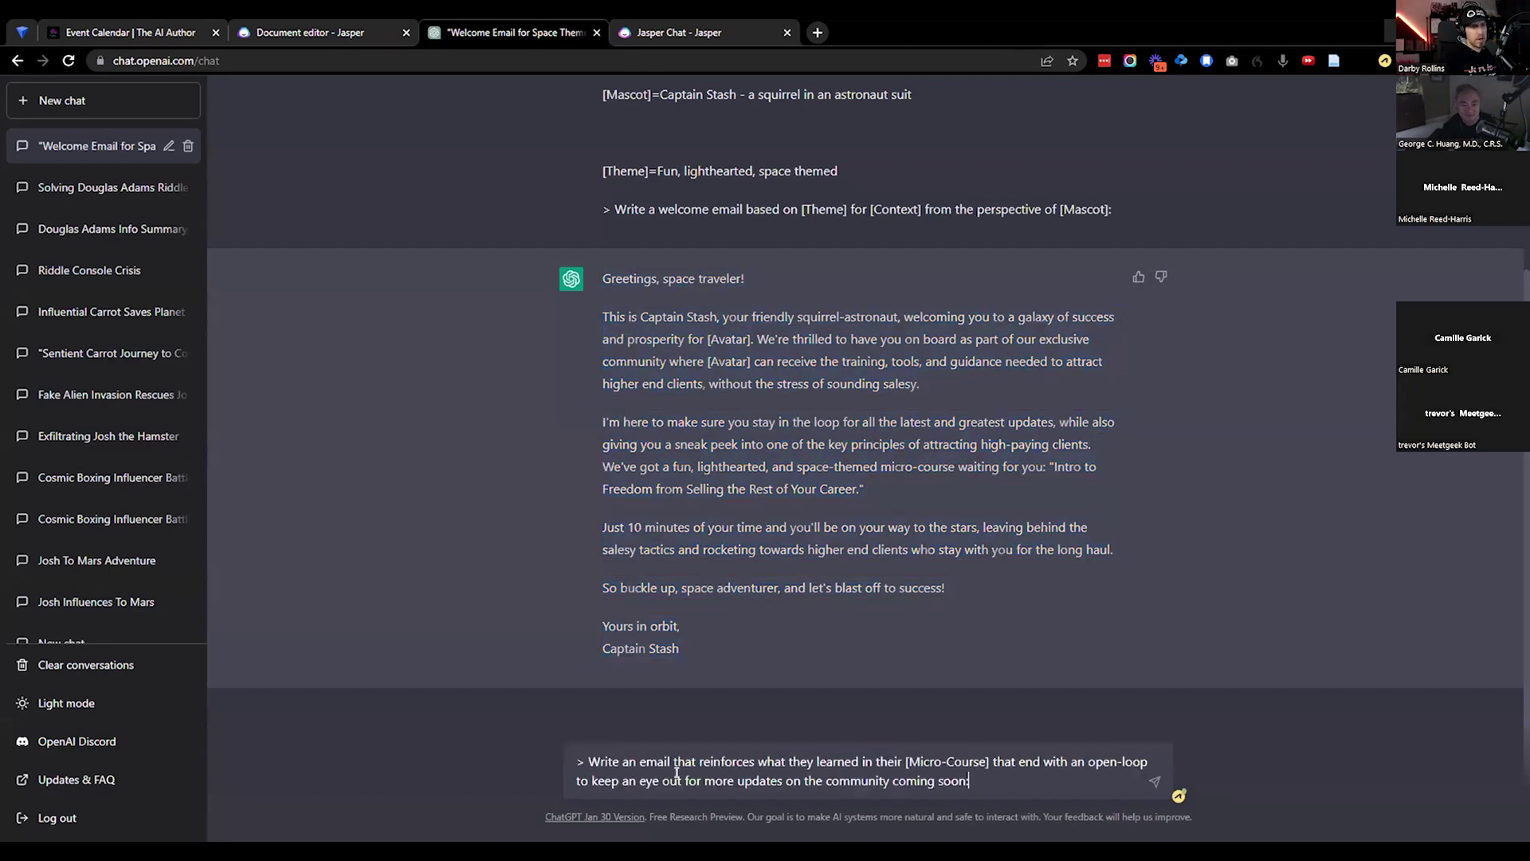
{"action": "double_click", "coordinate": [575, 760]}
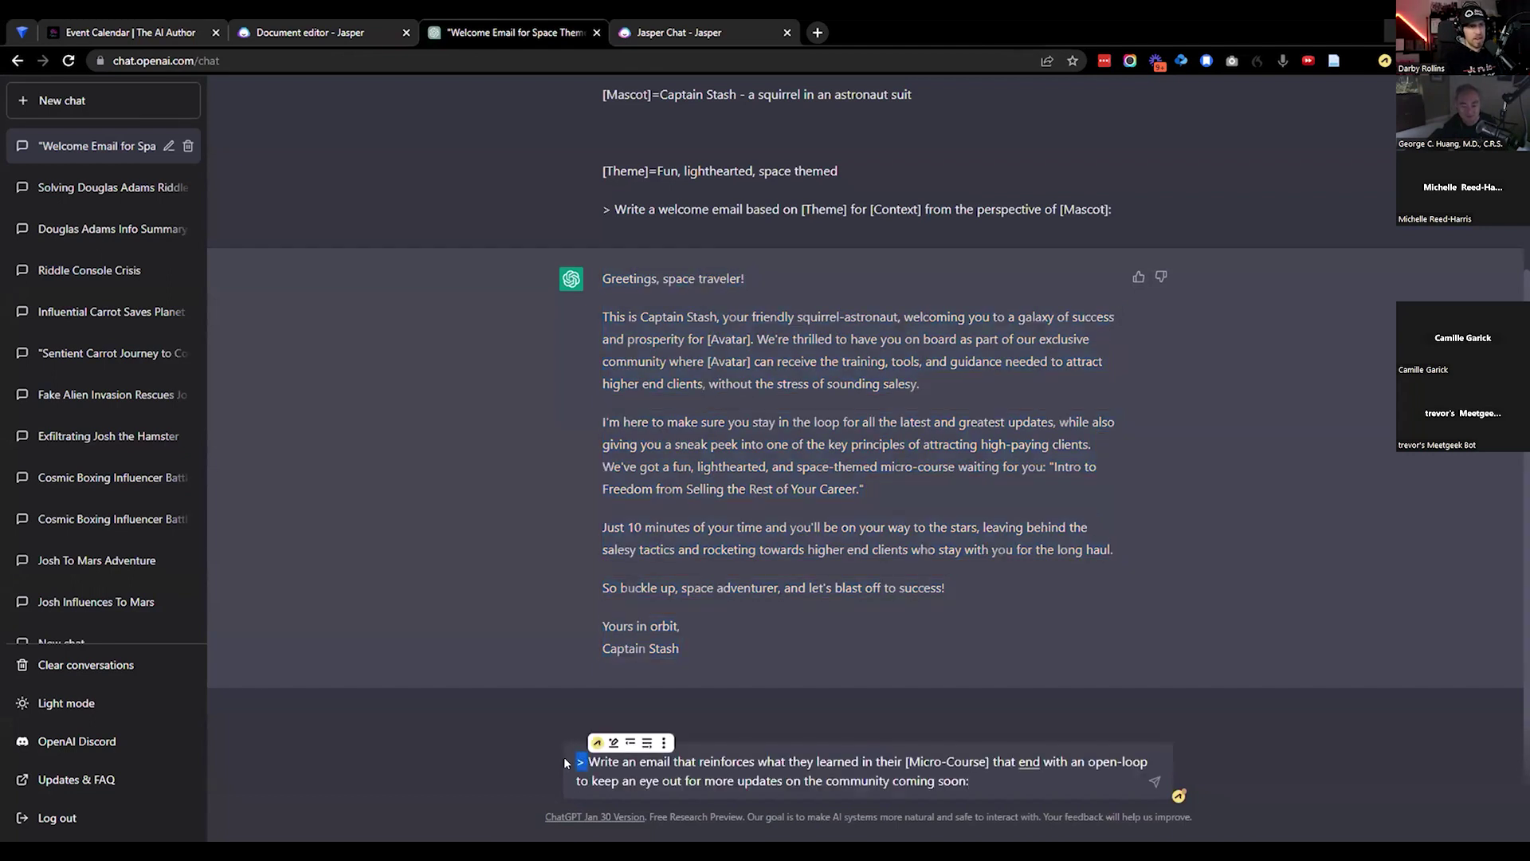
{"action": "type", "text": "Based on the xon"}
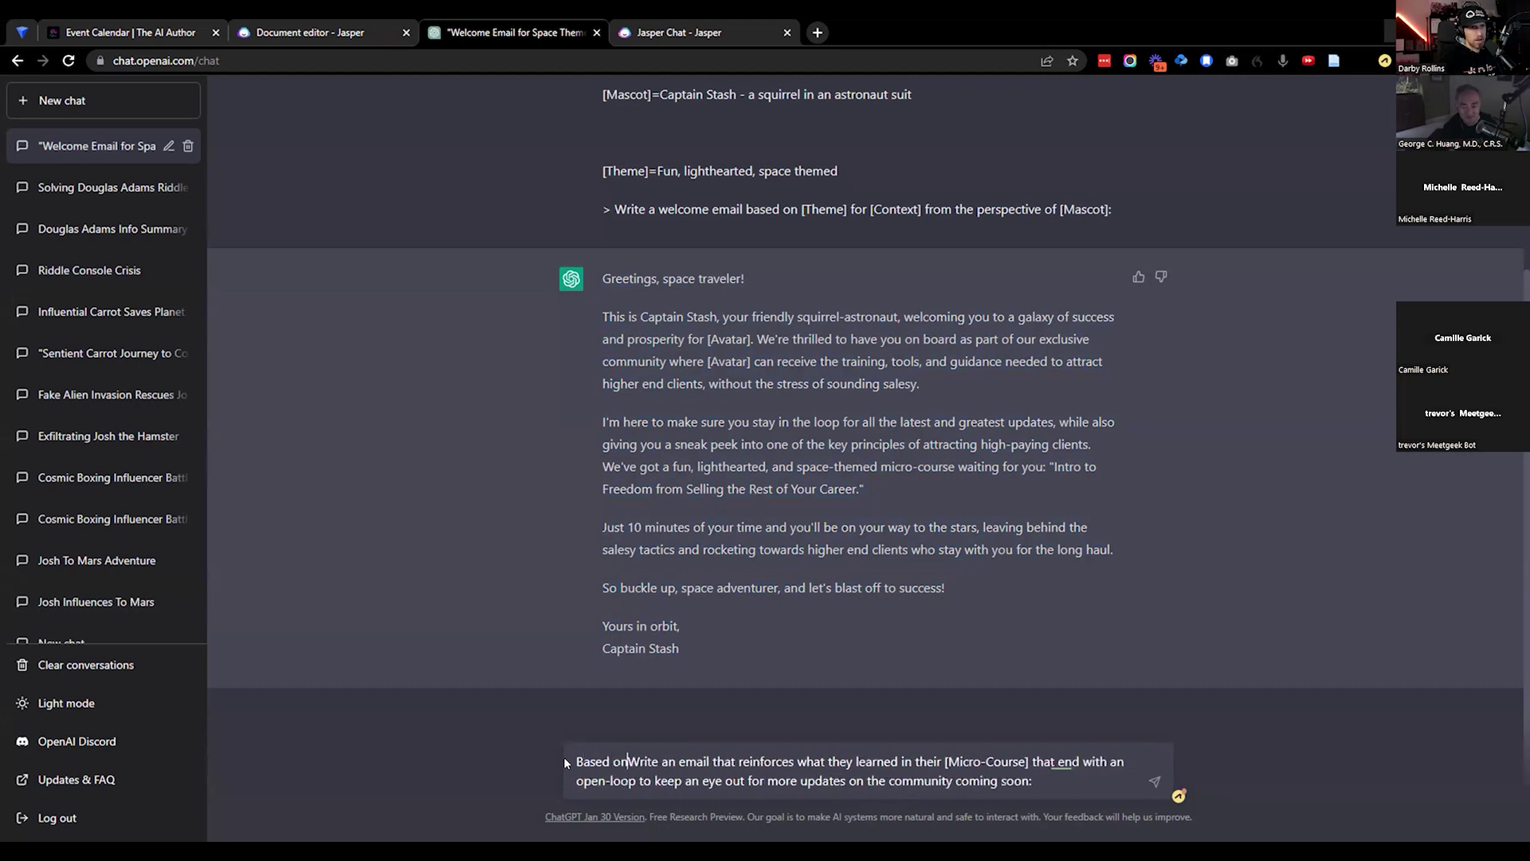
{"action": "key", "text": "BackSpace"}
{"action": "key", "text": "BackSpace"}
{"action": "key", "text": "BackSpace"}
{"action": "type", "text": "context ab"}
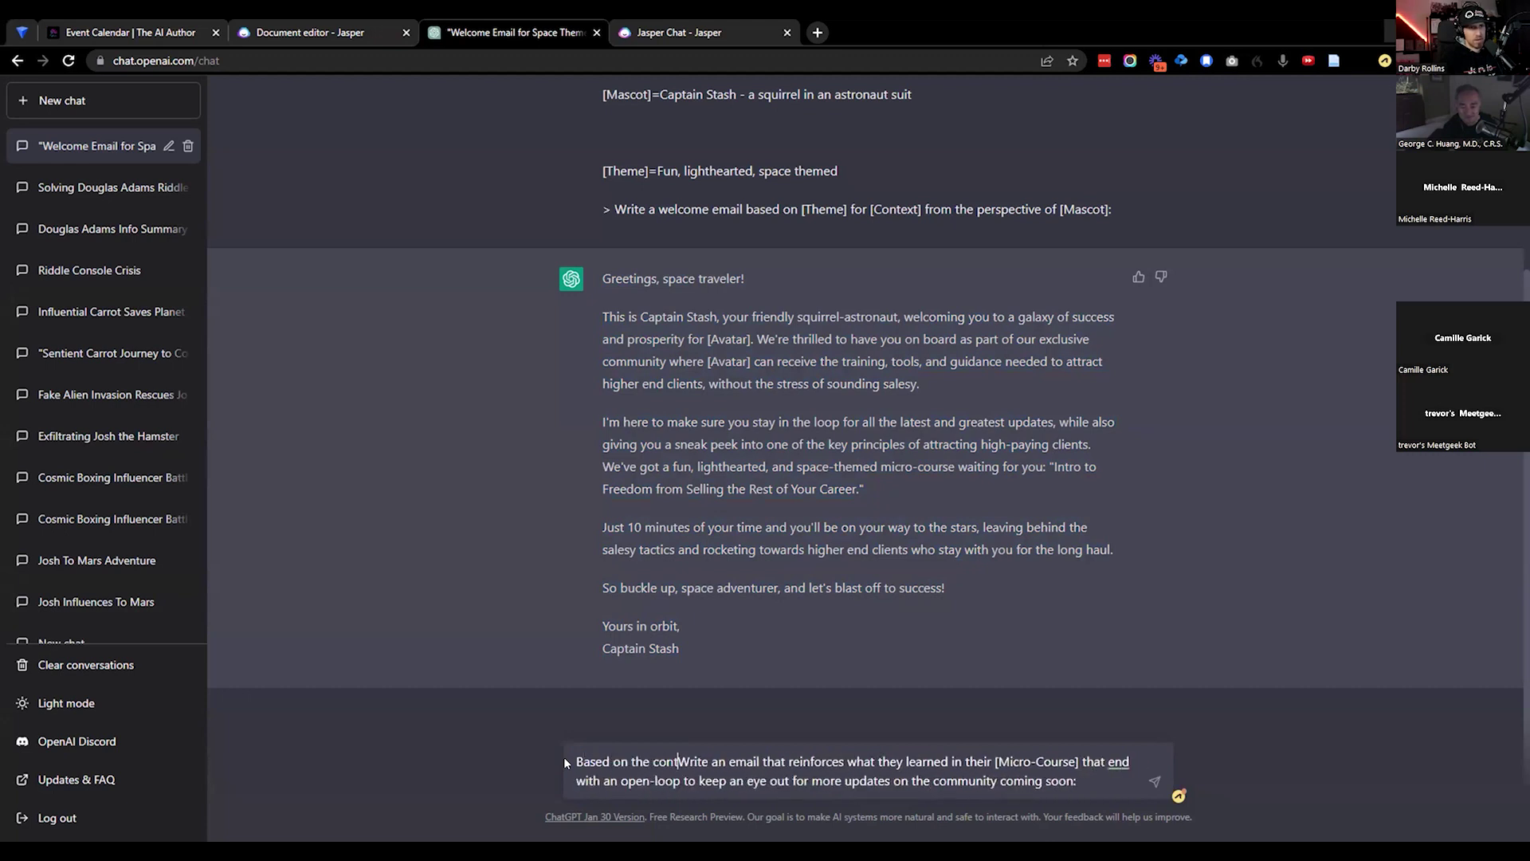
{"action": "type", "text": "ove, w"}
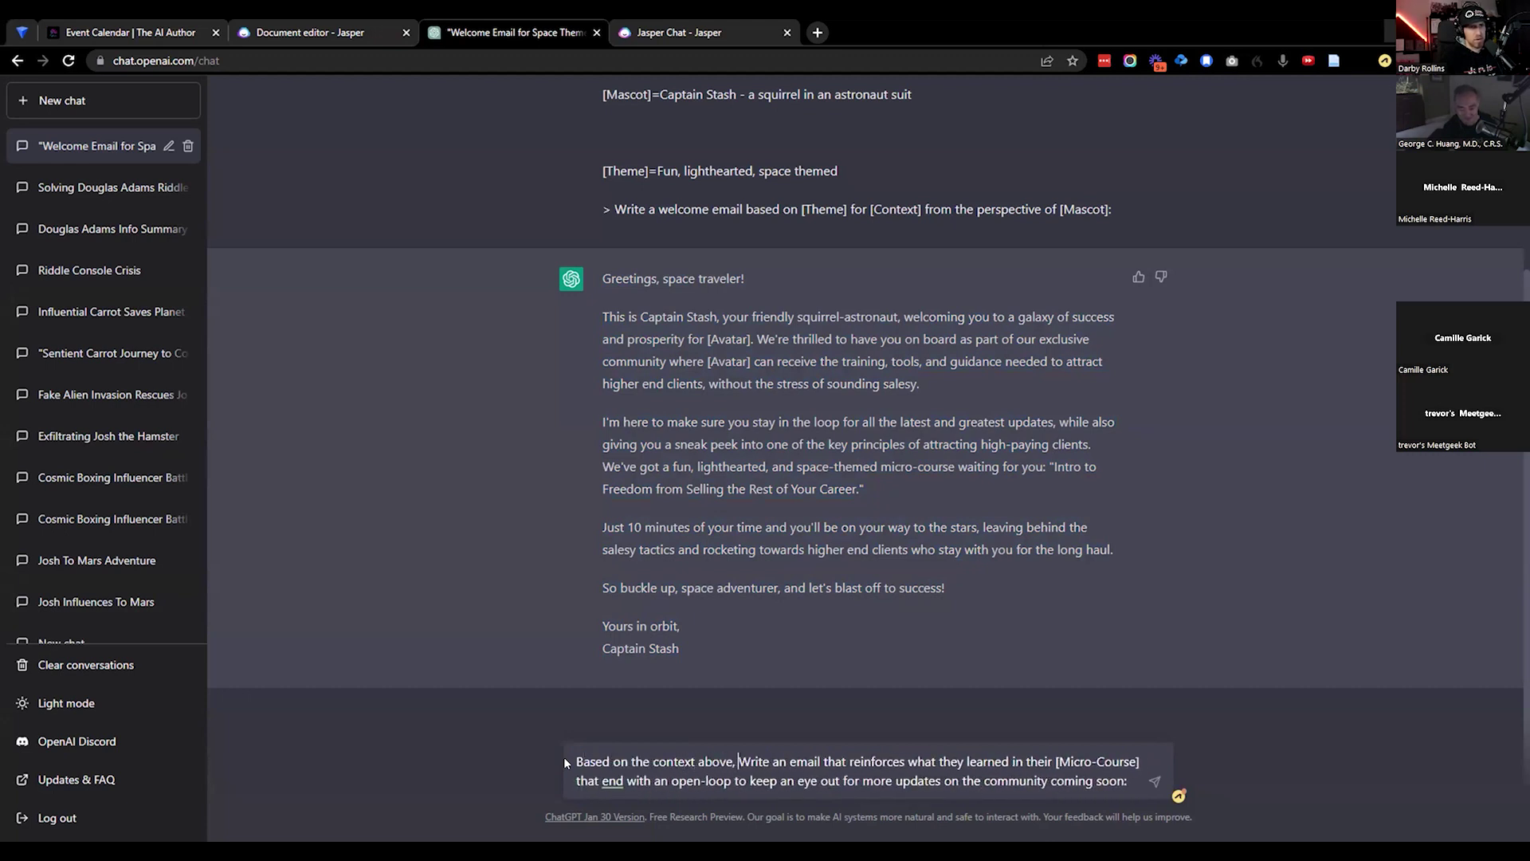
{"action": "key", "text": "Delete"}
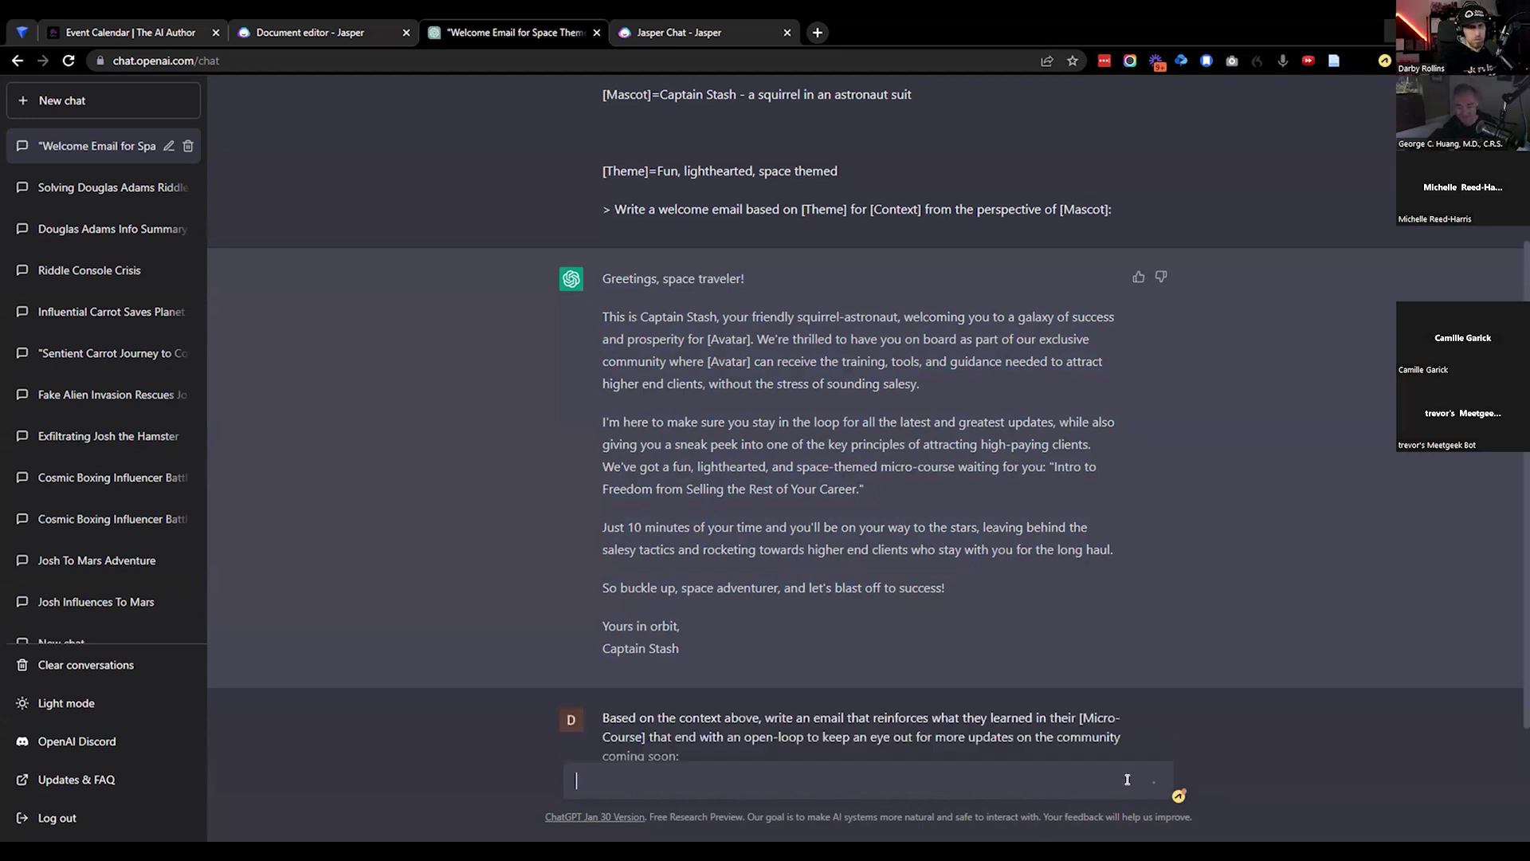
{"action": "key", "text": "Return"}
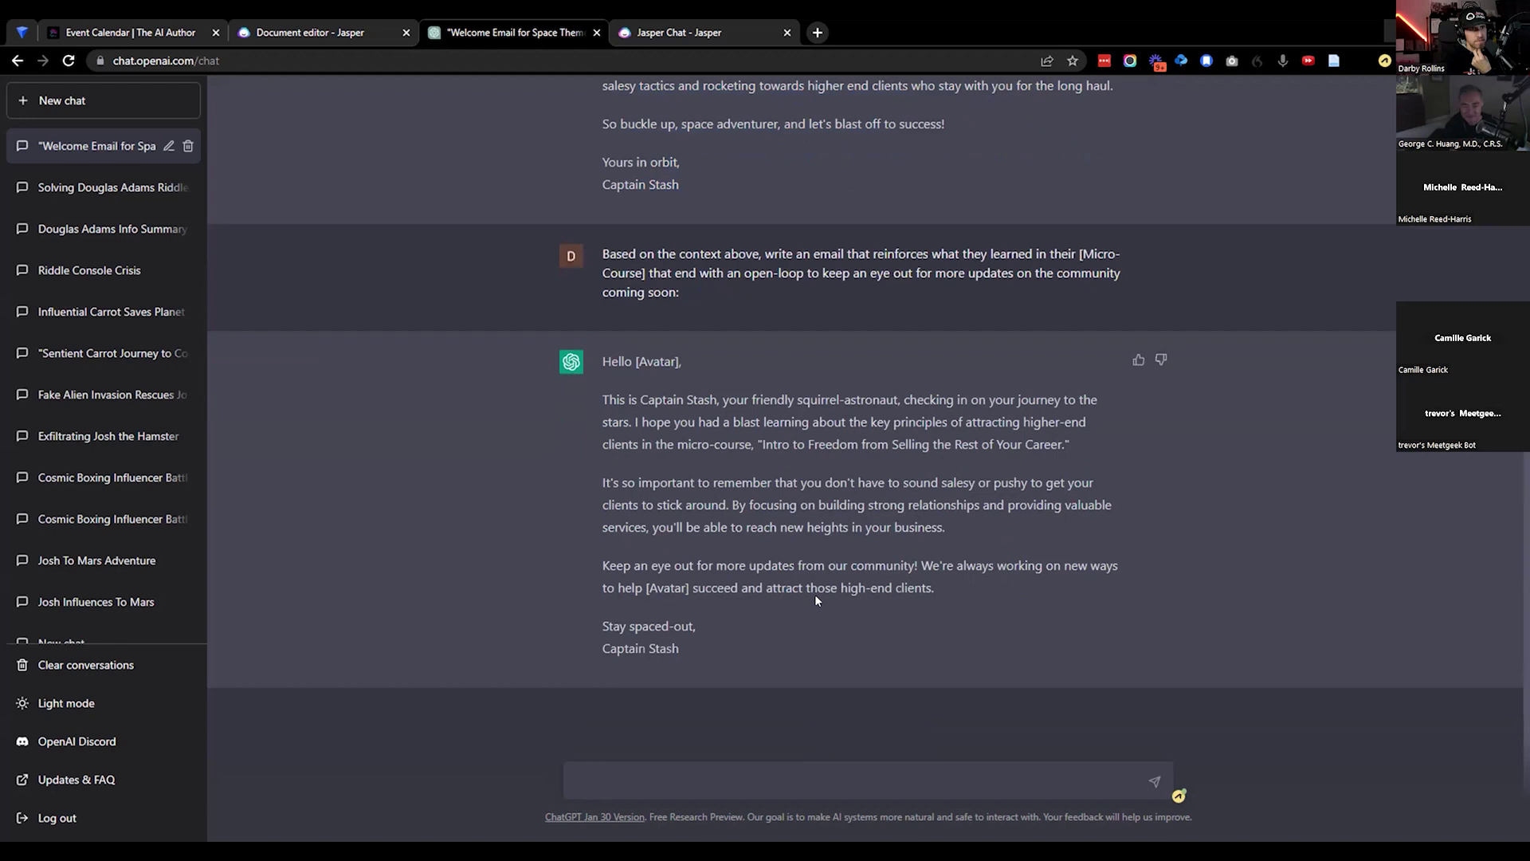
Step: Select ChatGPT's entire new Captain Stash reply, from sign-off back to greeting
{"action": "left_click_drag", "start_coordinate": [590, 623], "coordinate": [695, 625]}
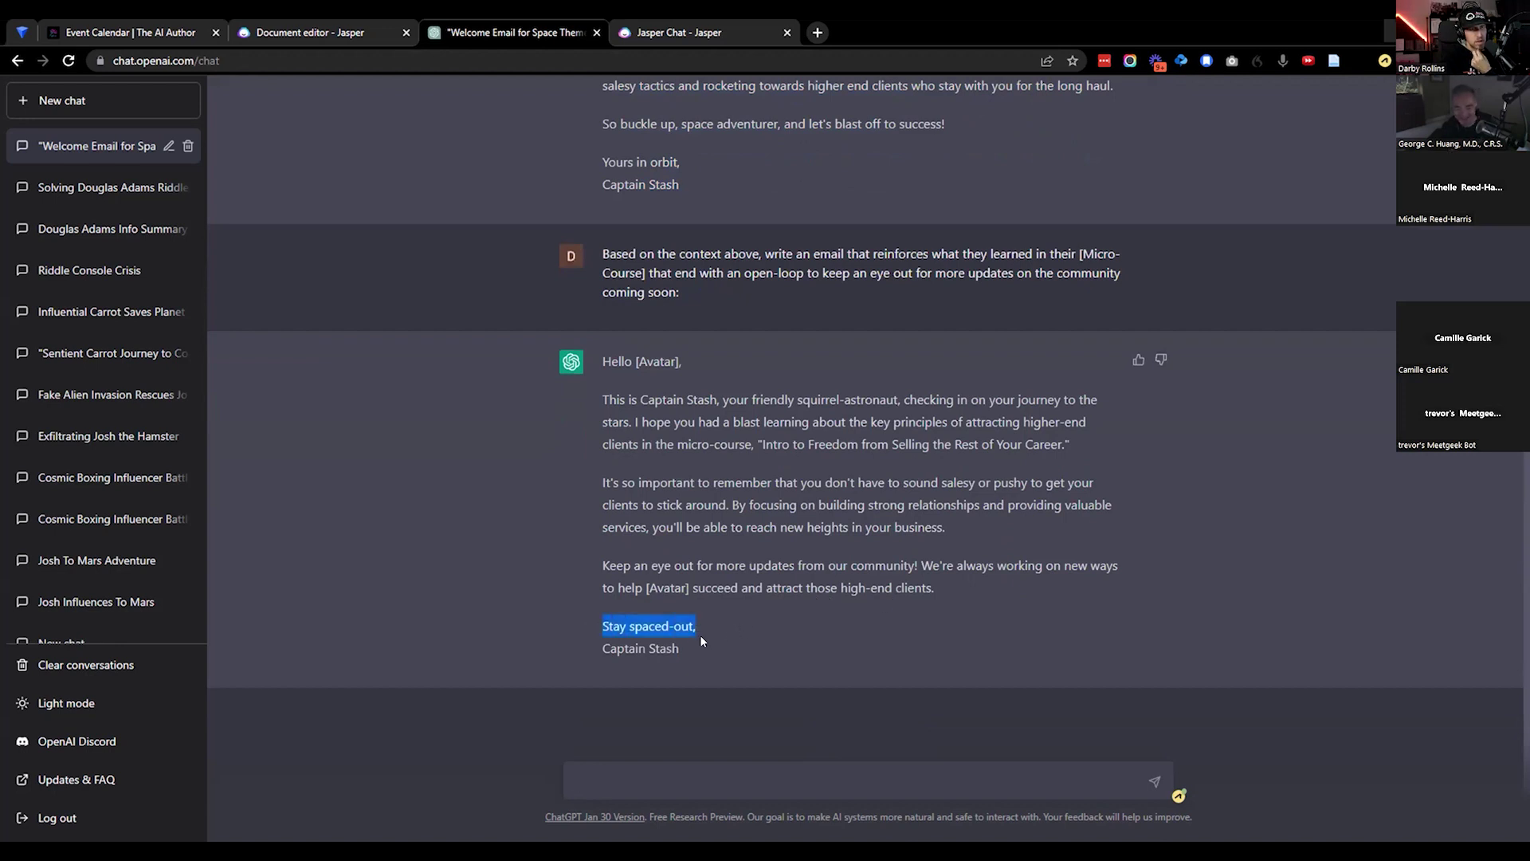
{"action": "left_click", "coordinate": [694, 643]}
{"action": "left_click_drag", "start_coordinate": [692, 643], "coordinate": [600, 365]}
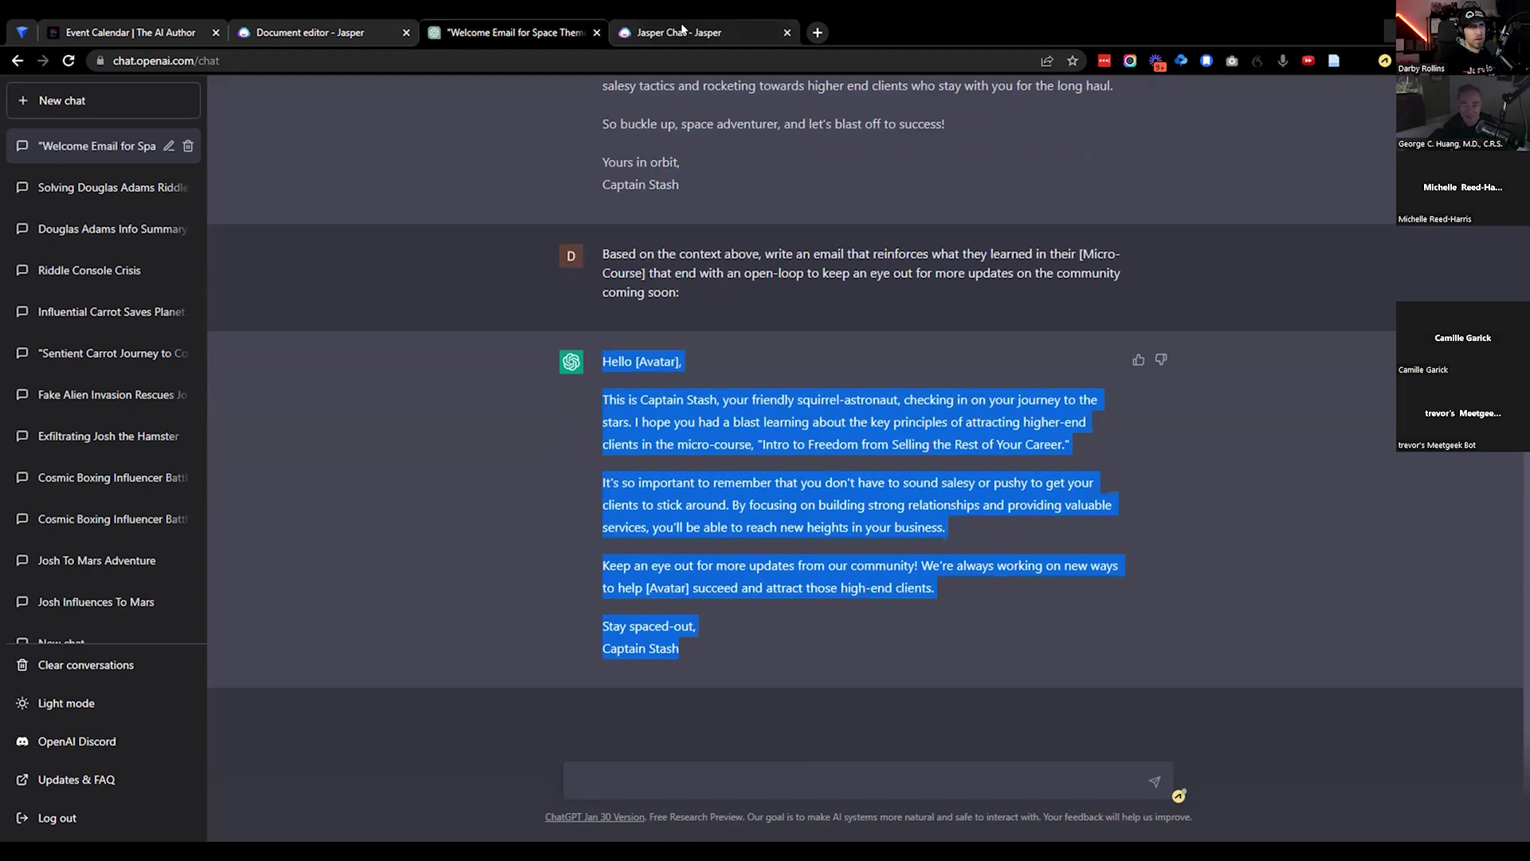
{"action": "left_click", "coordinate": [397, 36]}
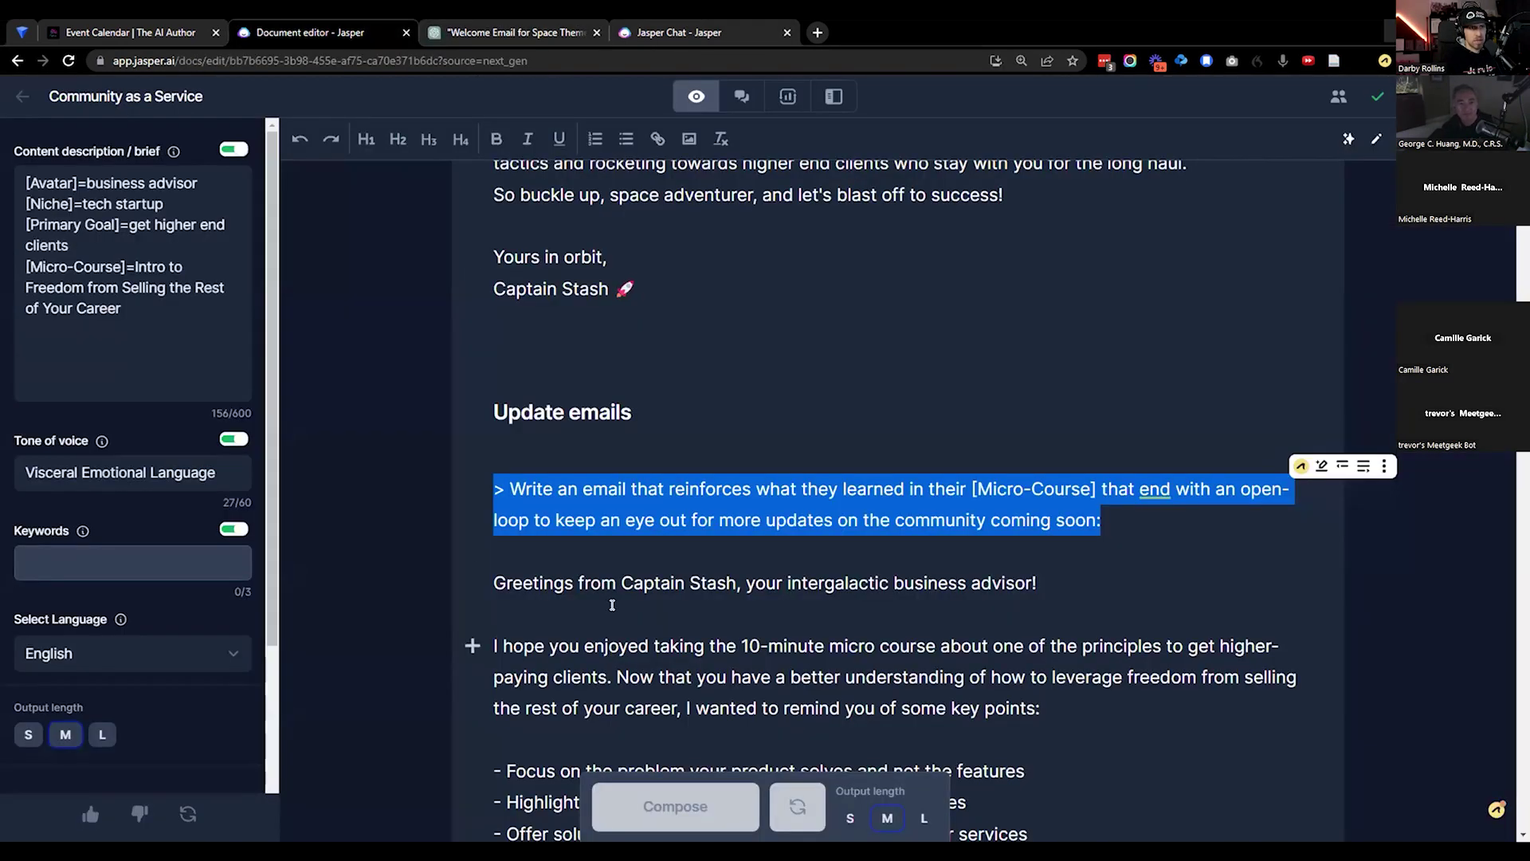
Step: Paste ChatGPT's Captain Stash email below the first update-email prompt and add blank lines between its paragraphs
{"action": "scroll", "coordinate": [905, 550], "scroll_direction": "down", "scroll_amount": 3}
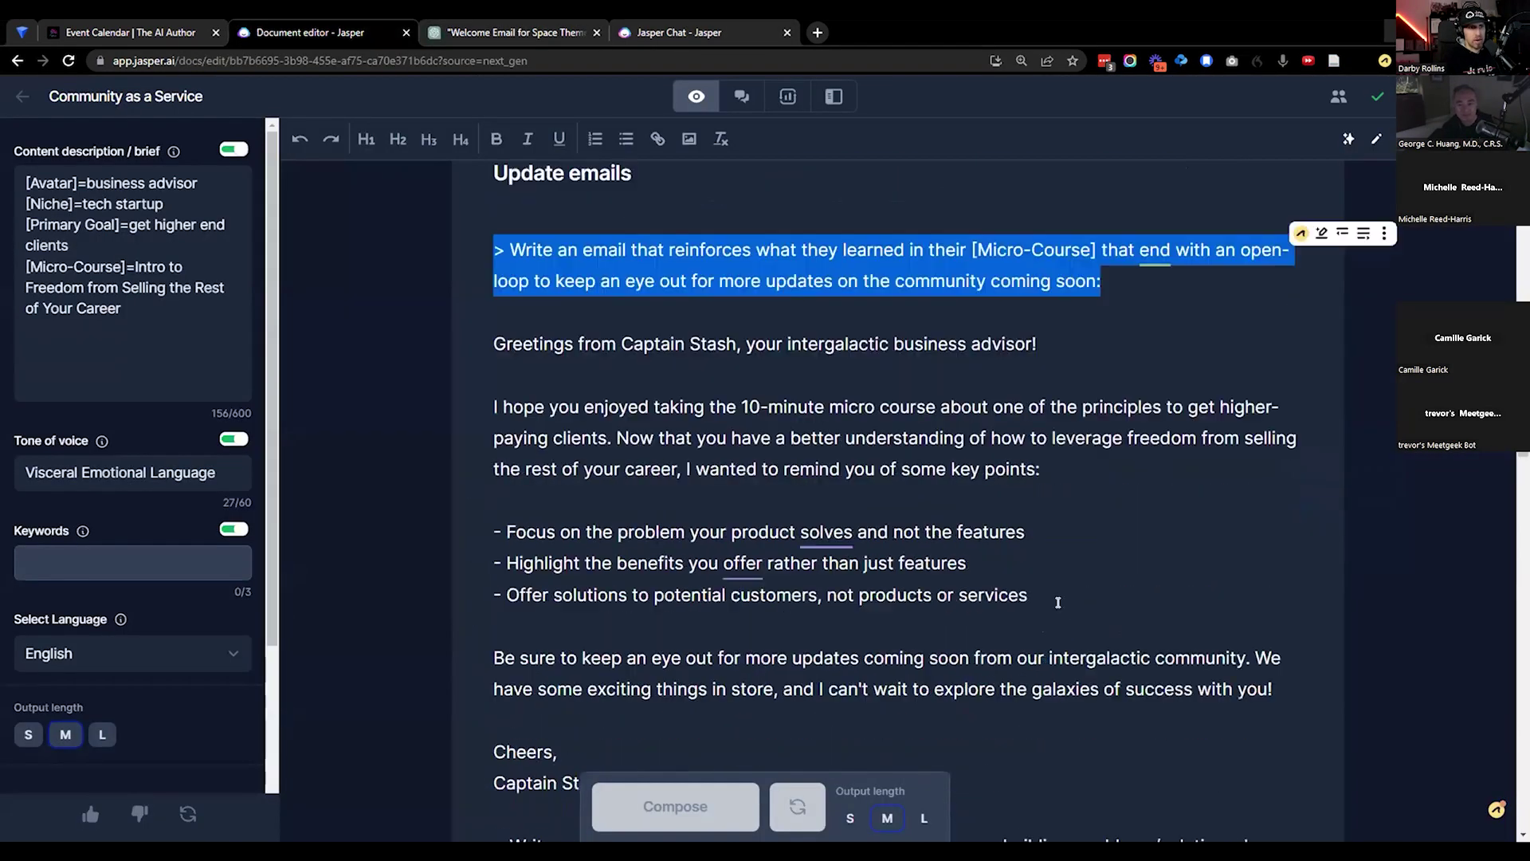
{"action": "left_click", "coordinate": [1132, 275]}
{"action": "key", "text": "ctrl+Return"}
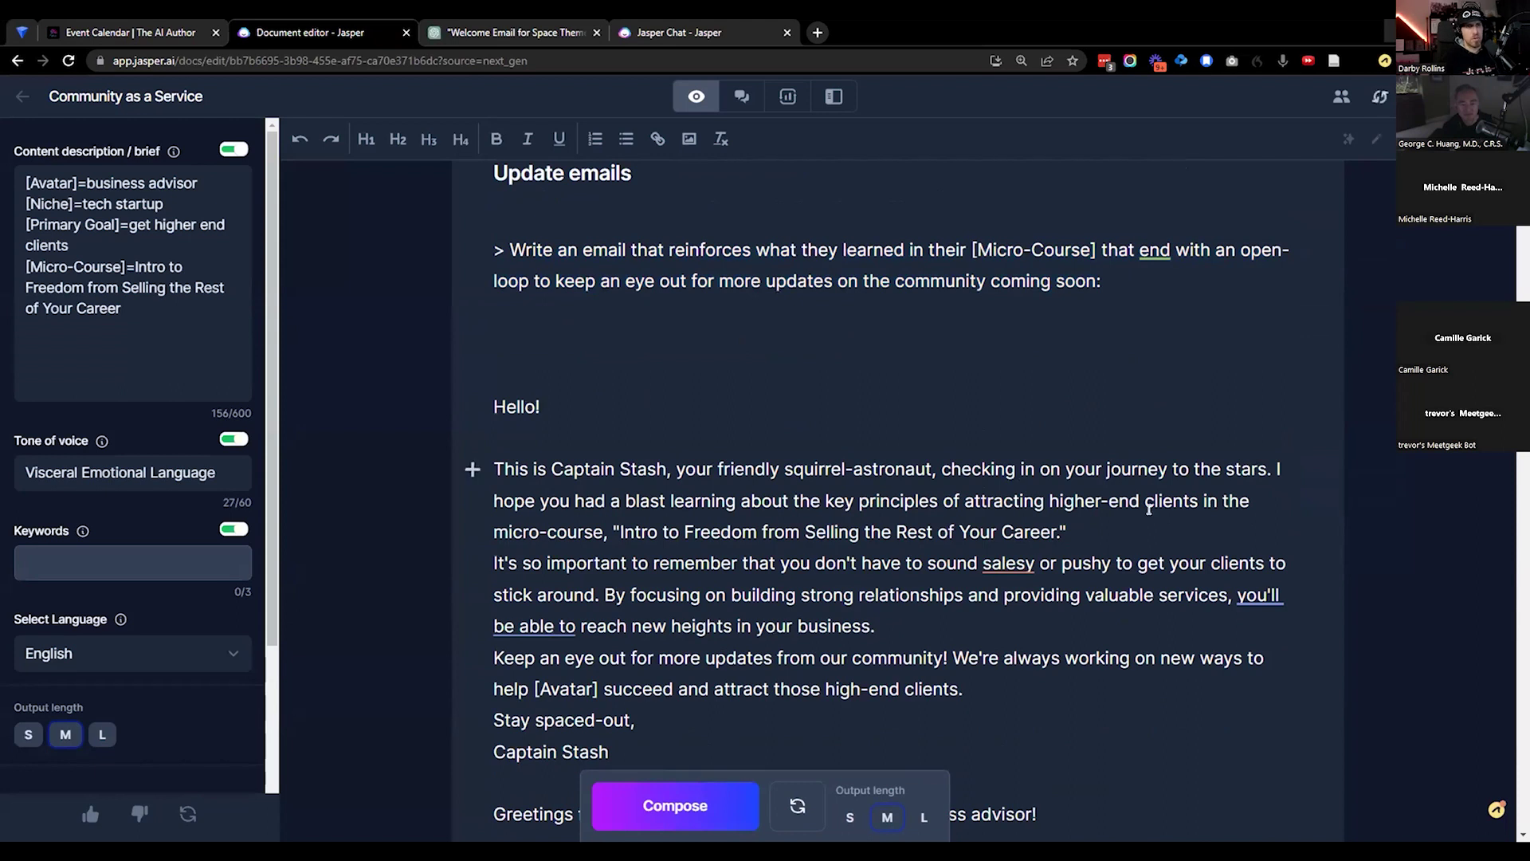
{"action": "left_click", "coordinate": [1136, 522]}
{"action": "key", "text": "Return"}
{"action": "scroll", "coordinate": [1136, 522], "scroll_direction": "down", "scroll_amount": 2}
{"action": "left_click", "coordinate": [928, 492]}
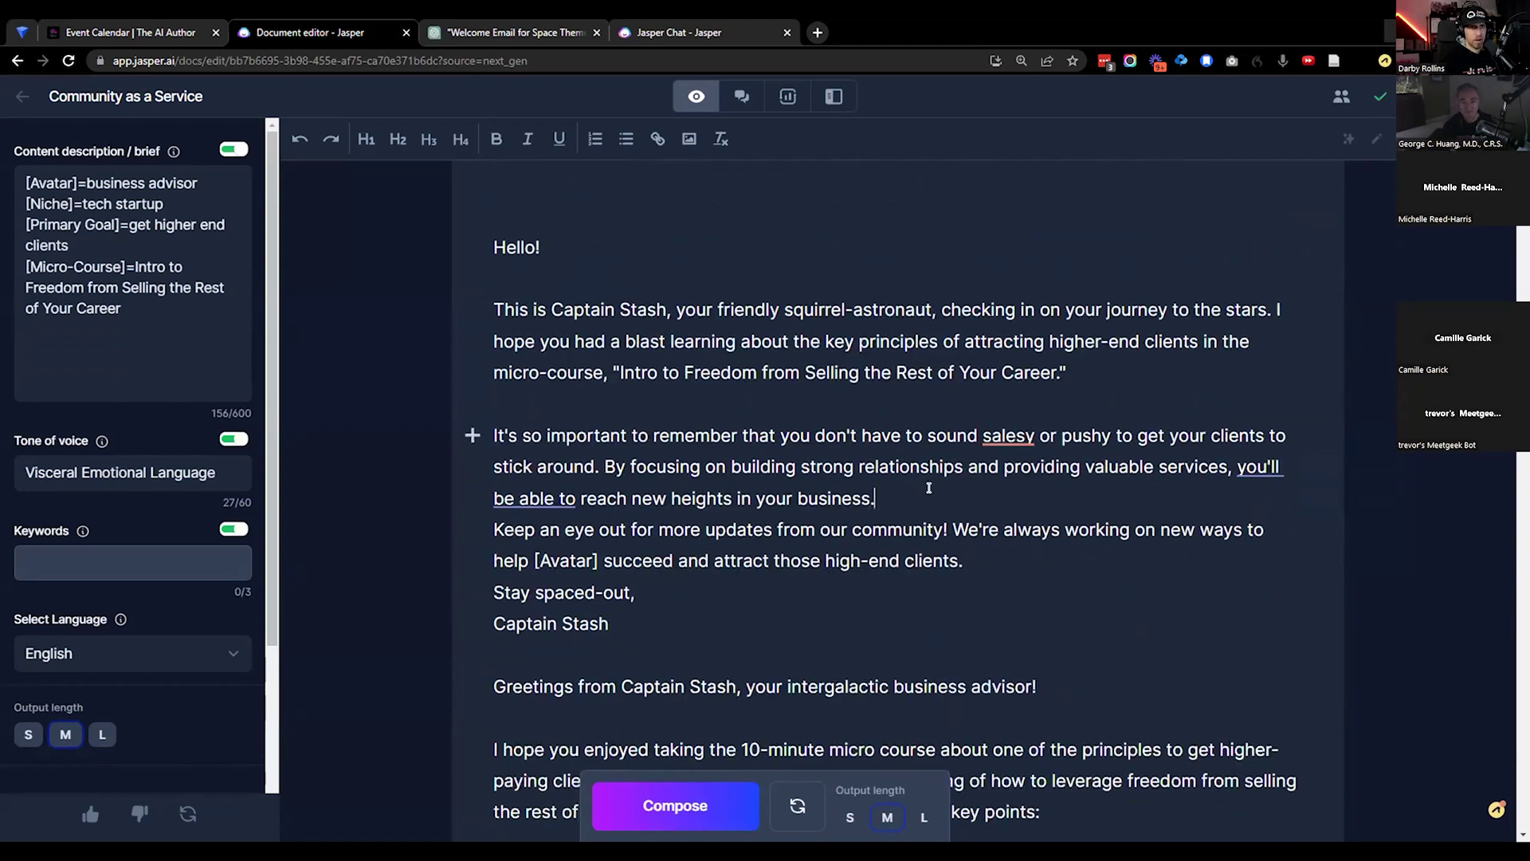
{"action": "key", "text": "Return"}
{"action": "left_click", "coordinate": [977, 596]}
{"action": "key", "text": "Return"}
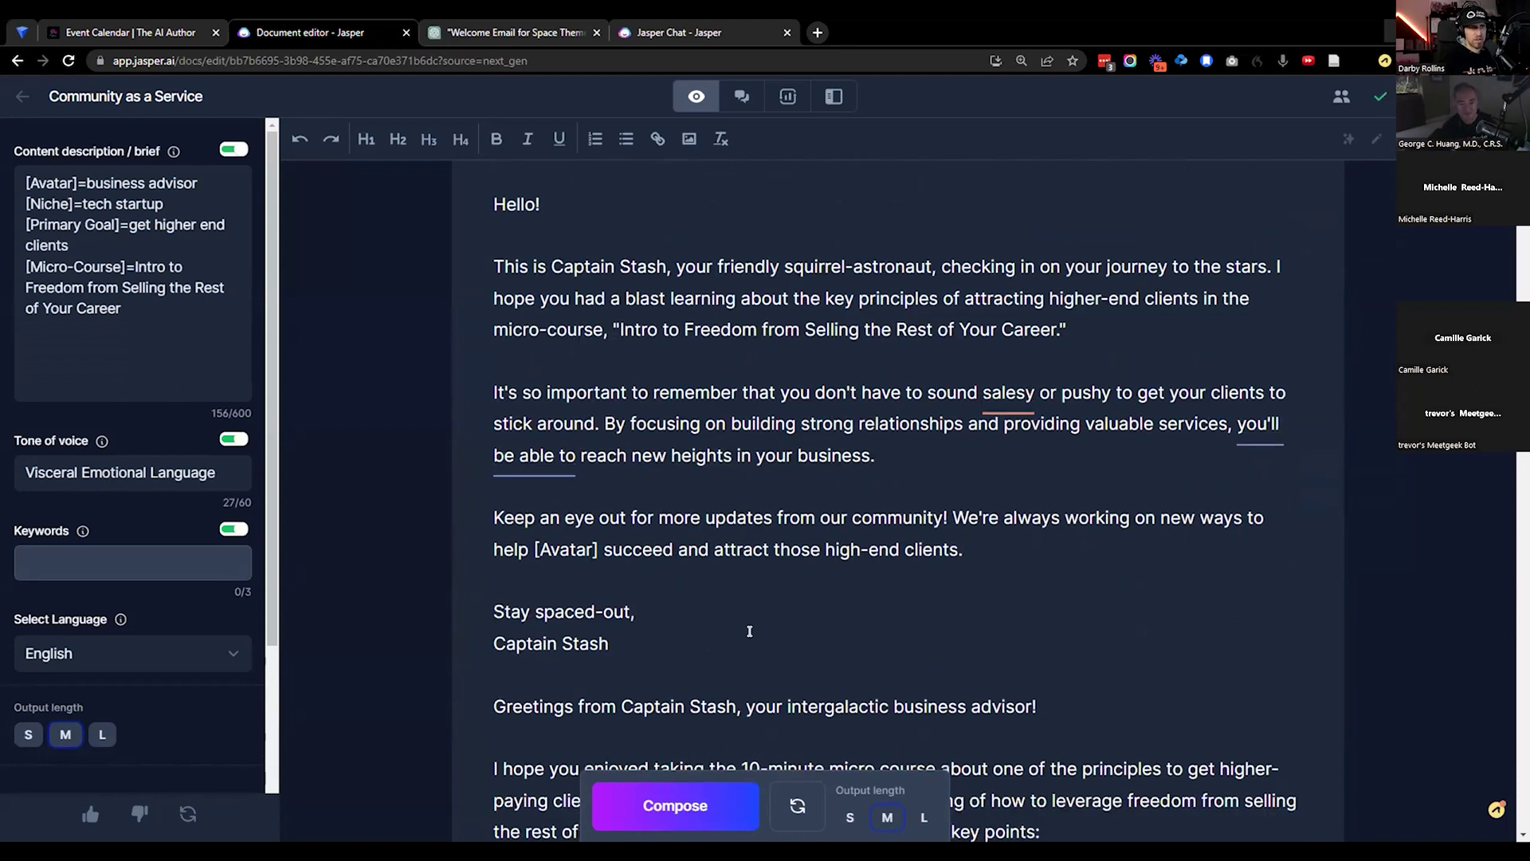
Step: Delete the old email's Greetings line, its opening text and the leftover 'the rest of your career' phrase
{"action": "scroll", "coordinate": [748, 630], "scroll_direction": "down", "scroll_amount": 2}
{"action": "left_click", "coordinate": [579, 559]}
{"action": "left_click_drag", "start_coordinate": [579, 558], "coordinate": [1320, 524]}
{"action": "key", "text": "BackSpace"}
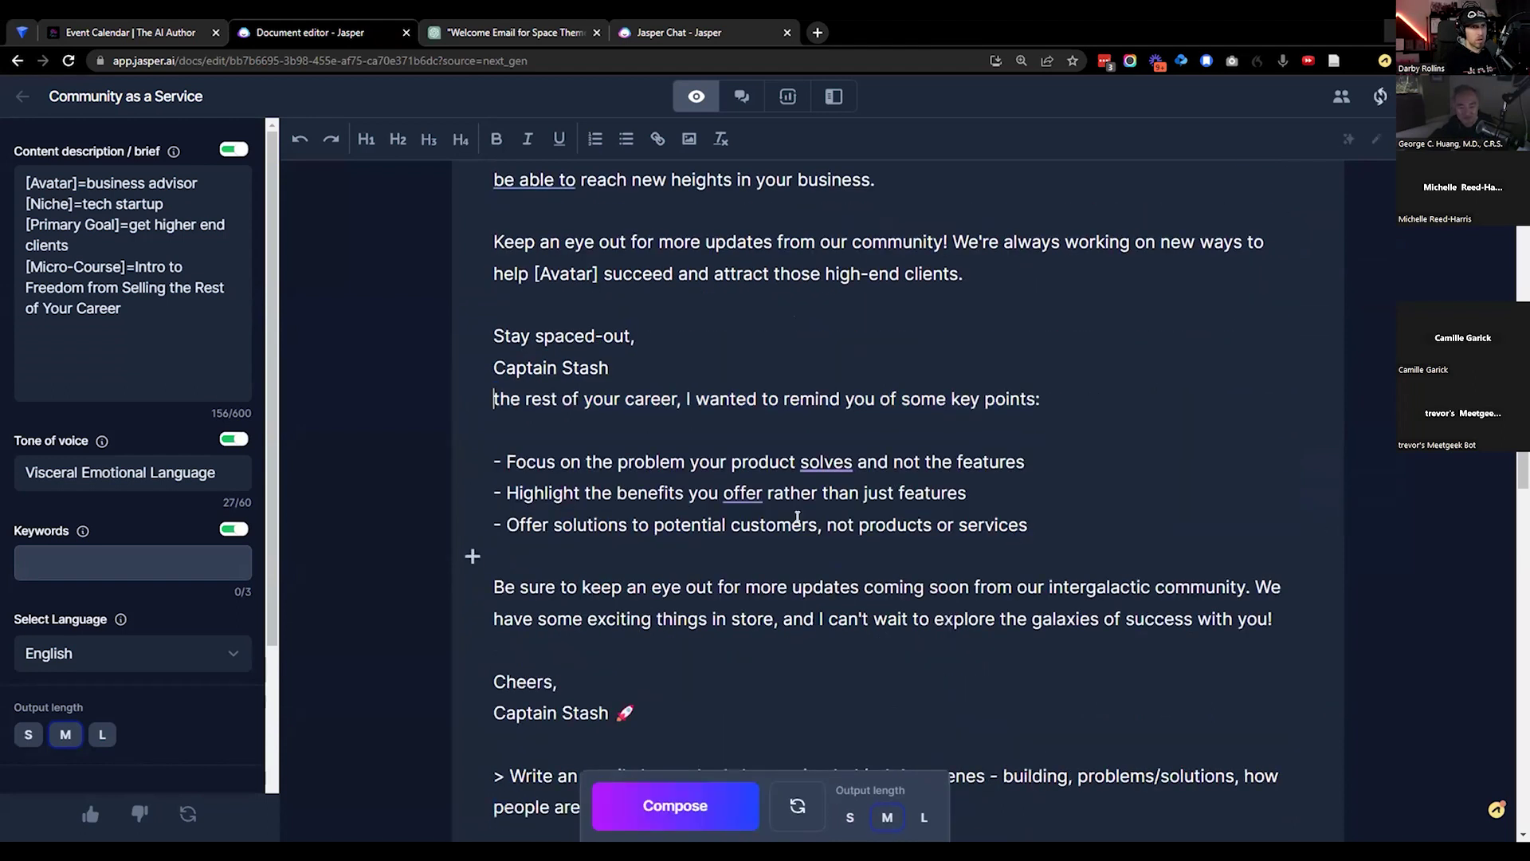
{"action": "key", "text": "Return"}
{"action": "triple_click", "coordinate": [625, 421]}
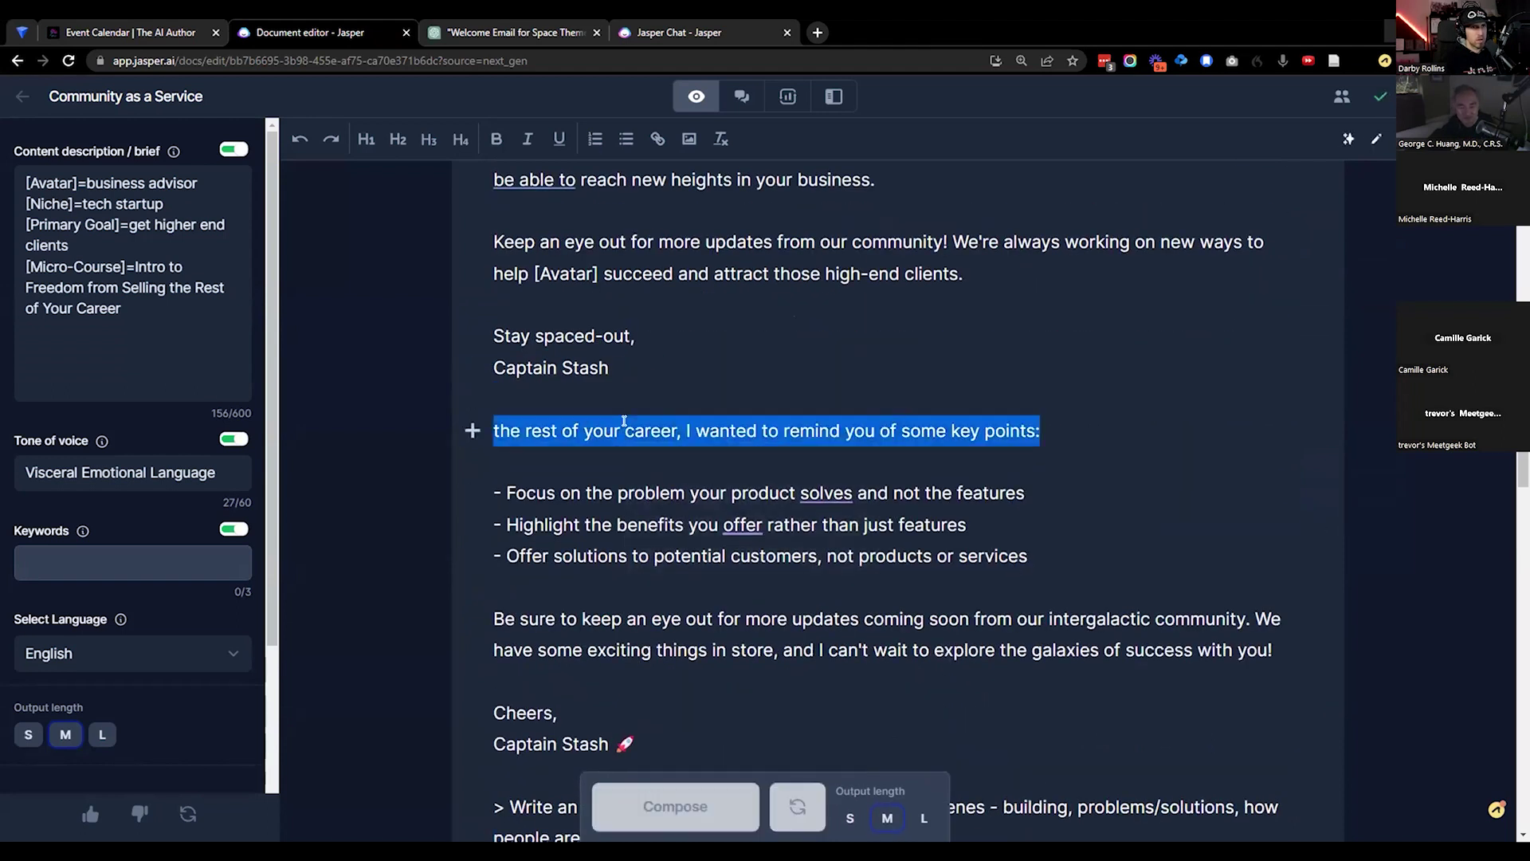
{"action": "left_click", "coordinate": [630, 423]}
{"action": "scroll", "coordinate": [631, 424], "scroll_direction": "up", "scroll_amount": 4}
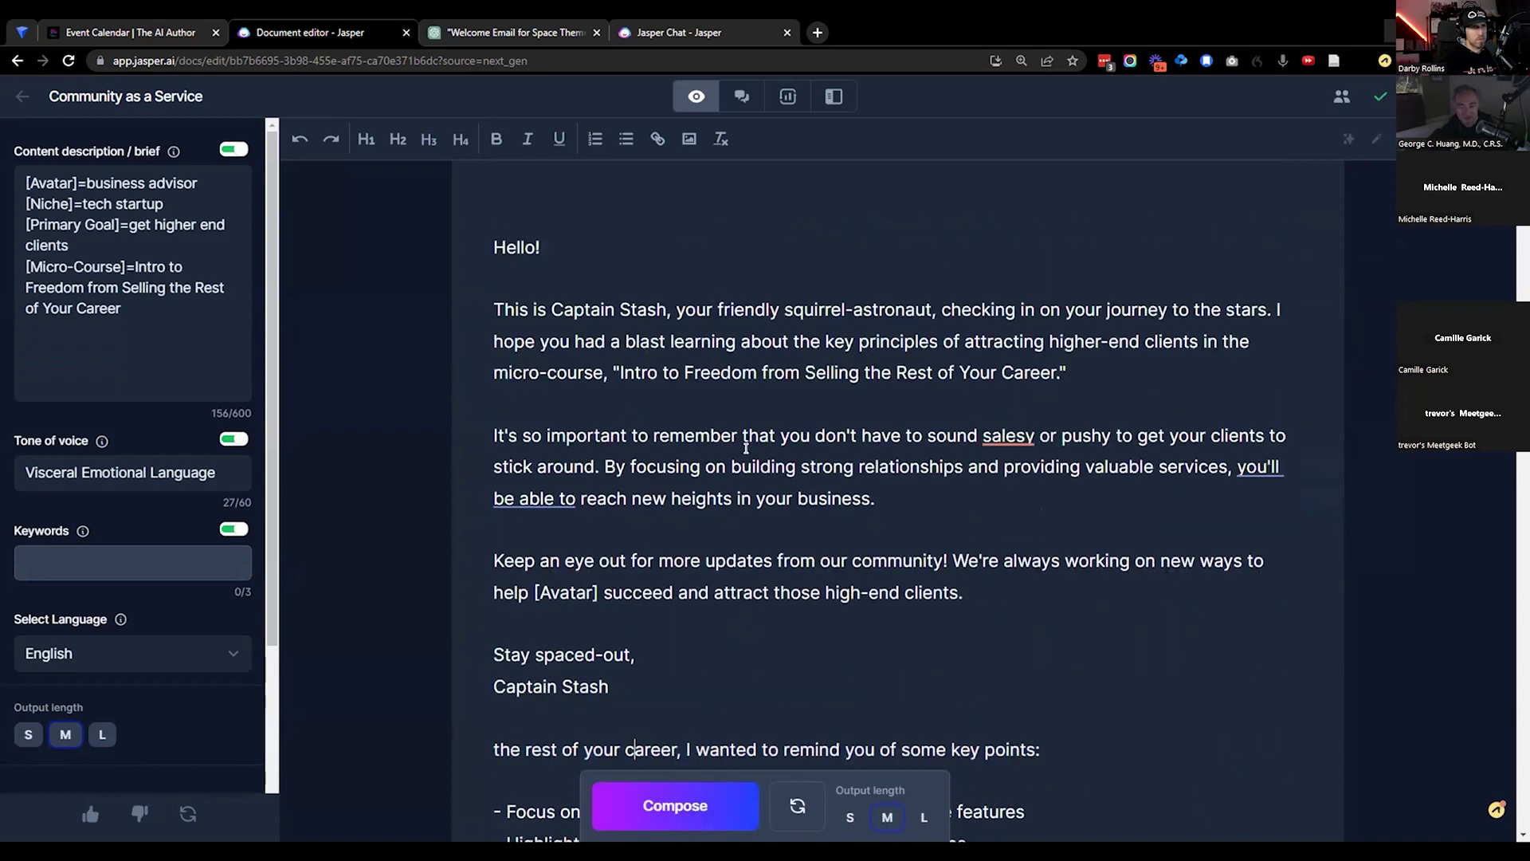
{"action": "scroll", "coordinate": [684, 498], "scroll_direction": "down", "scroll_amount": 3}
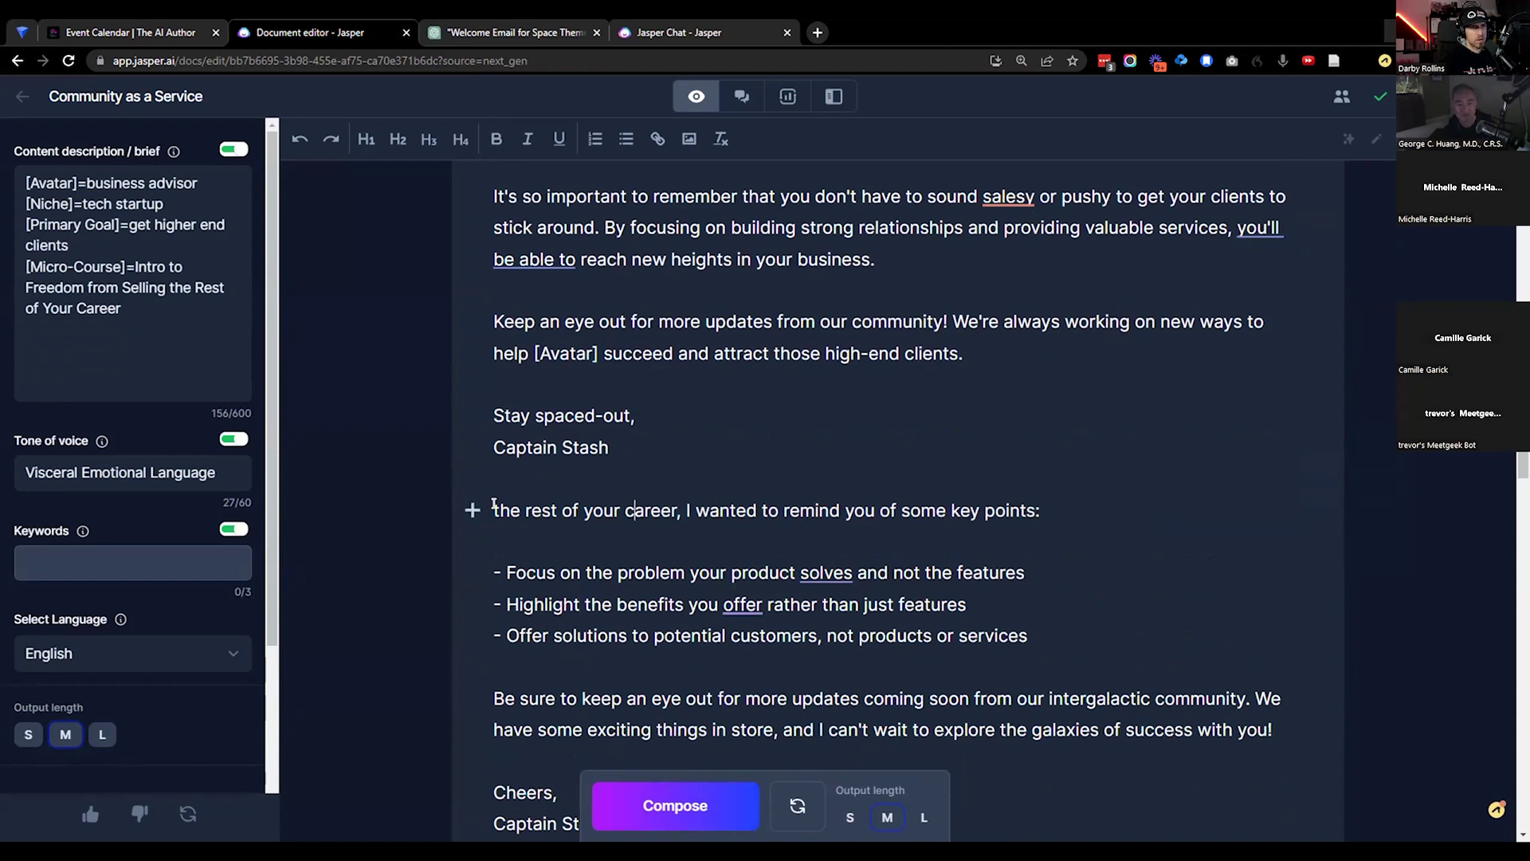
{"action": "left_click_drag", "start_coordinate": [687, 510], "coordinate": [1134, 650]}
{"action": "key", "text": "ctrl+c"}
{"action": "key", "text": "BackSpace"}
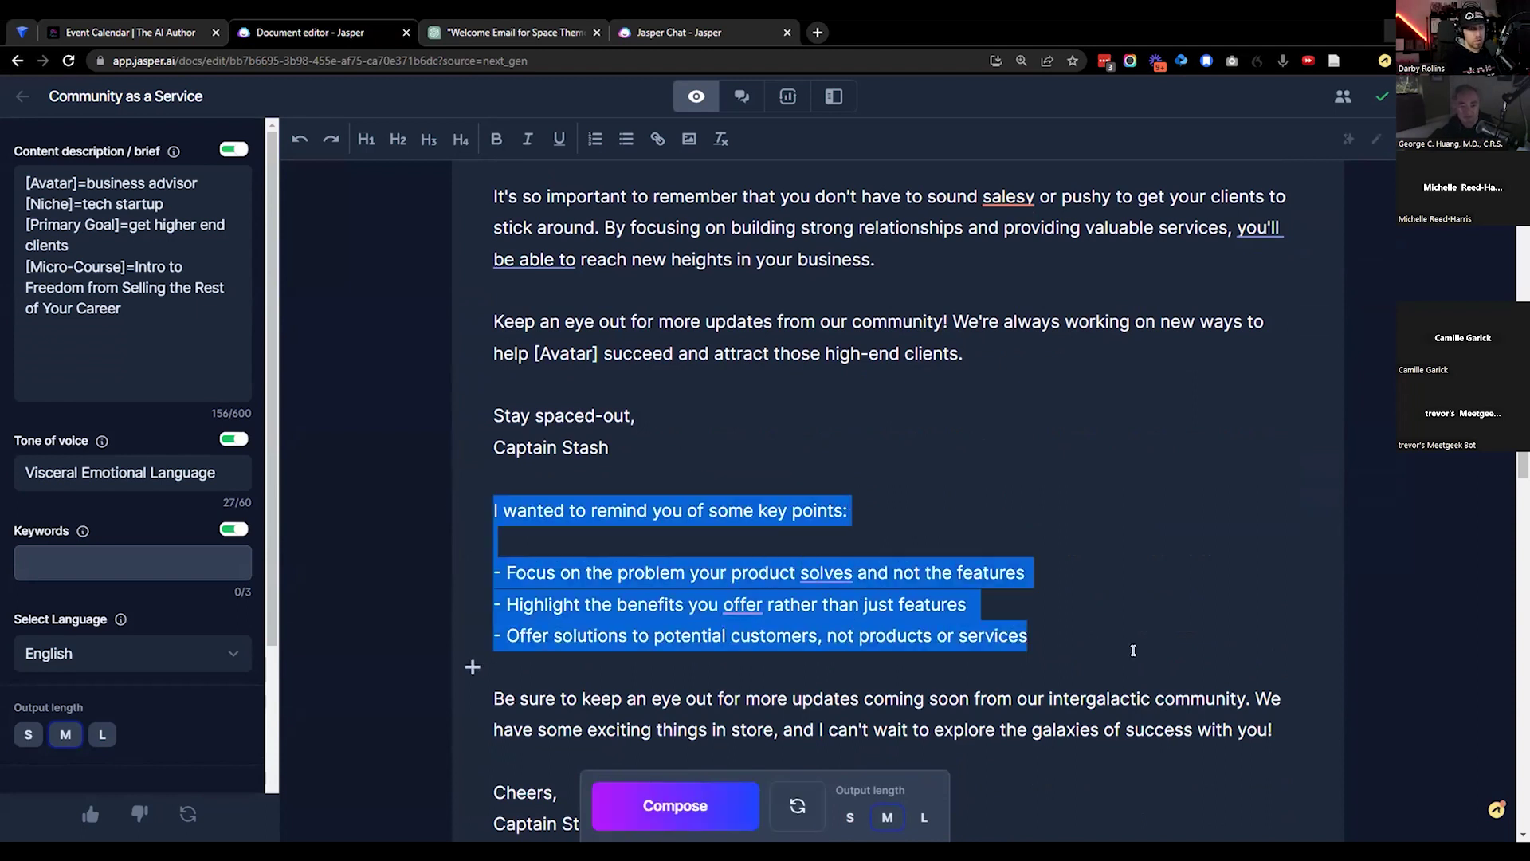
Step: Move the key-points line and its three bullets up under the course-title paragraph
{"action": "key", "text": "BackSpace"}
{"action": "scroll", "coordinate": [945, 574], "scroll_direction": "up", "scroll_amount": 4}
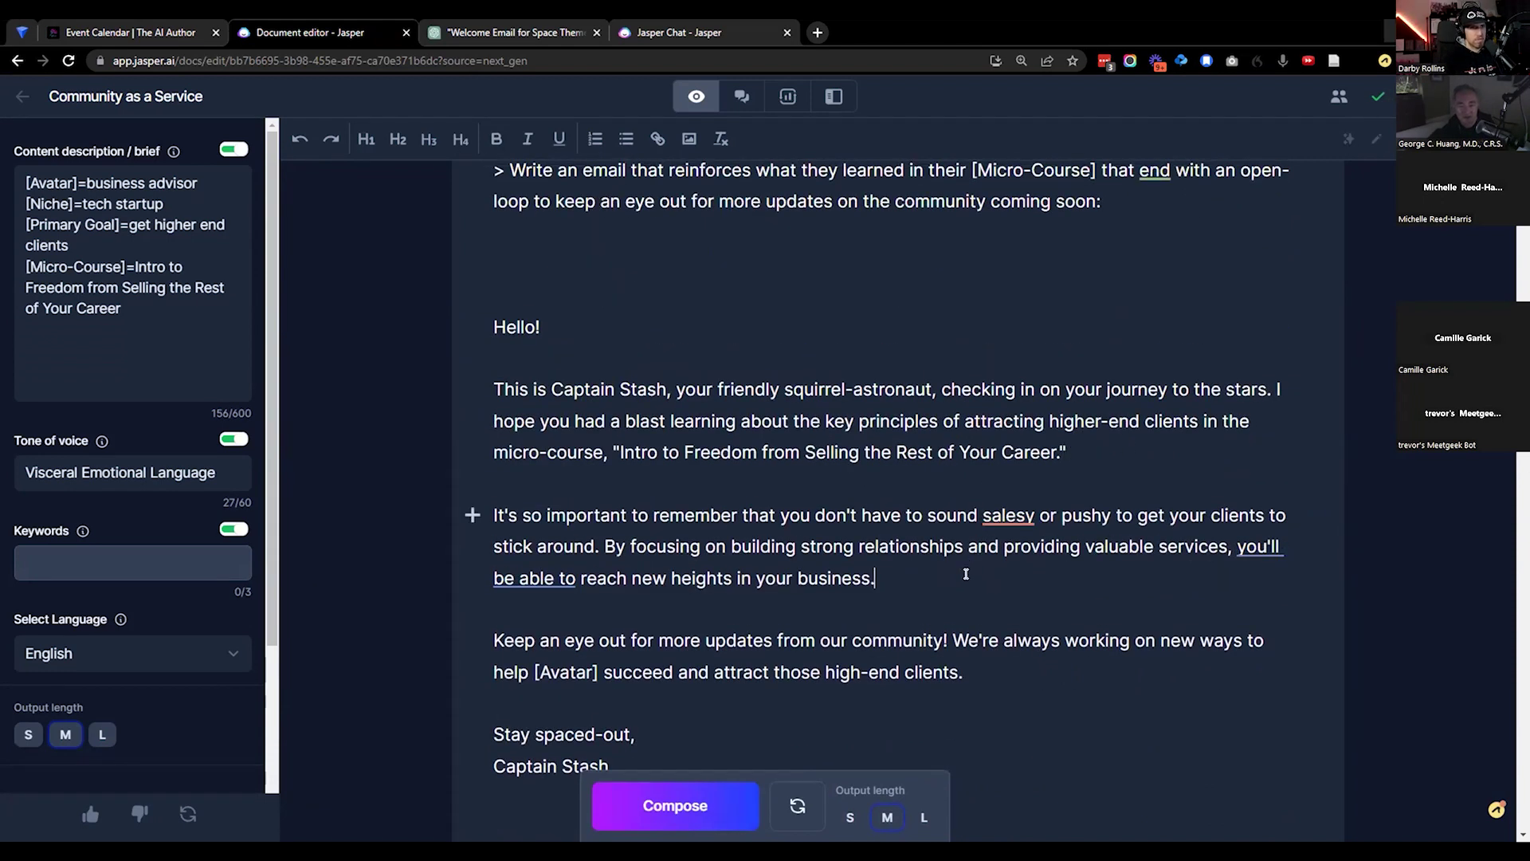
{"action": "key", "text": "Return"}
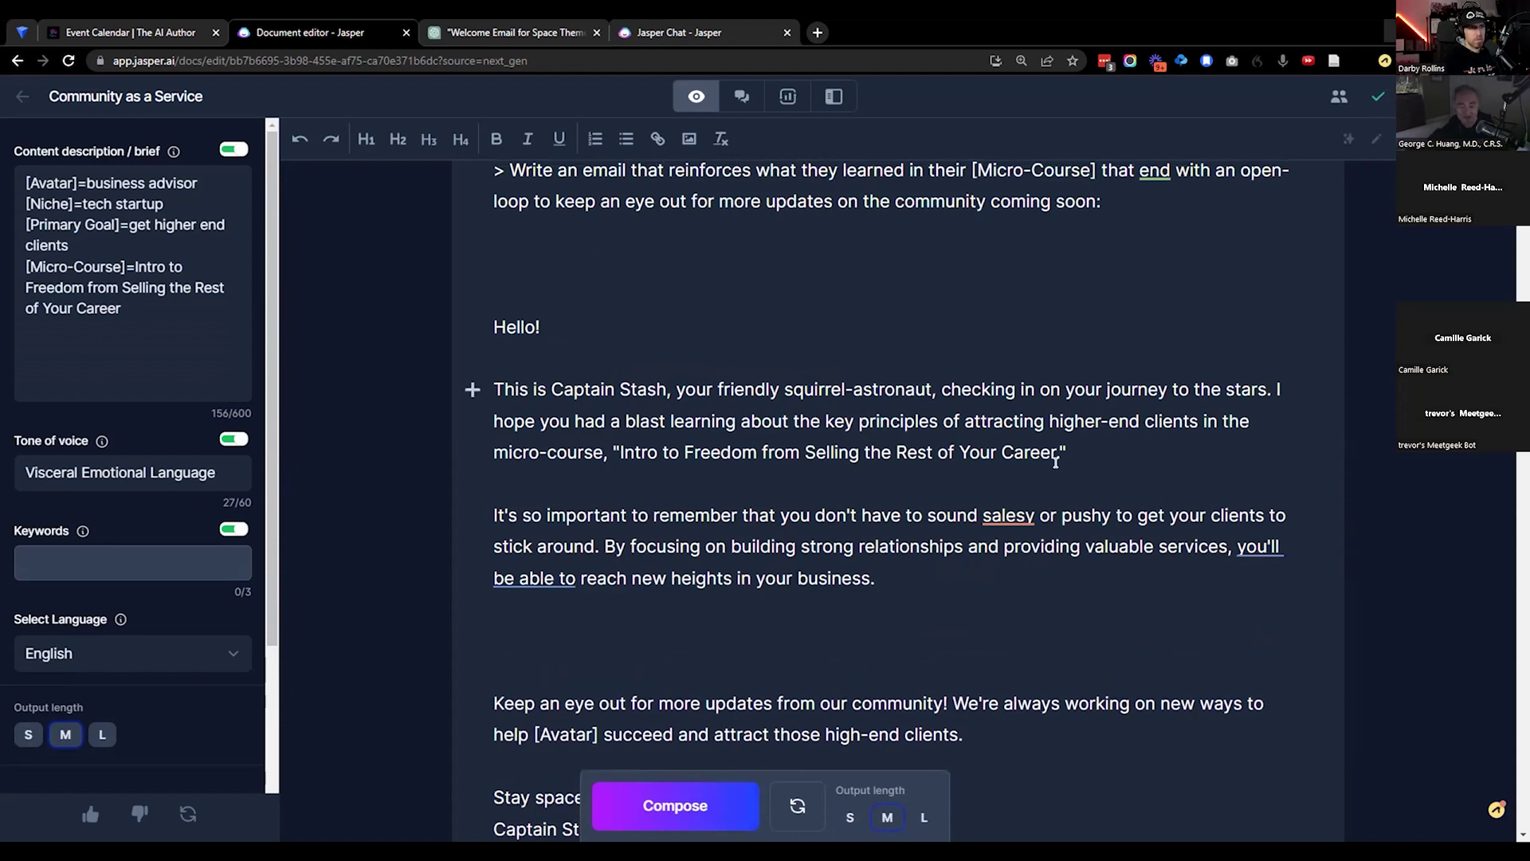
{"action": "key", "text": "BackSpace"}
{"action": "left_click", "coordinate": [1089, 451]}
{"action": "key", "text": "ctrl+v"}
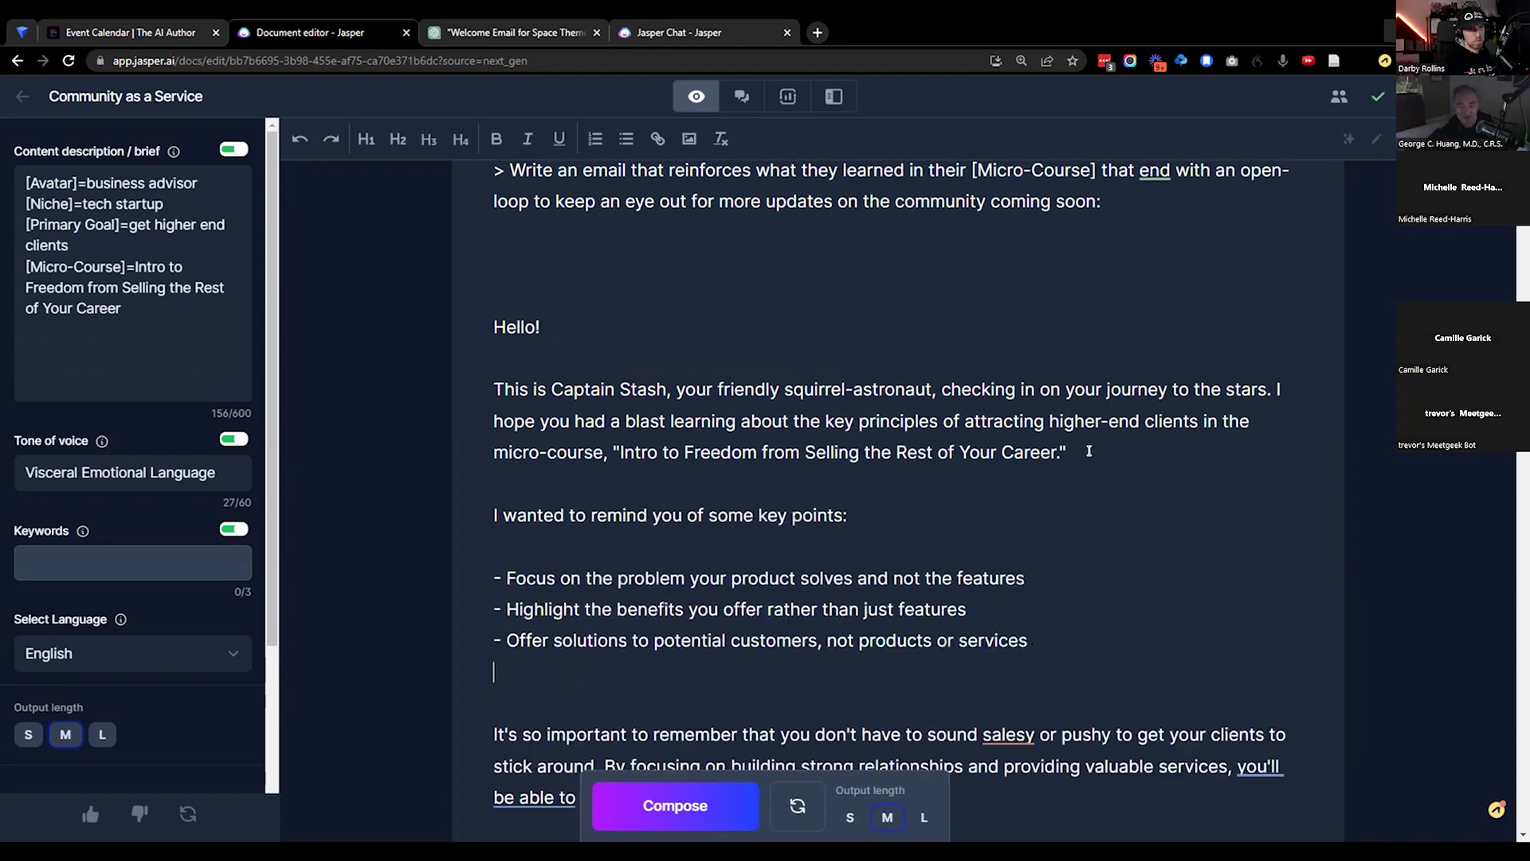
{"action": "scroll", "coordinate": [916, 510], "scroll_direction": "down", "scroll_amount": 2}
{"action": "scroll", "coordinate": [863, 526], "scroll_direction": "down", "scroll_amount": 10}
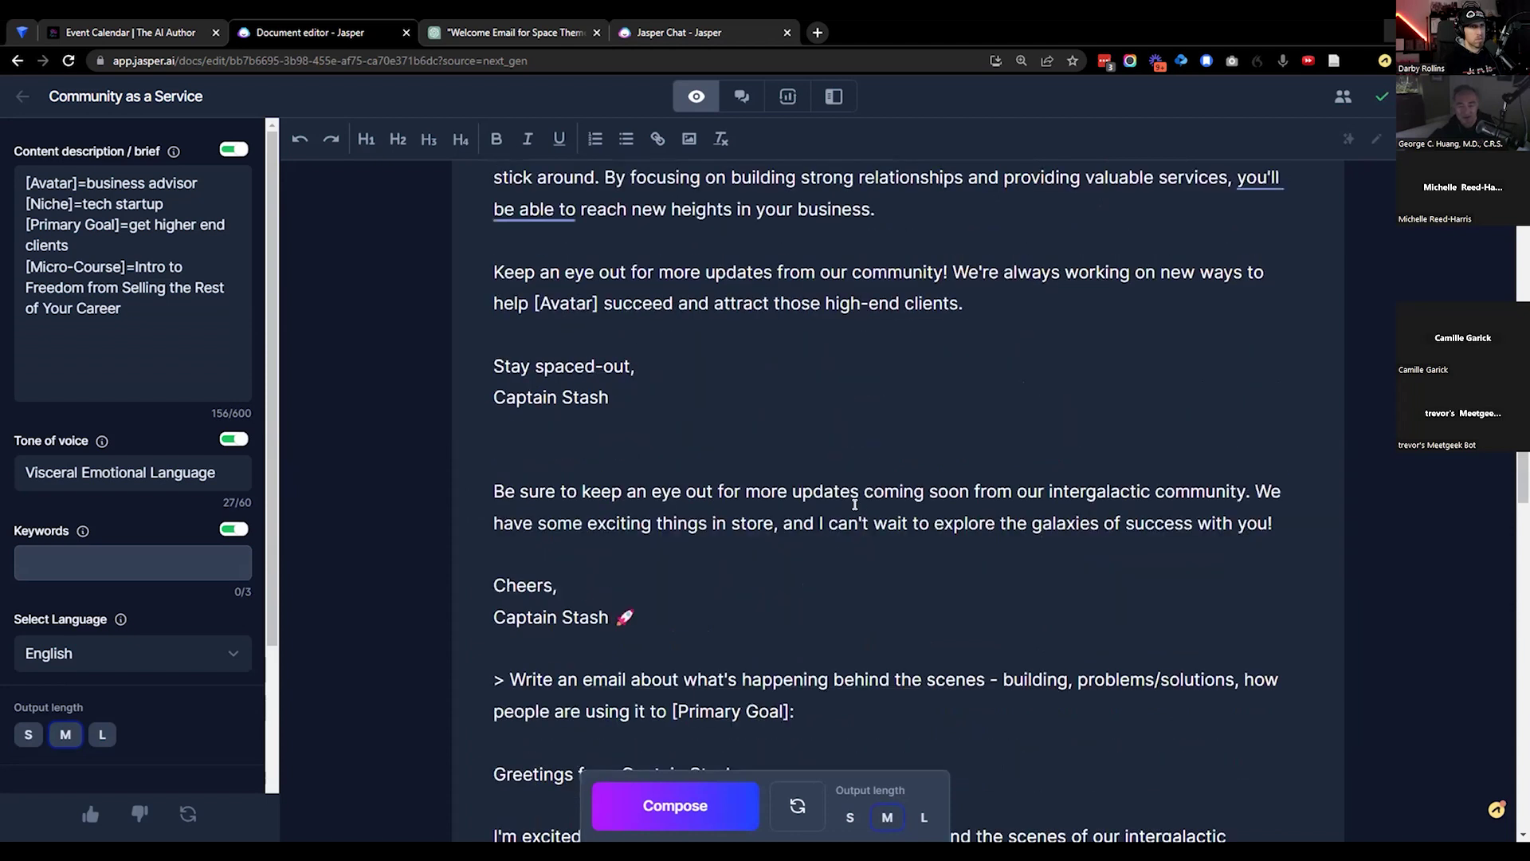
{"action": "scroll", "coordinate": [496, 338], "scroll_direction": "up", "scroll_amount": 1}
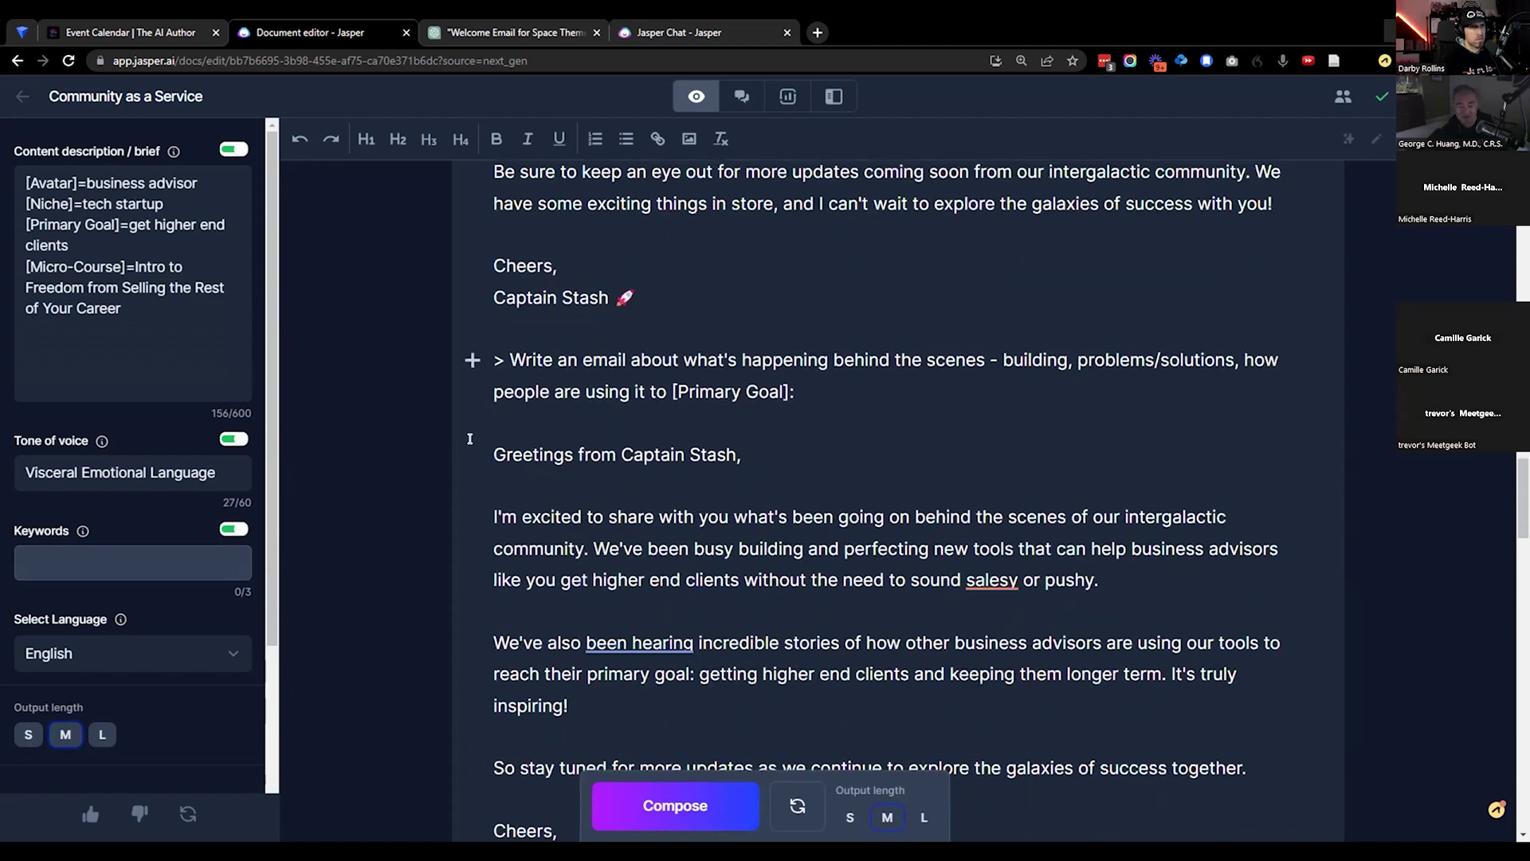
{"action": "scroll", "coordinate": [747, 436], "scroll_direction": "up", "scroll_amount": 1}
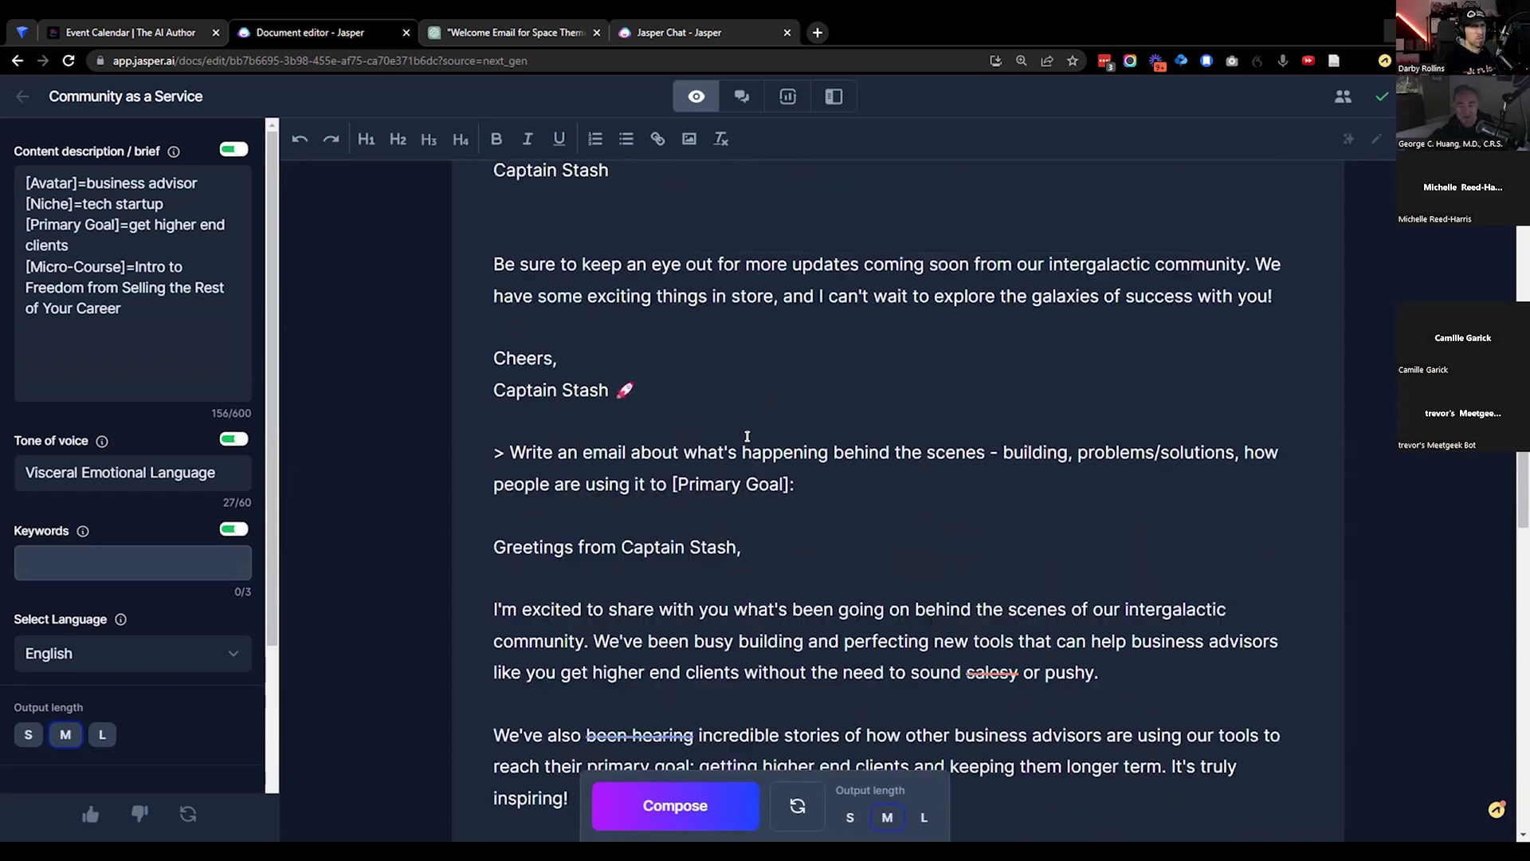
{"action": "scroll", "coordinate": [747, 436], "scroll_direction": "up", "scroll_amount": 3}
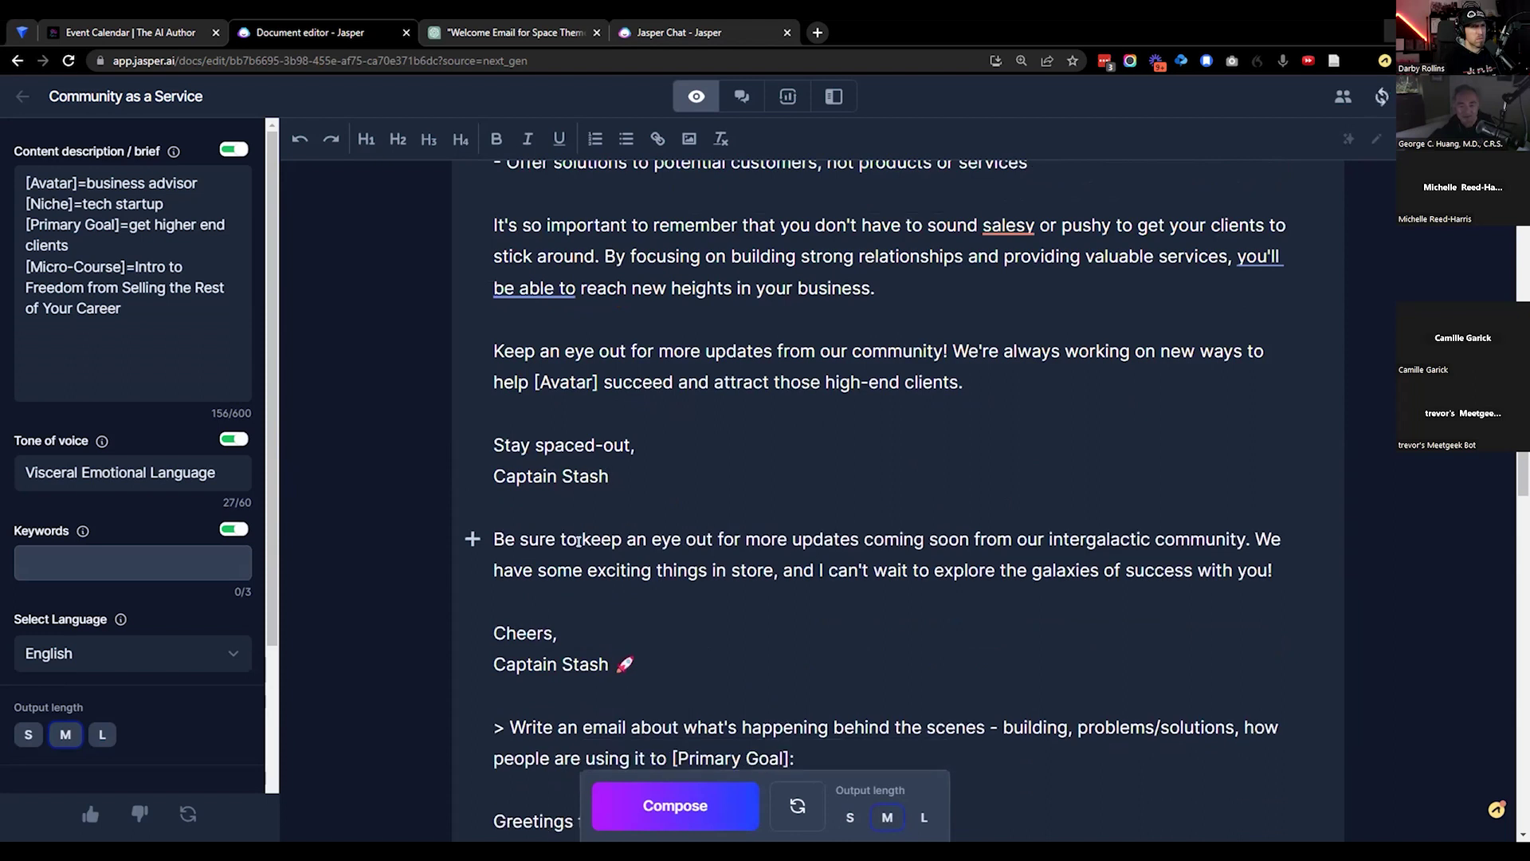
Step: Delete the old closing and 'Cheers, Captain Stash' sign-off, and take the behind-the-scenes prompt to ChatGPT
{"action": "left_click_drag", "start_coordinate": [496, 508], "coordinate": [660, 650]}
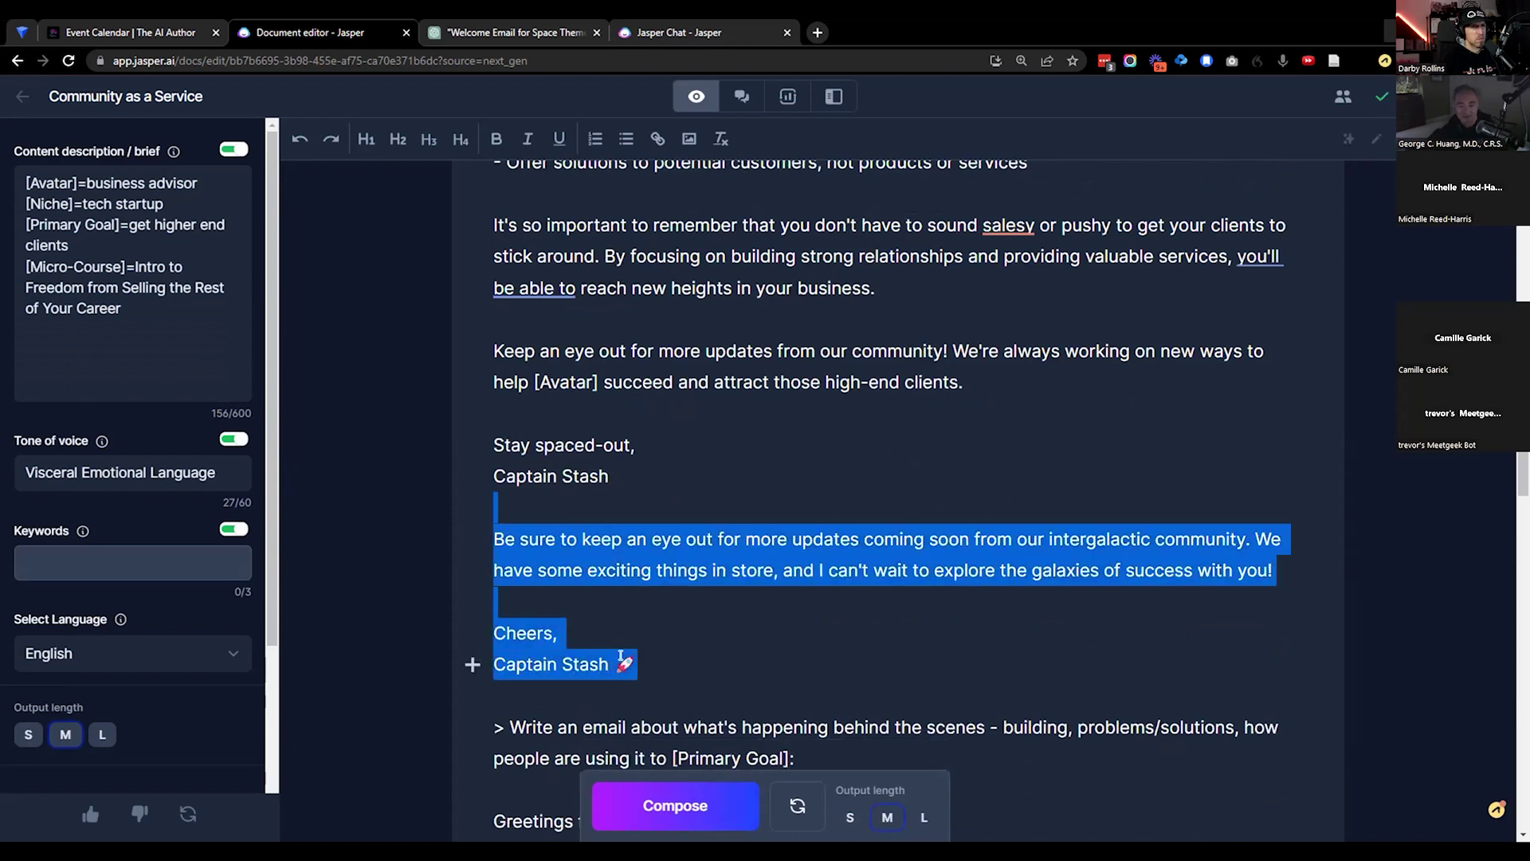
{"action": "key", "text": "BackSpace"}
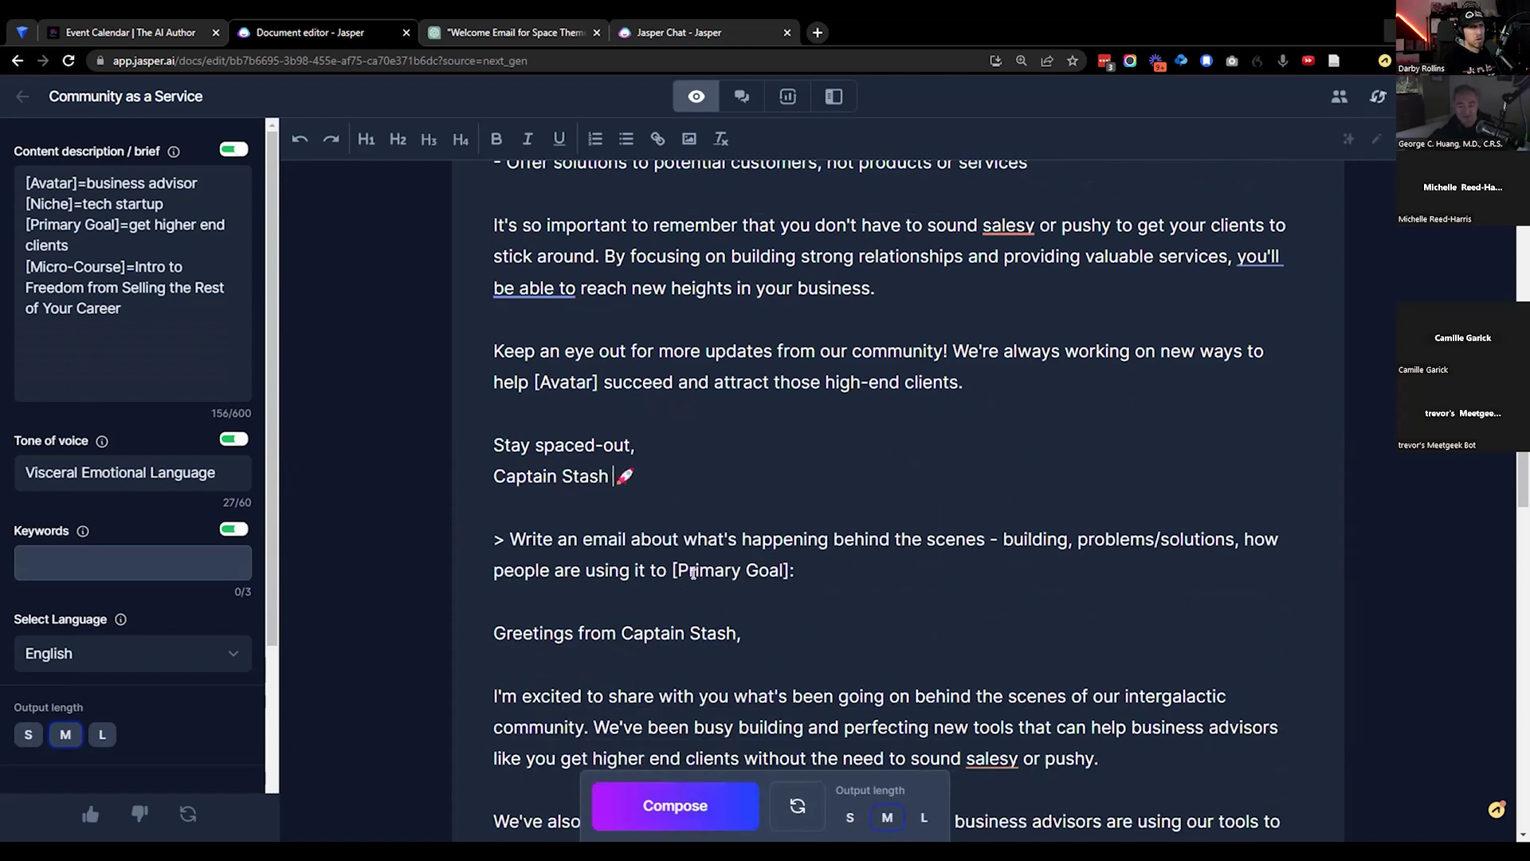
{"action": "triple_click", "coordinate": [863, 562]}
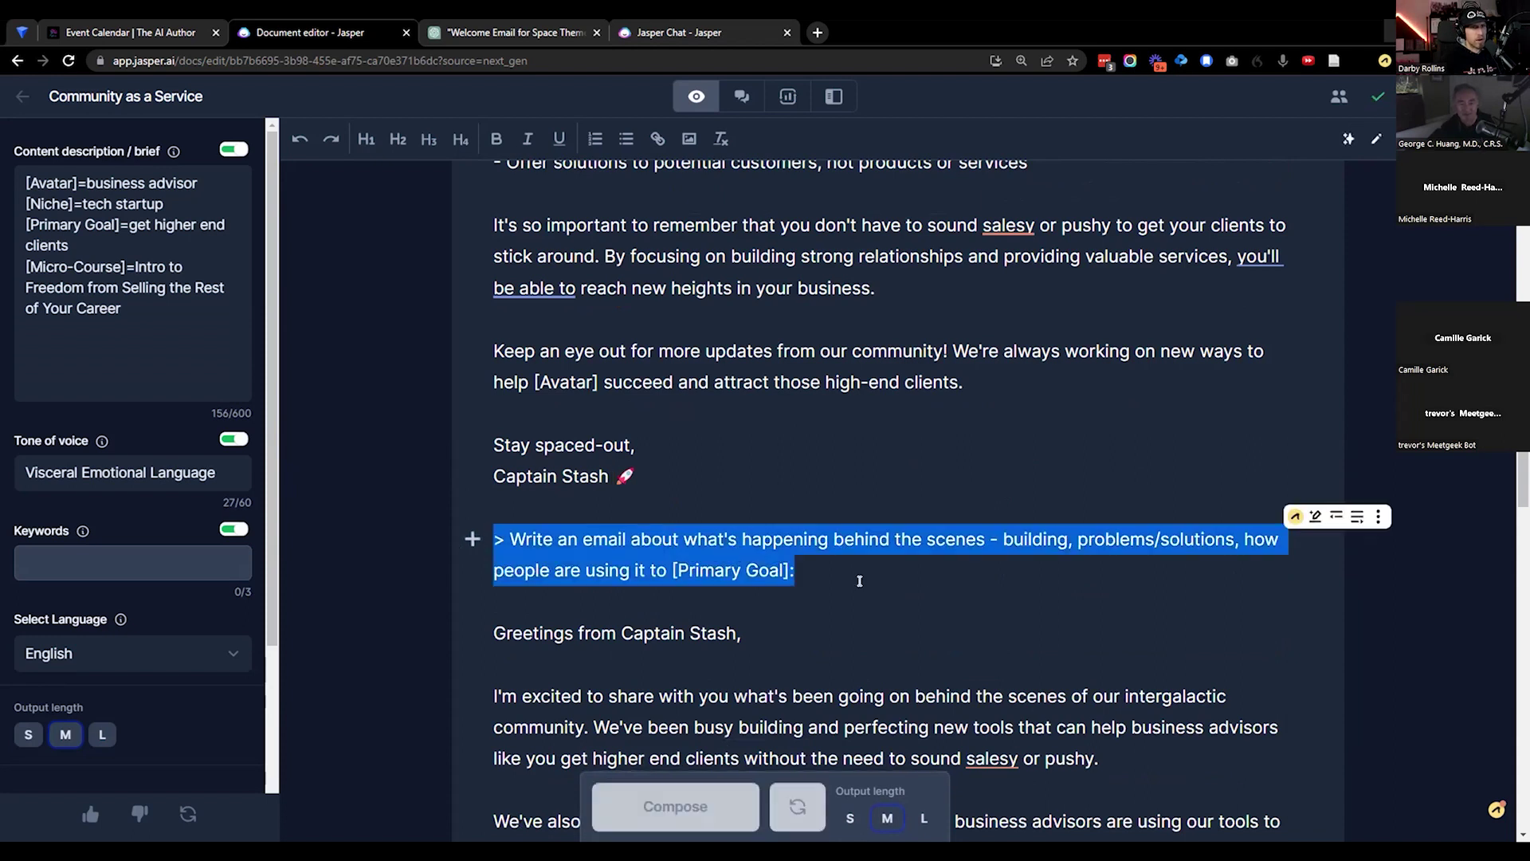
{"action": "scroll", "coordinate": [859, 580], "scroll_direction": "down", "scroll_amount": 1}
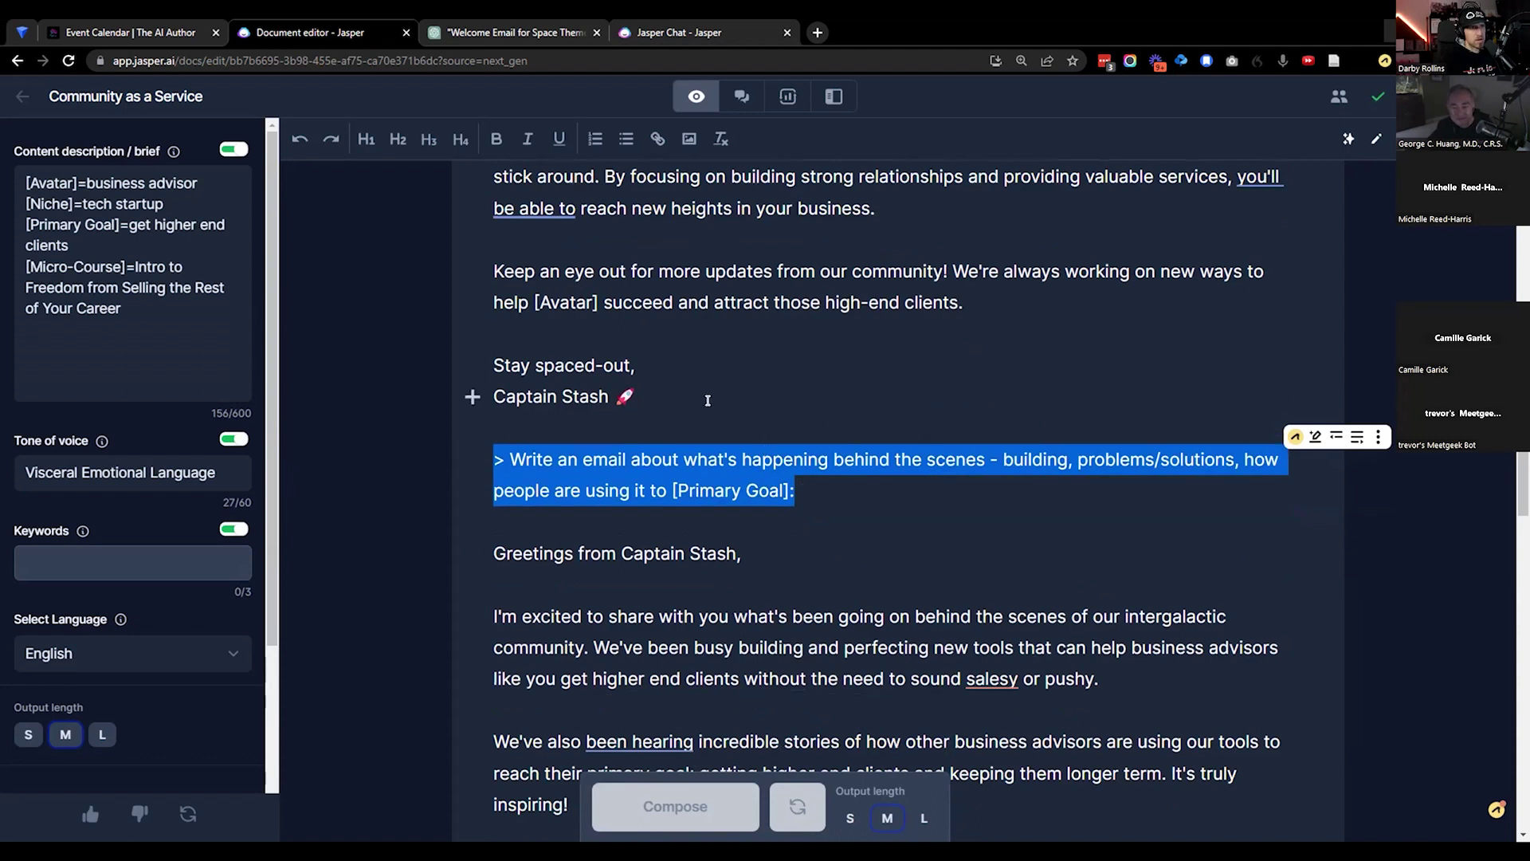
{"action": "scroll", "coordinate": [751, 476], "scroll_direction": "up", "scroll_amount": 8}
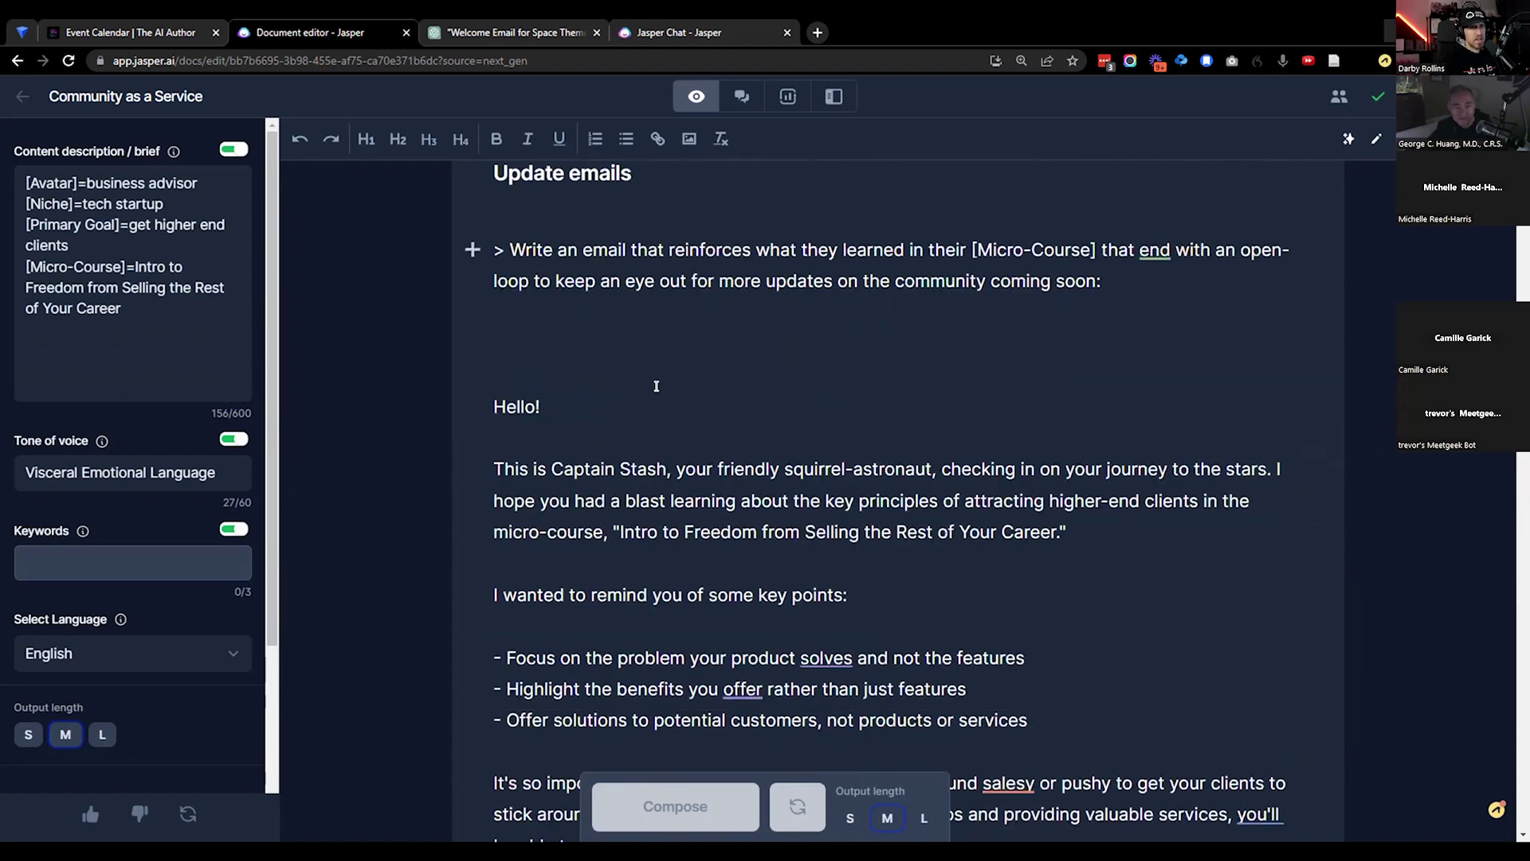
{"action": "scroll", "coordinate": [548, 345], "scroll_direction": "down", "scroll_amount": 8}
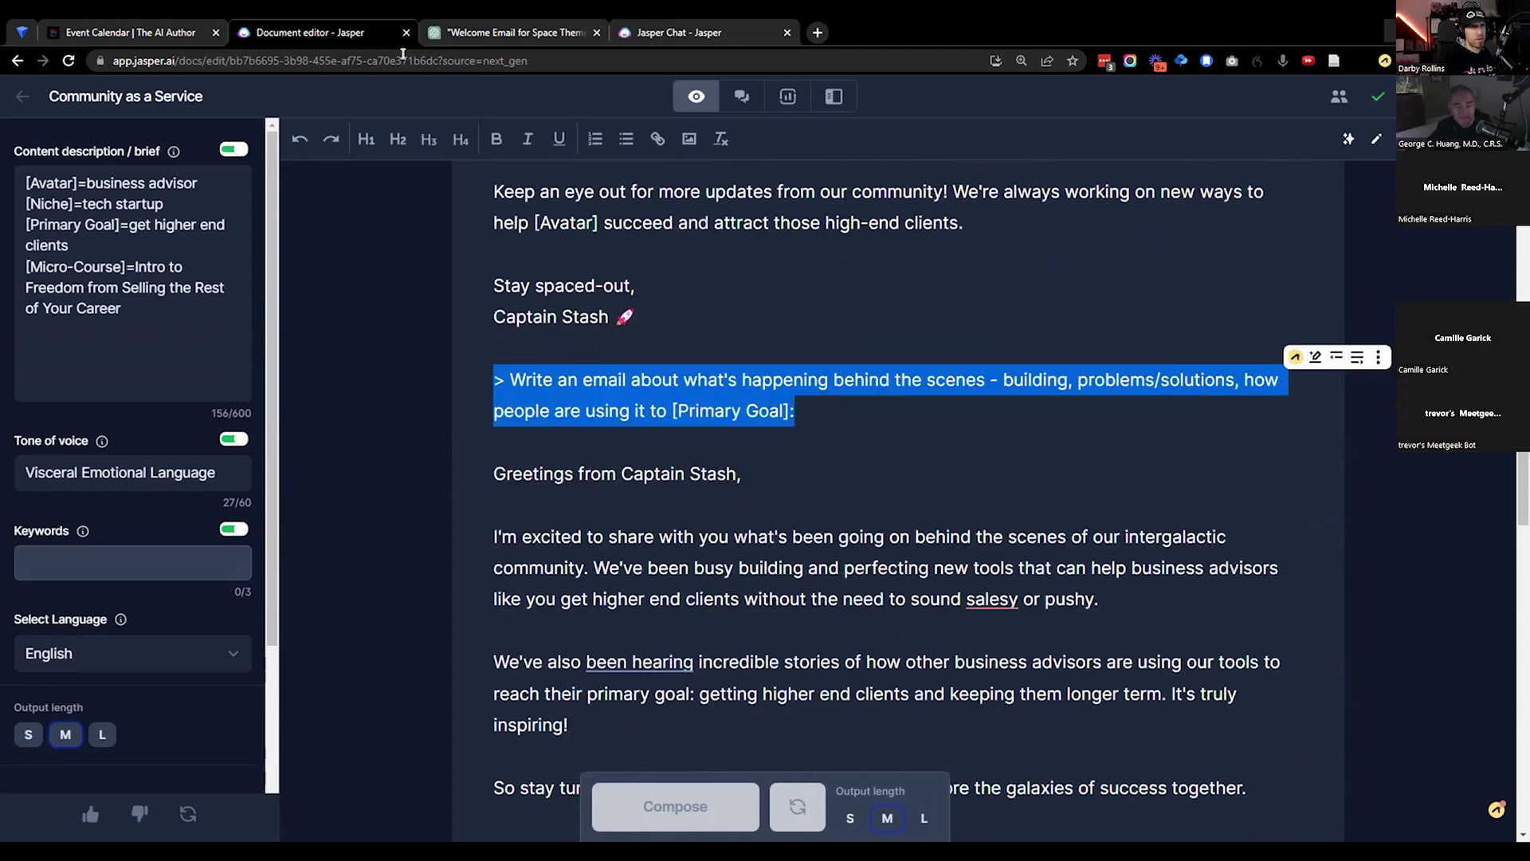
{"action": "left_click", "coordinate": [526, 32]}
Step: Prefix the behind-the-scenes prompt with 'Based on the context above, write…' and send it to ChatGPT
{"action": "left_click", "coordinate": [721, 770]}
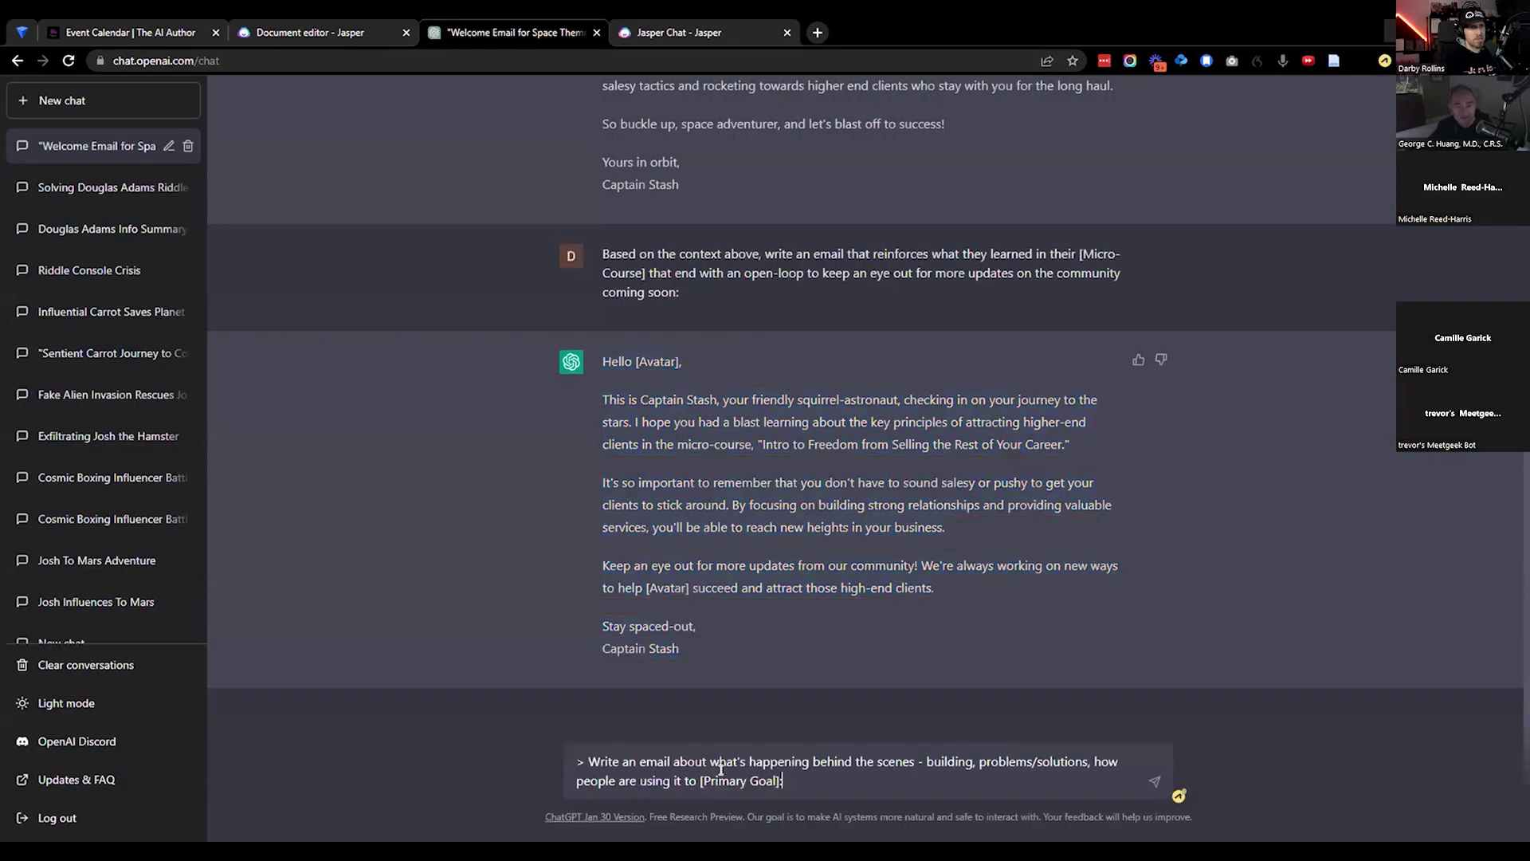
{"action": "left_click_drag", "start_coordinate": [761, 248], "coordinate": [588, 258]}
{"action": "left_click_drag", "start_coordinate": [760, 254], "coordinate": [599, 248]}
{"action": "key", "text": "ctrl+c"}
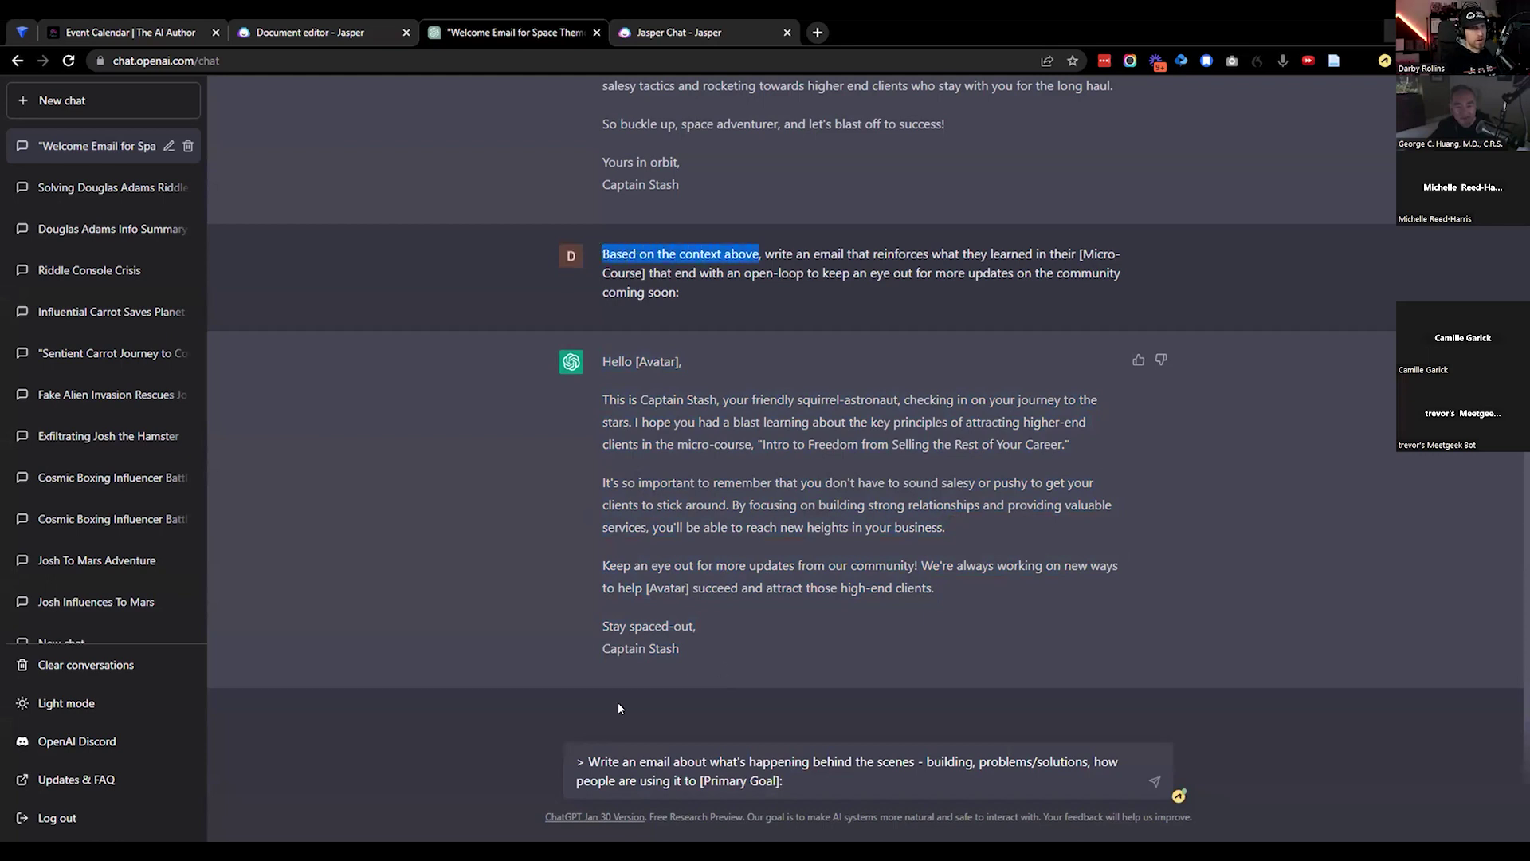
{"action": "left_click", "coordinate": [579, 758]}
{"action": "key", "text": "ctrl+v"}
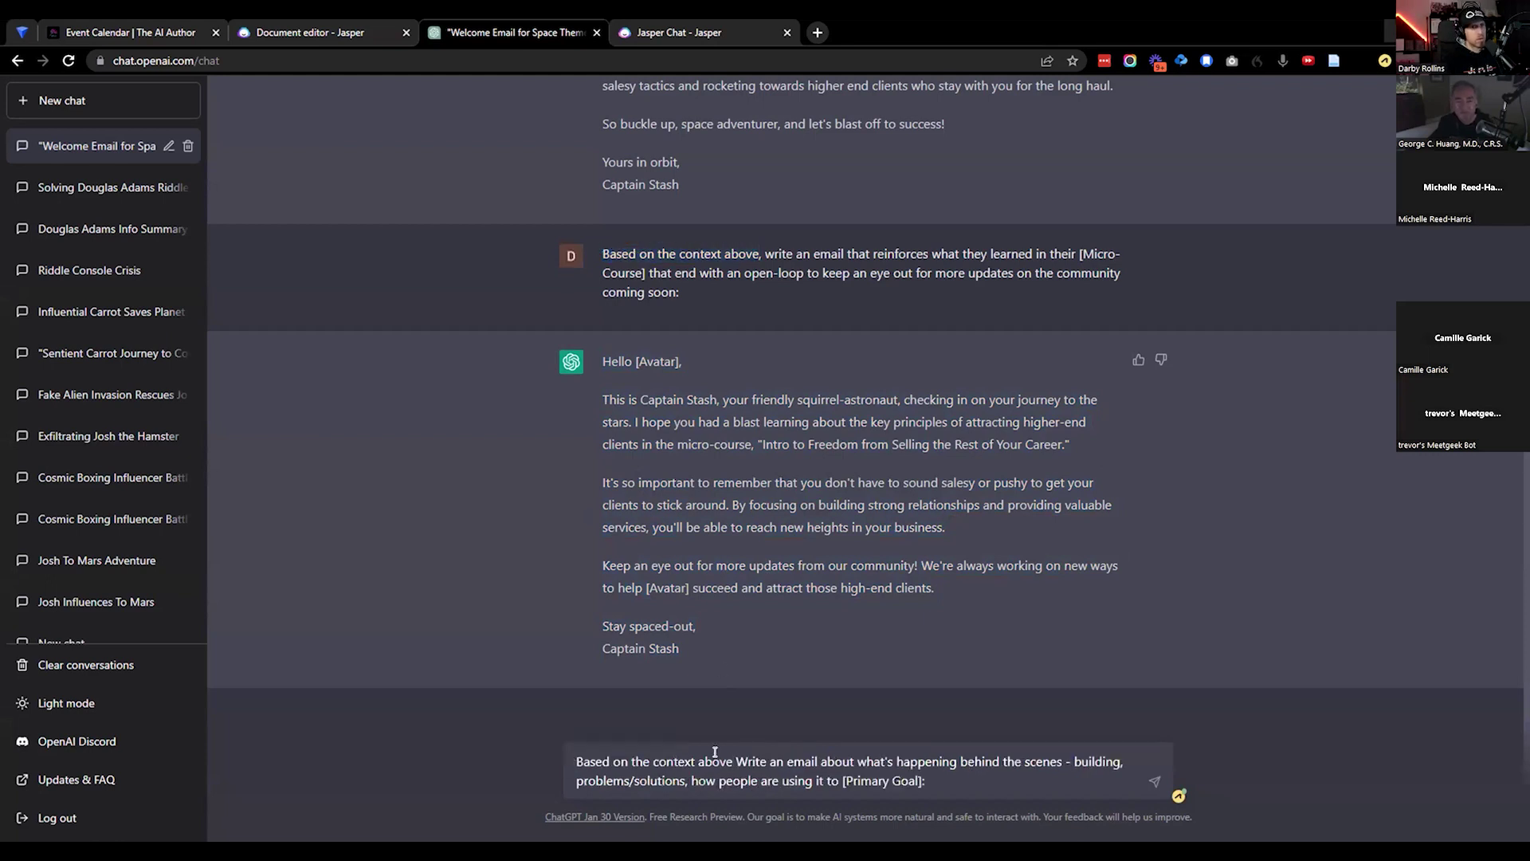
{"action": "type", "text": ","}
{"action": "key", "text": "BackSpace"}
{"action": "type", "text": "w"}
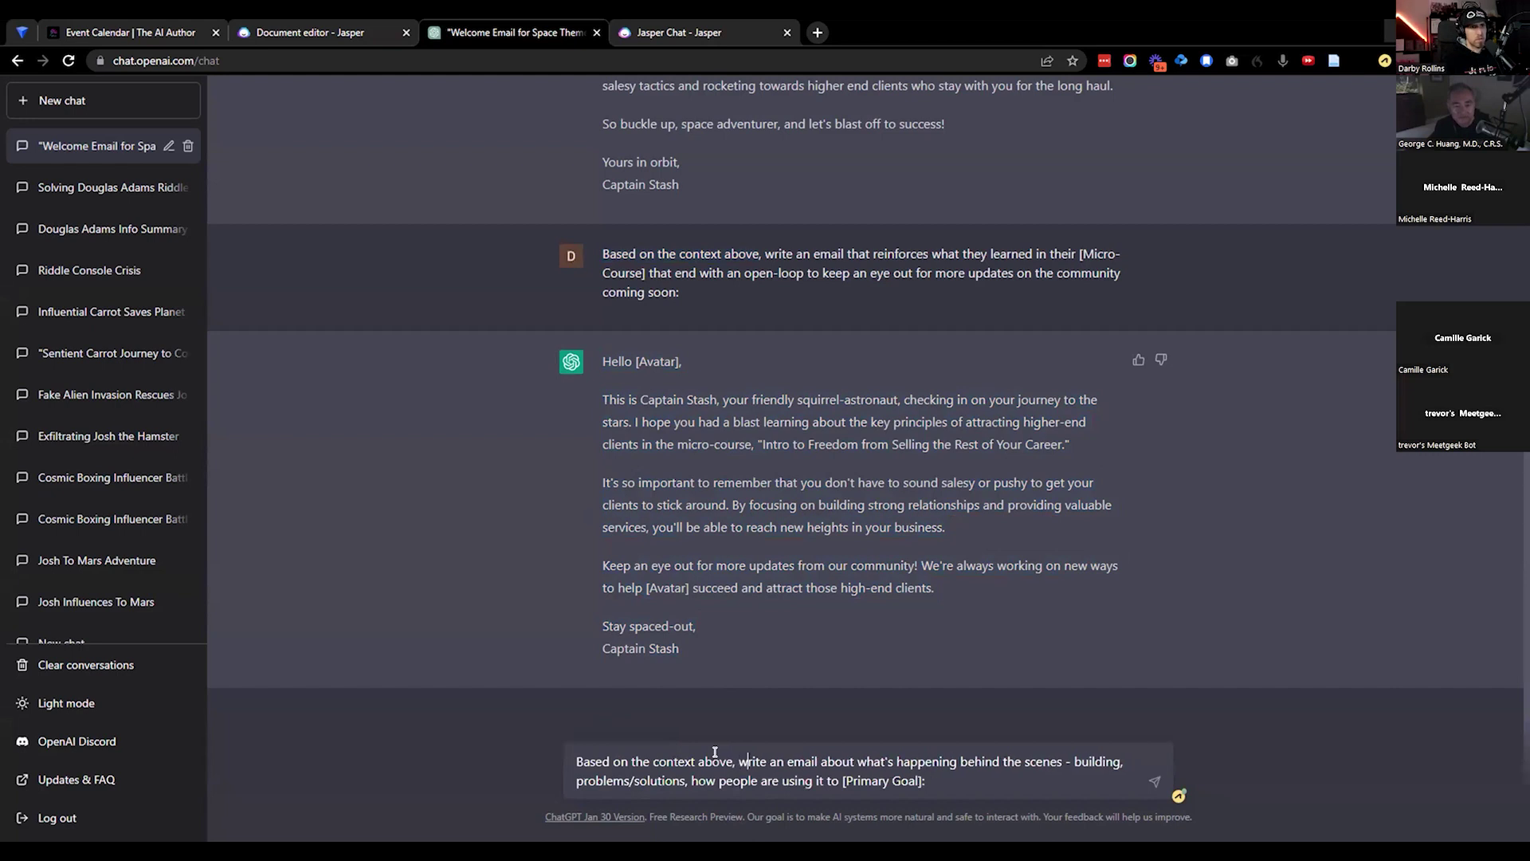
{"action": "key", "text": "Return"}
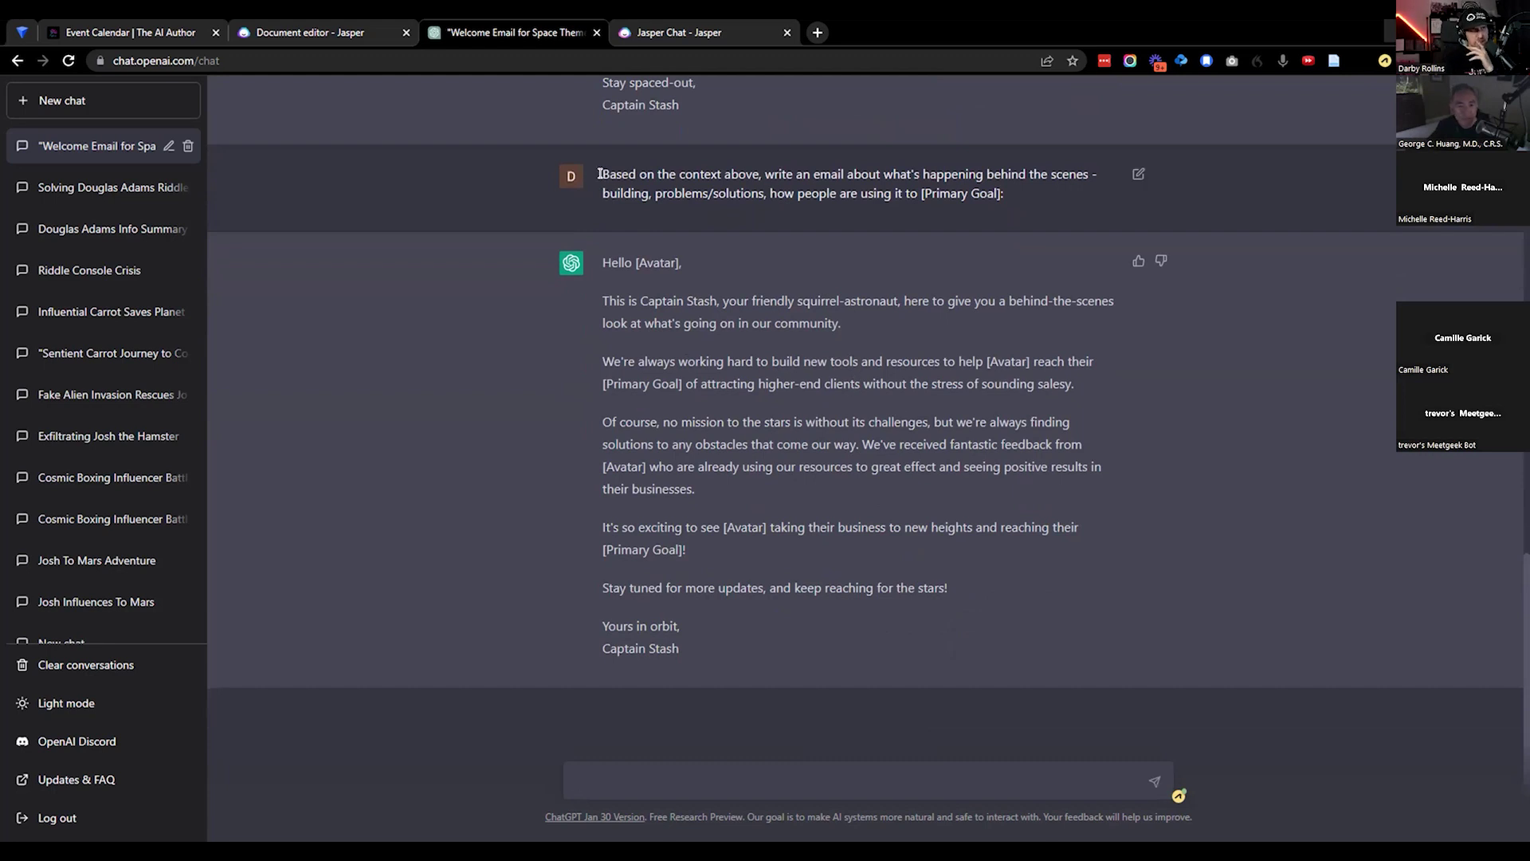
{"action": "left_click_drag", "start_coordinate": [603, 174], "coordinate": [1011, 212]}
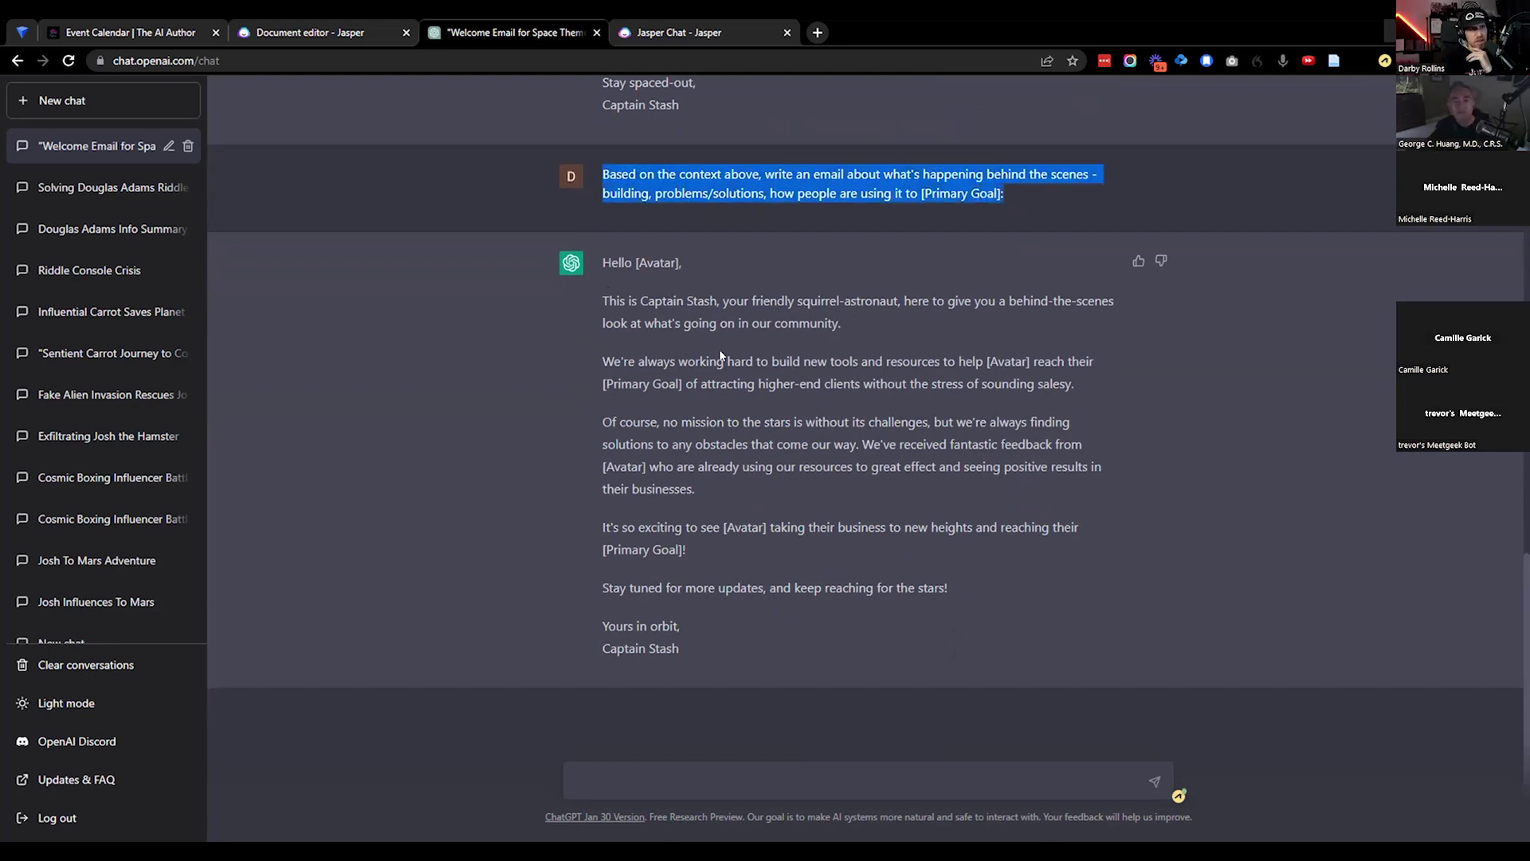
{"action": "left_click_drag", "start_coordinate": [1084, 383], "coordinate": [601, 363]}
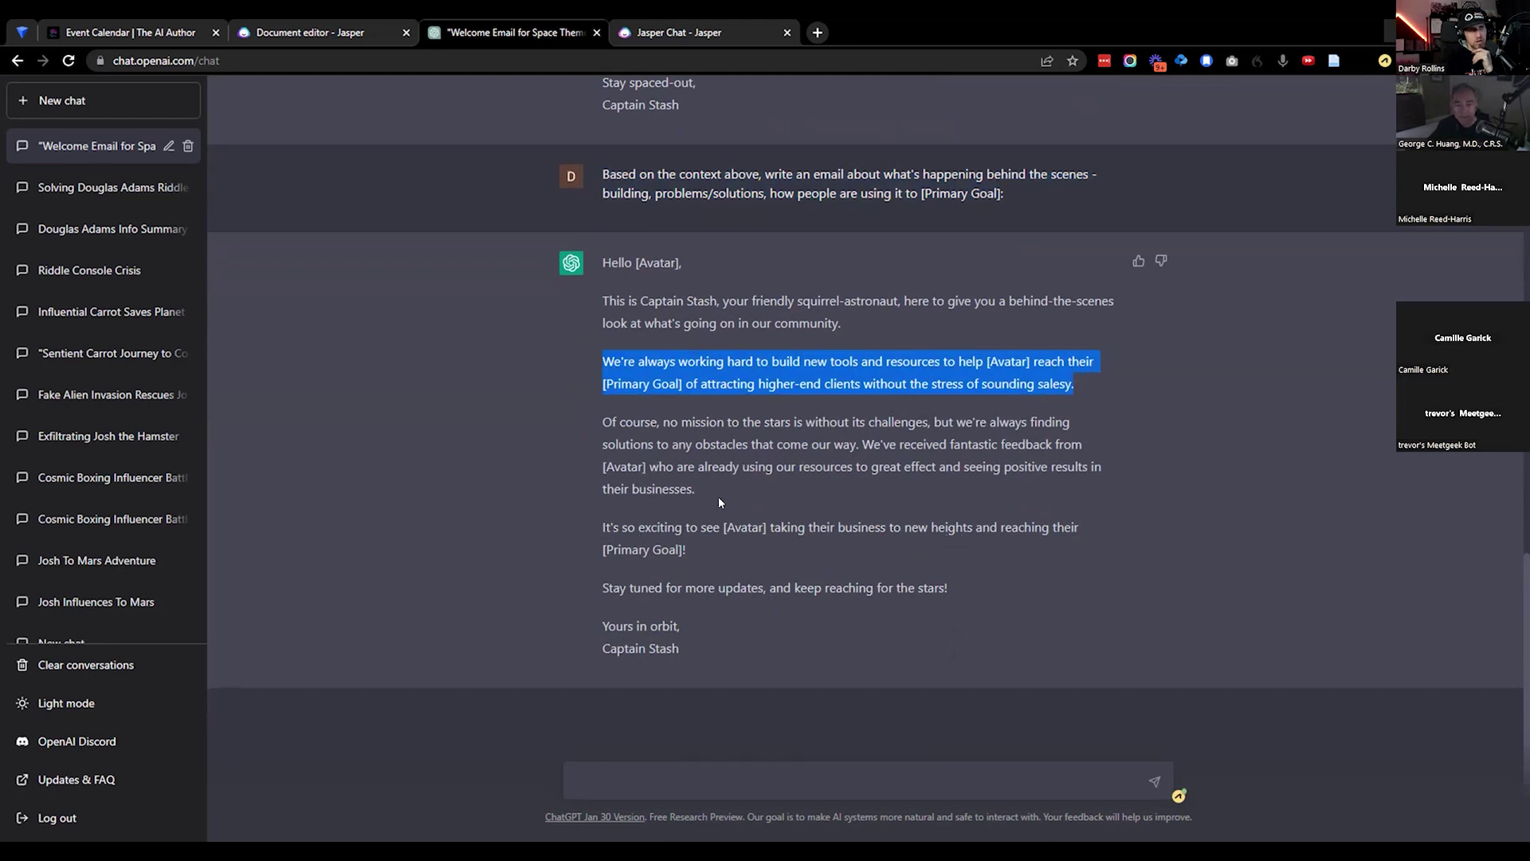
{"action": "left_click_drag", "start_coordinate": [1006, 194], "coordinate": [599, 170]}
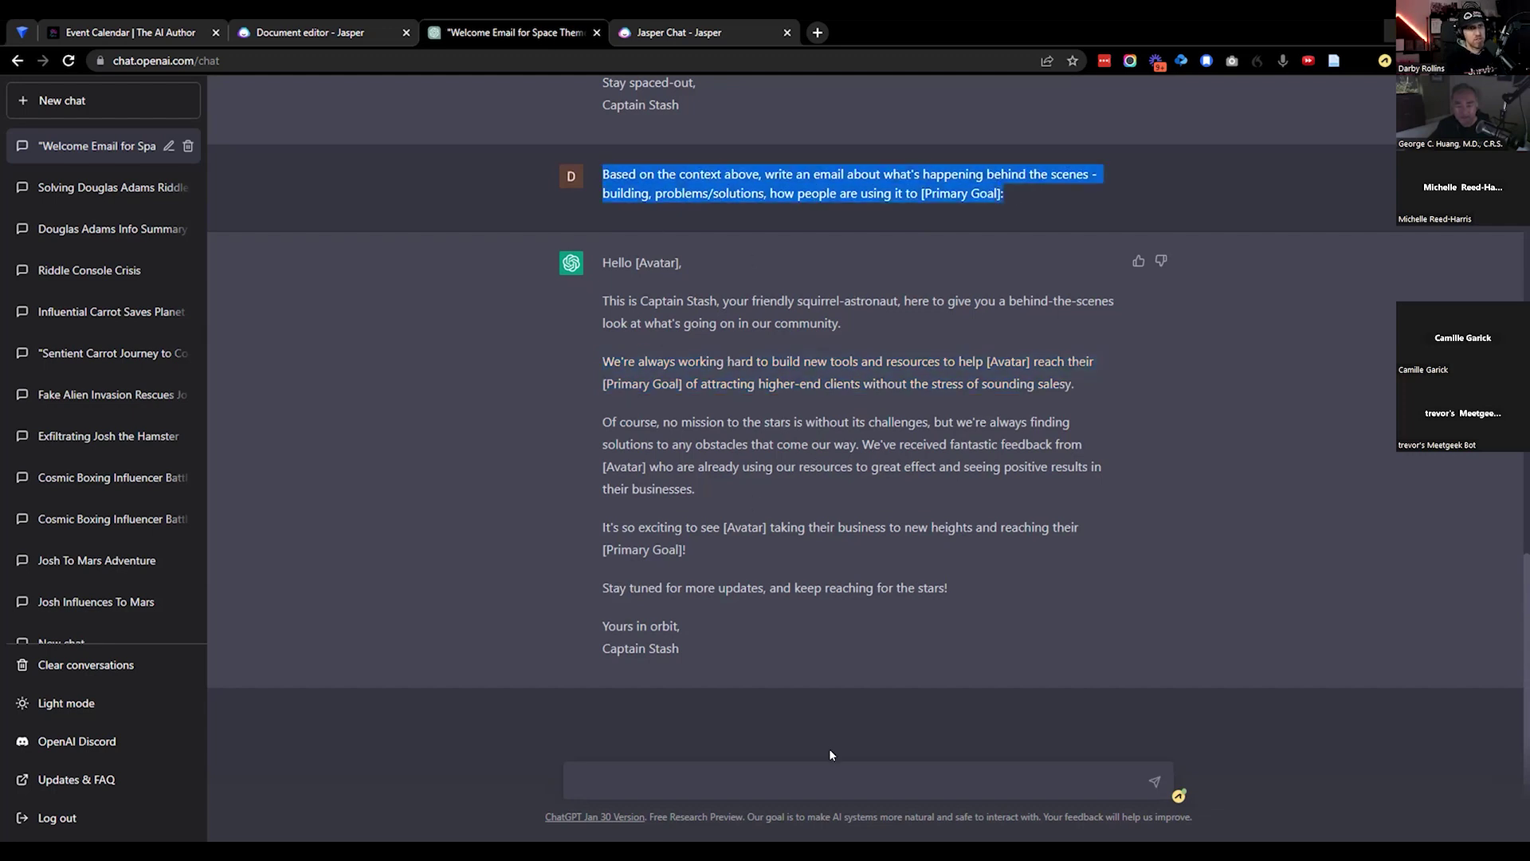
{"action": "left_click", "coordinate": [834, 778]}
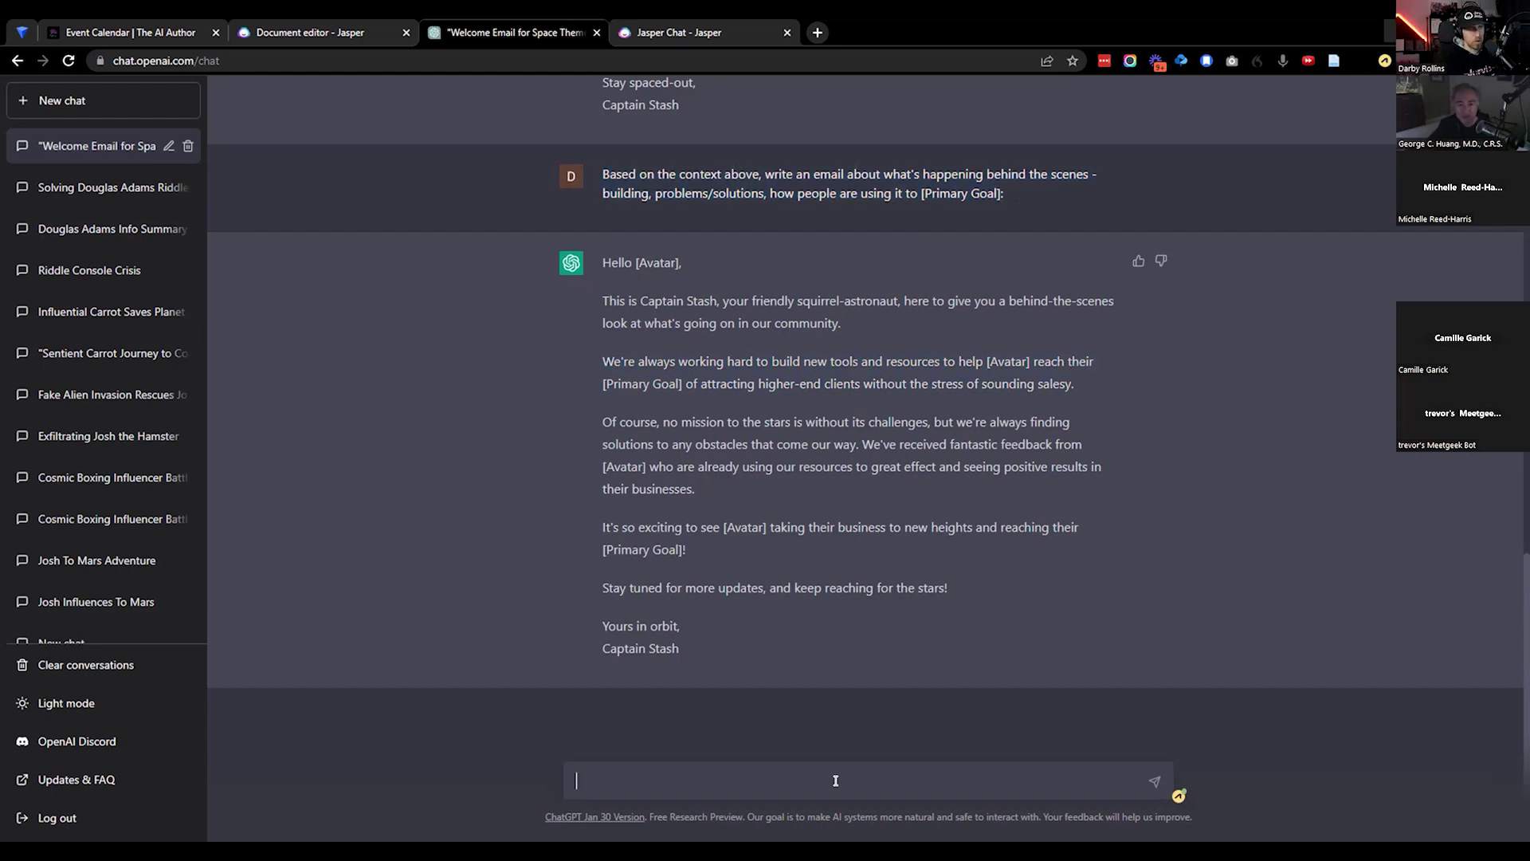
Step: Send 'Based on the last email, write 3 emails that discuss different things going on and being build inside the community'
{"action": "type", "text": "Based on the last"}
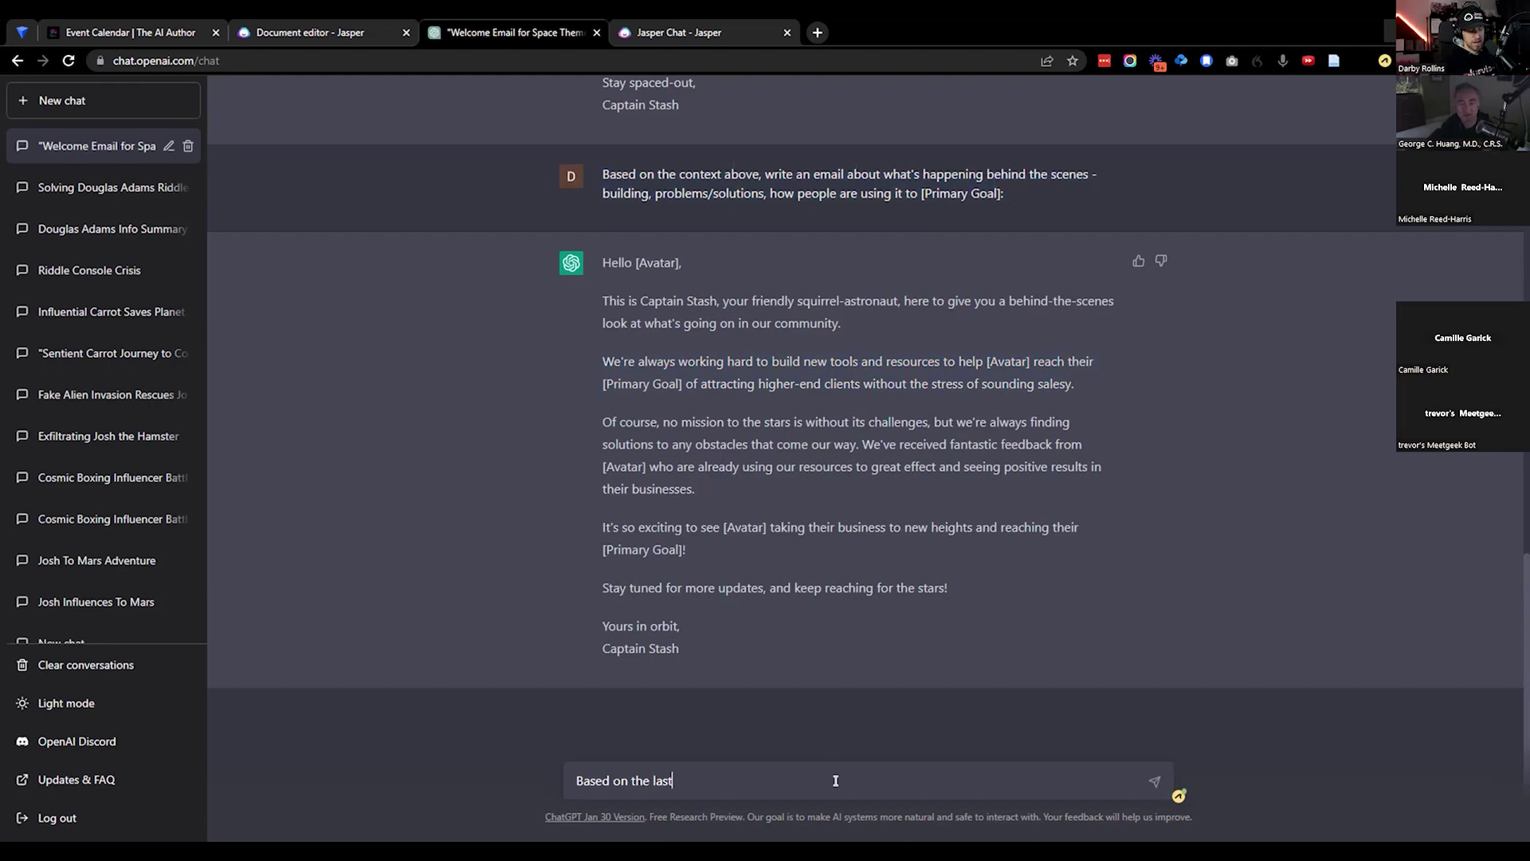
{"action": "type", "text": " email, write 2"}
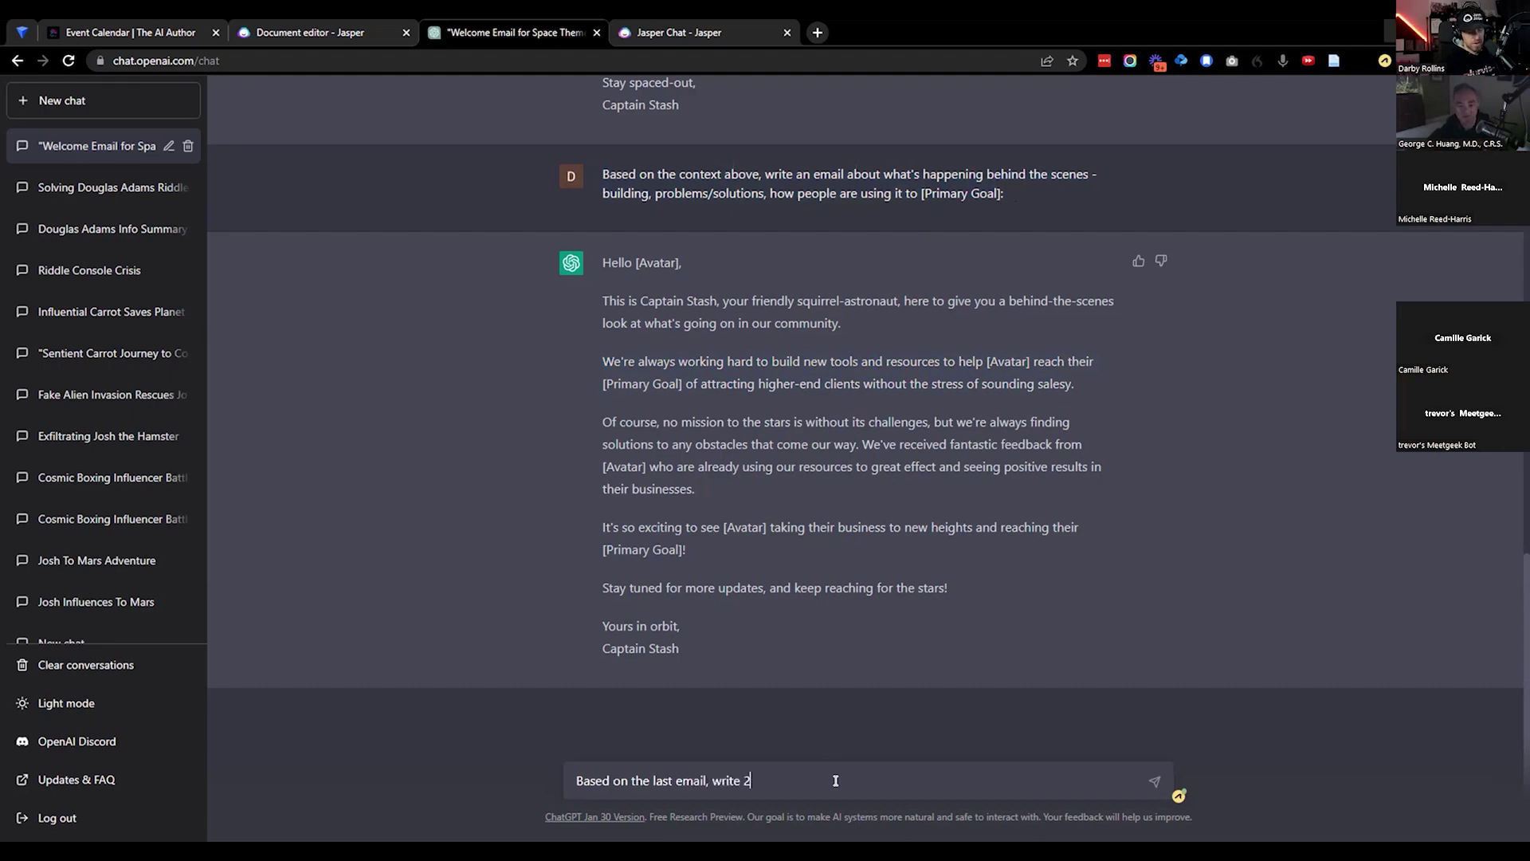
{"action": "key", "text": "BackSpace"}
{"action": "type", "text": "3 emails that "}
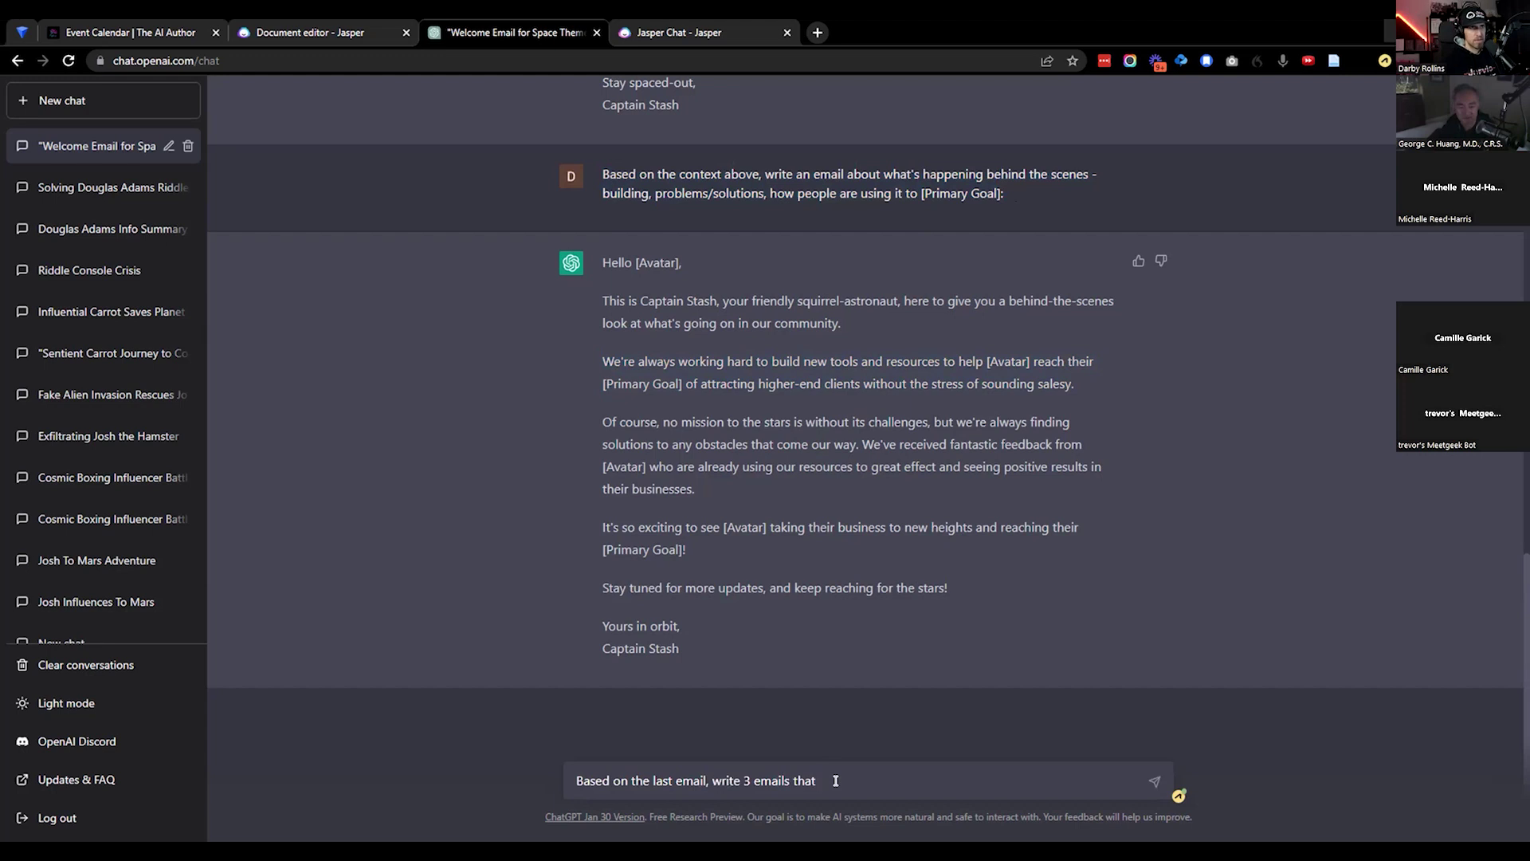
{"action": "type", "text": "dis"}
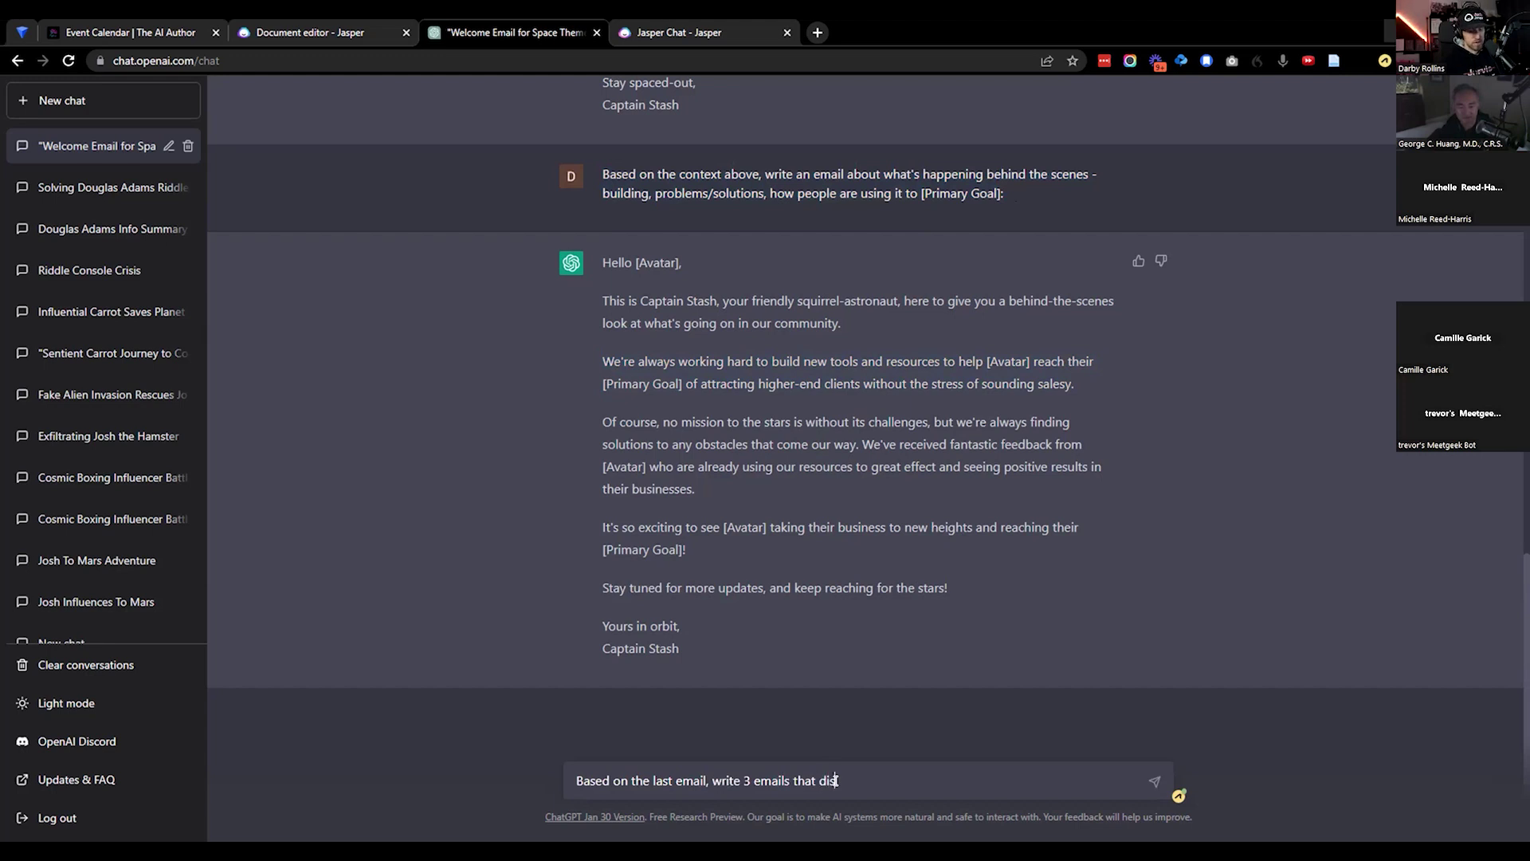
{"action": "type", "text": "cuss different t"}
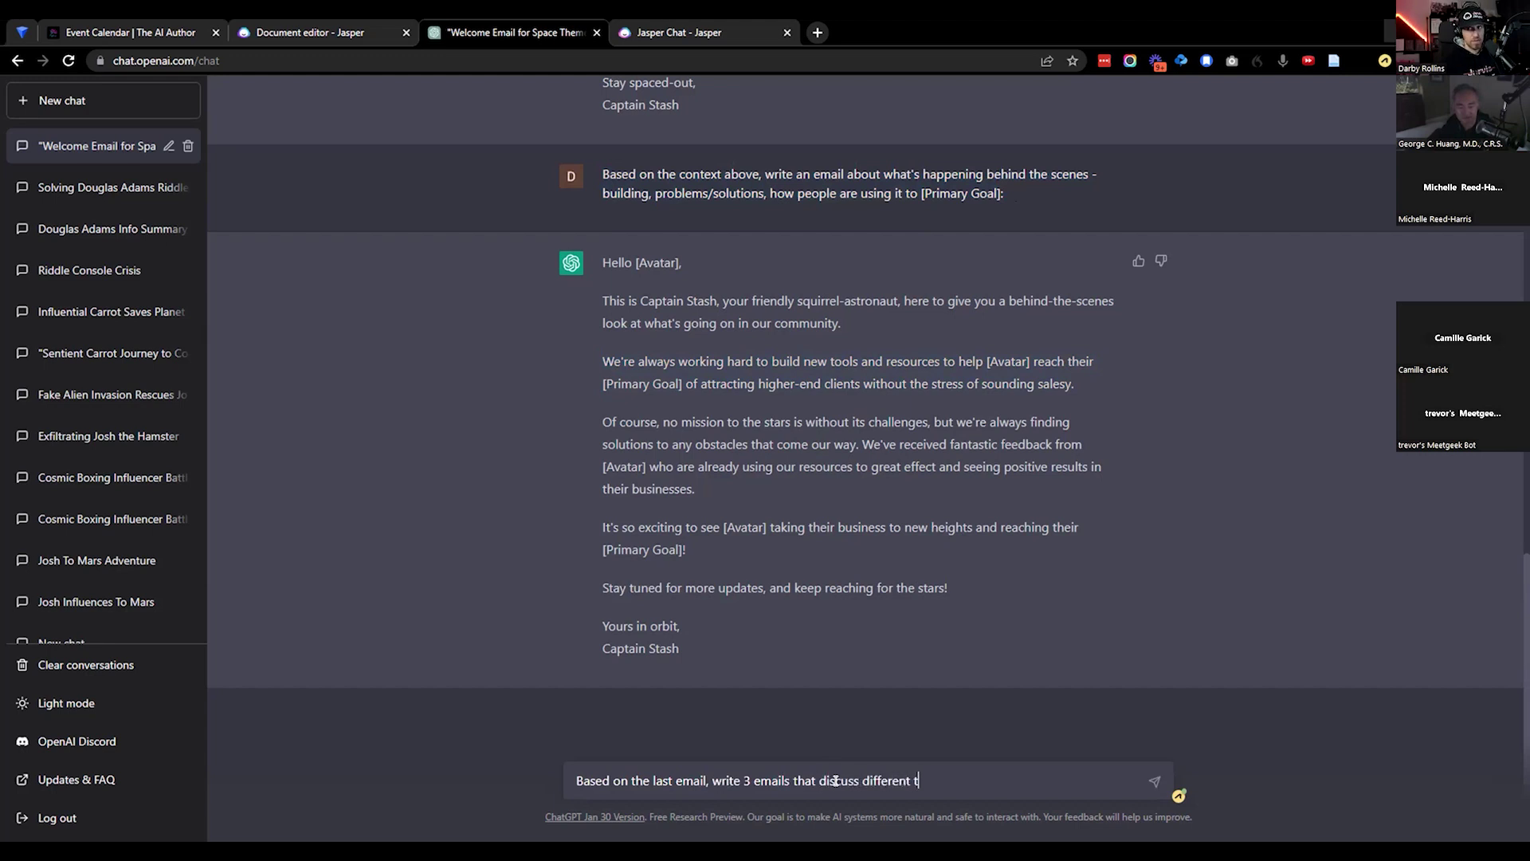
{"action": "type", "text": "hings going on and b"}
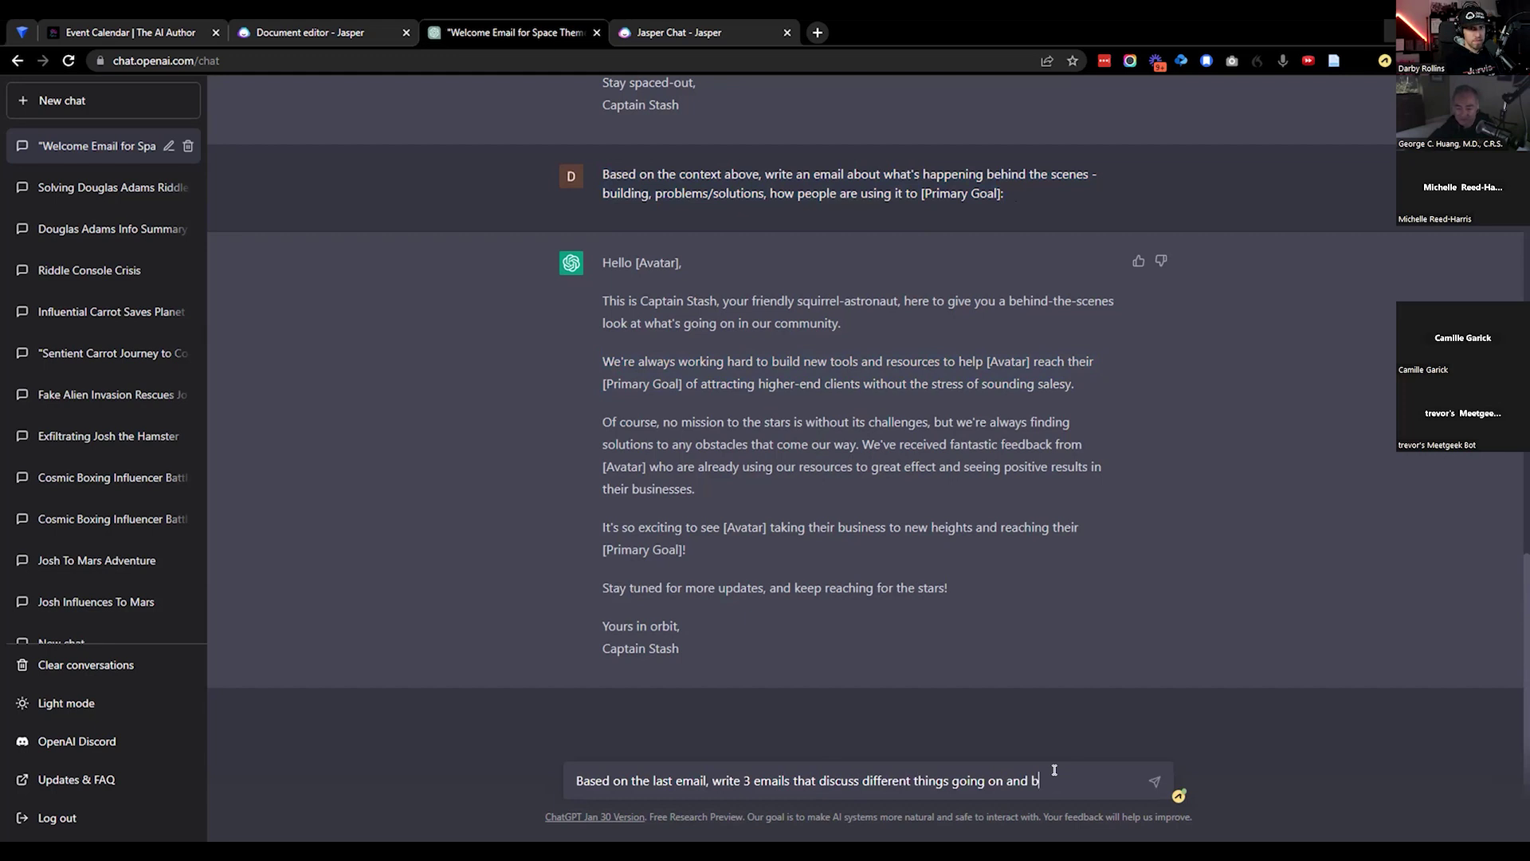
{"action": "type", "text": "eing build"}
{"action": "type", "text": " inside the community"}
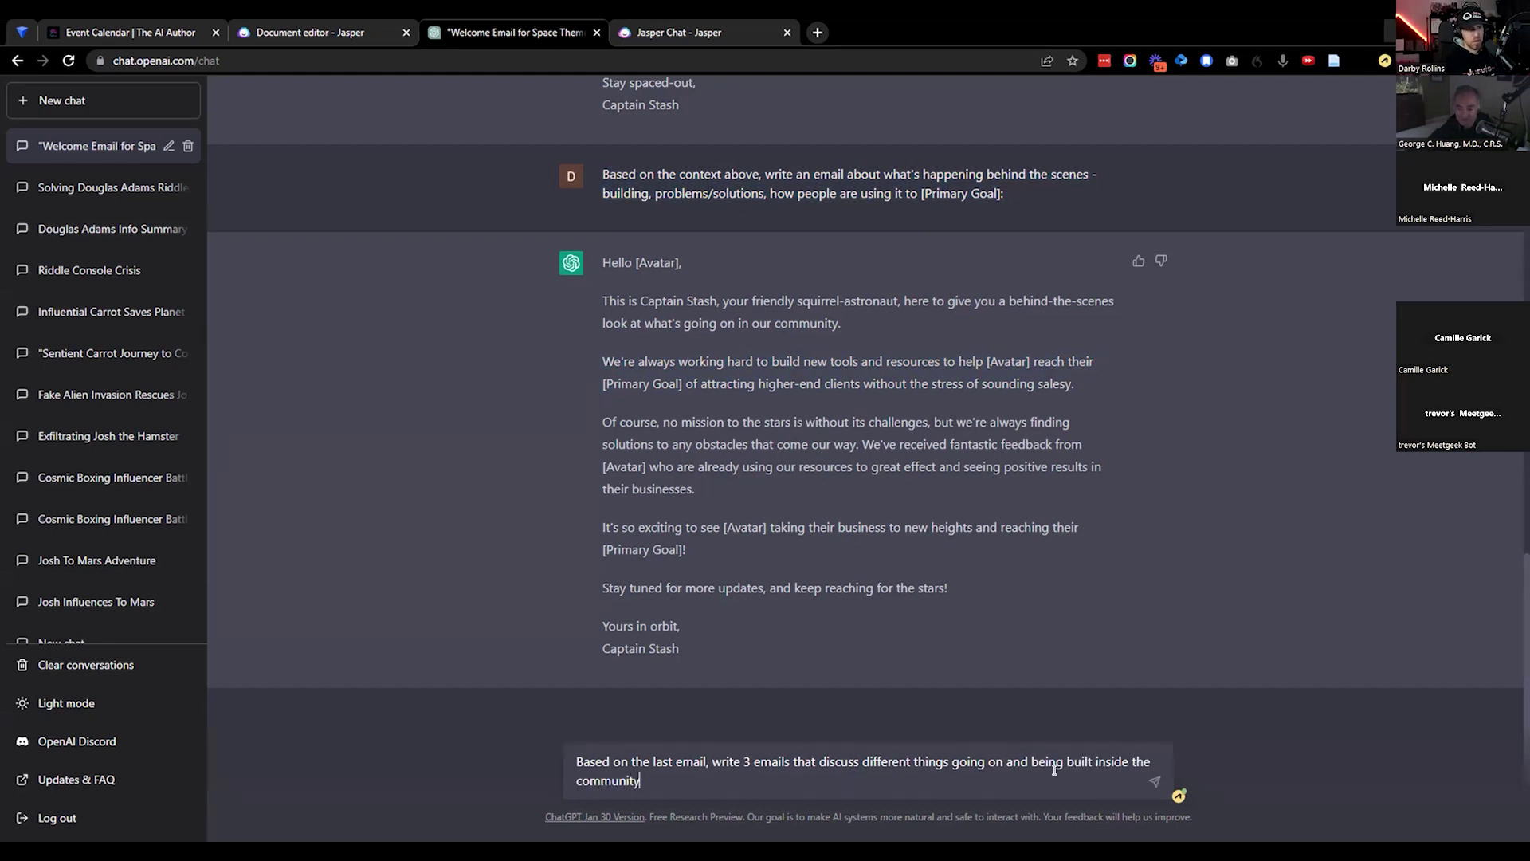
{"action": "key", "text": "Return"}
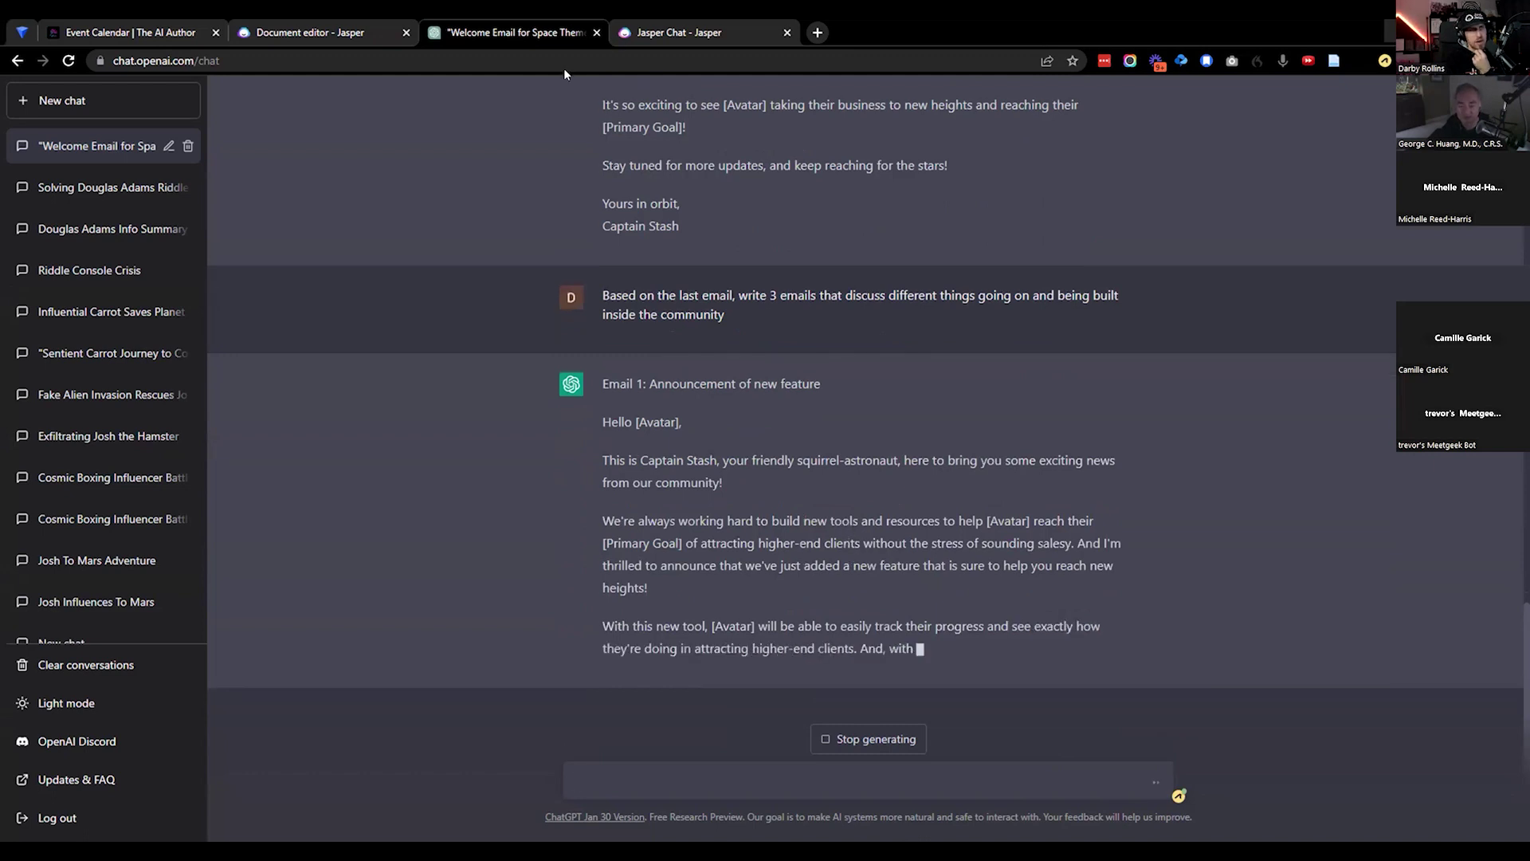
{"action": "left_click", "coordinate": [360, 34]}
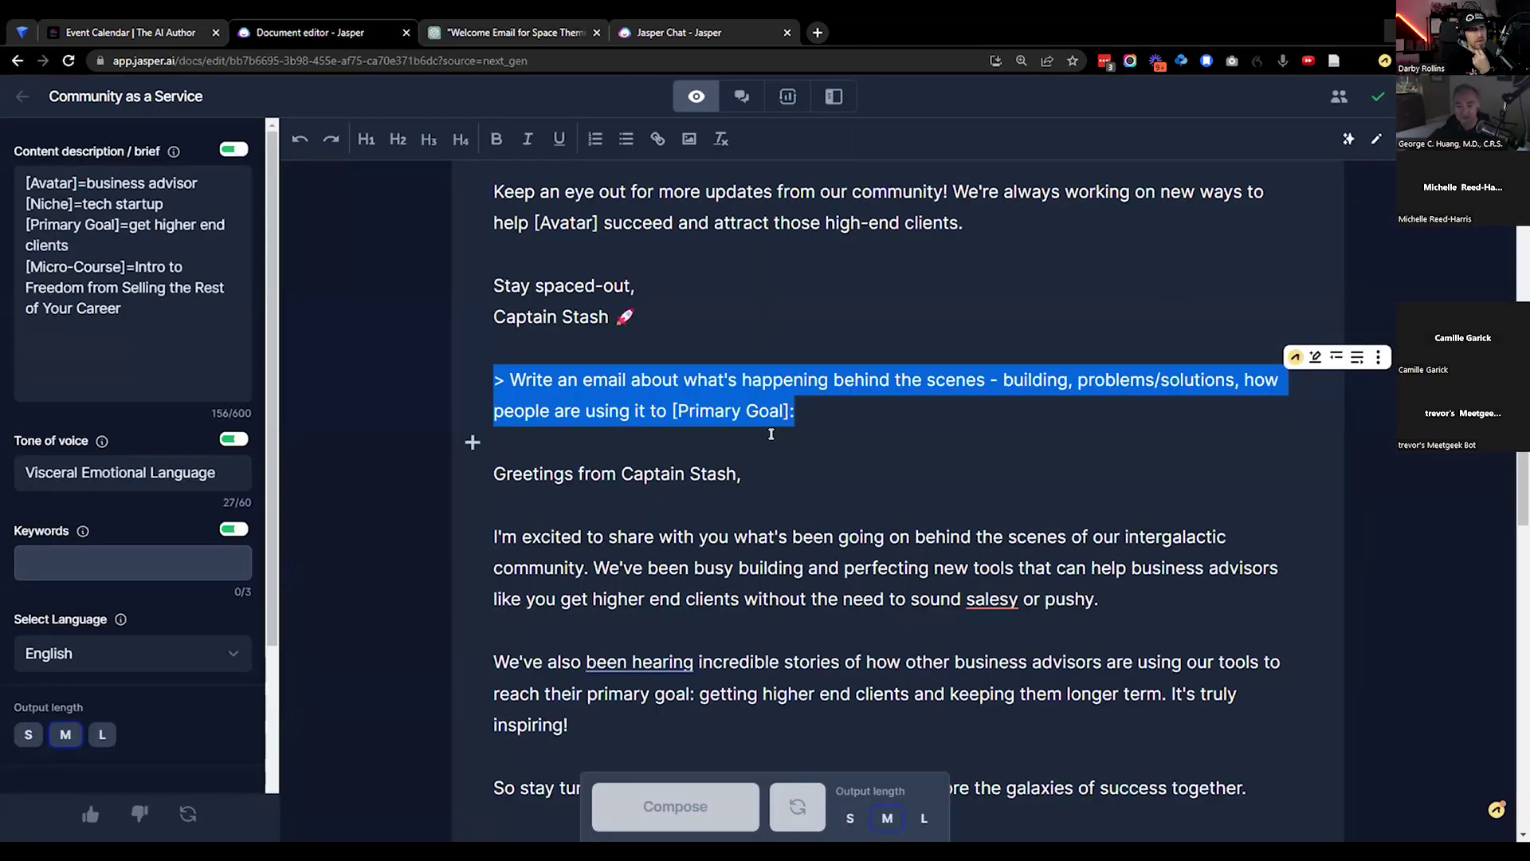
{"action": "left_click", "coordinate": [514, 33]}
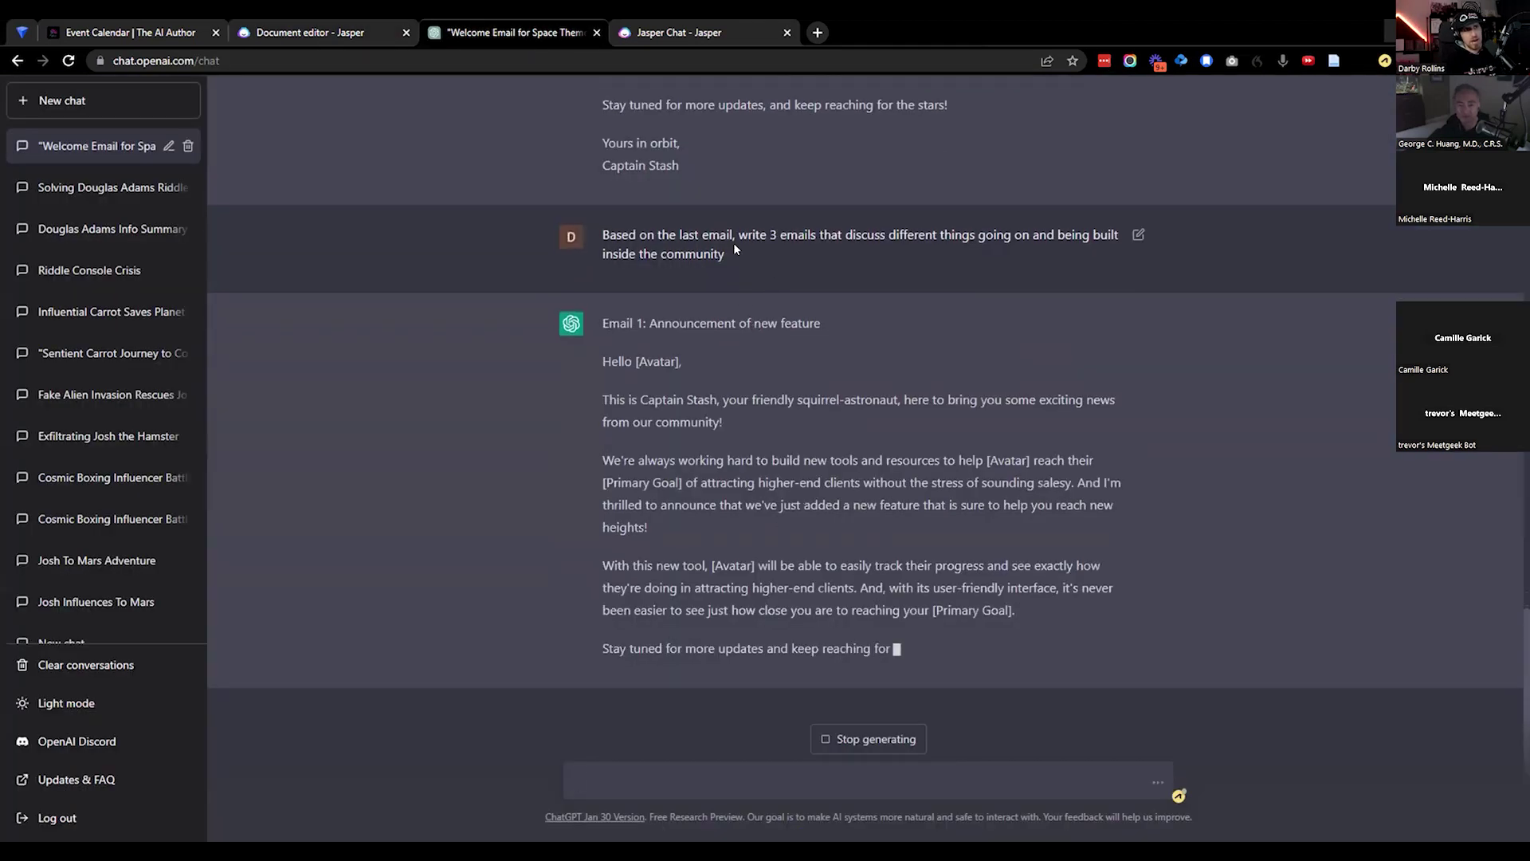
{"action": "left_click_drag", "start_coordinate": [734, 249], "coordinate": [600, 227]}
{"action": "key", "text": "ctrl+shift+Tab"}
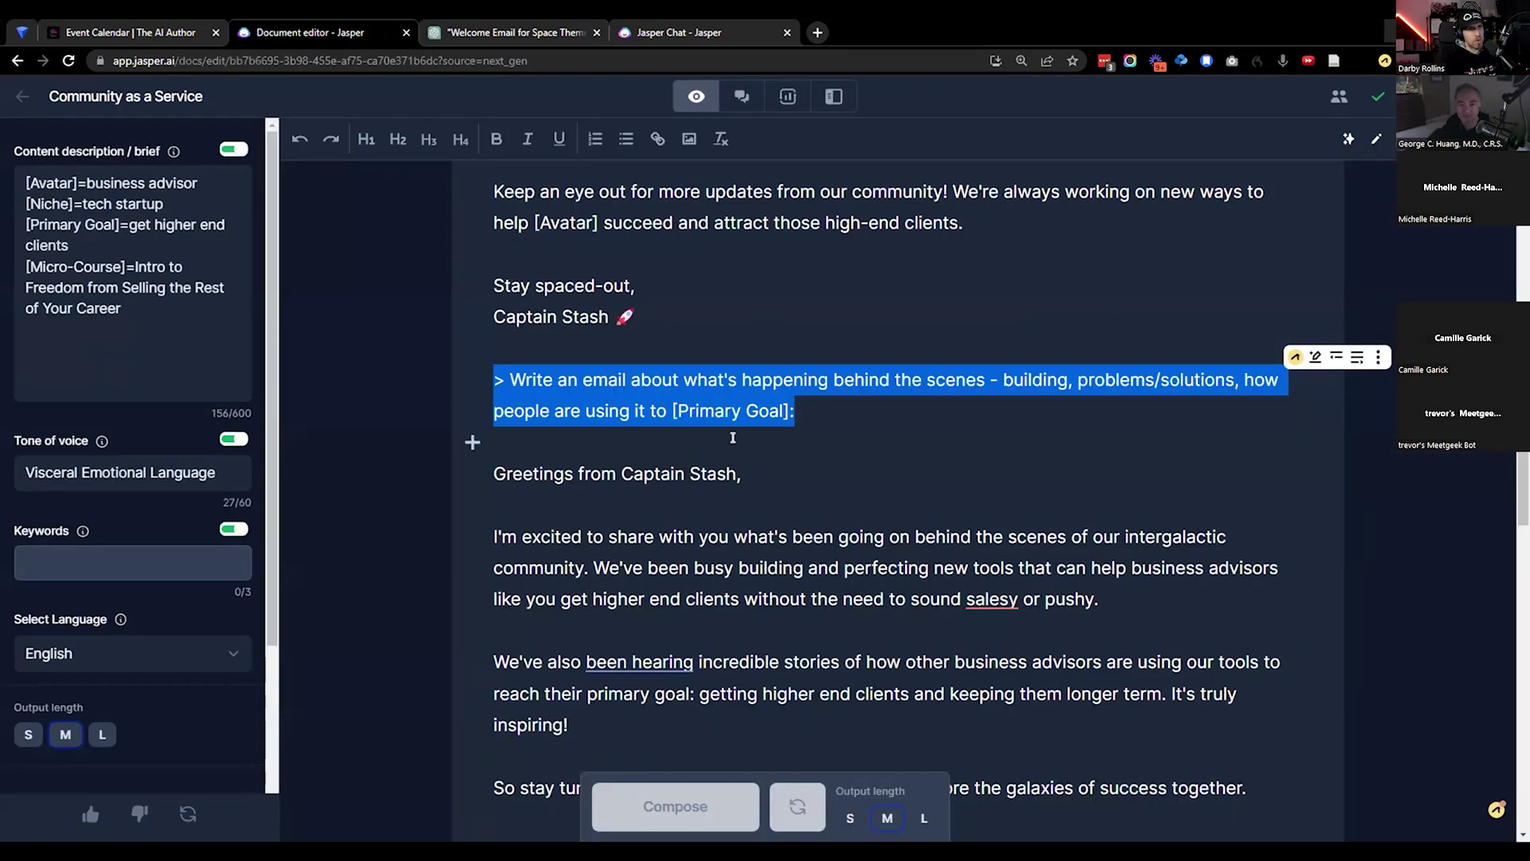
{"action": "scroll", "coordinate": [734, 438], "scroll_direction": "down", "scroll_amount": 9}
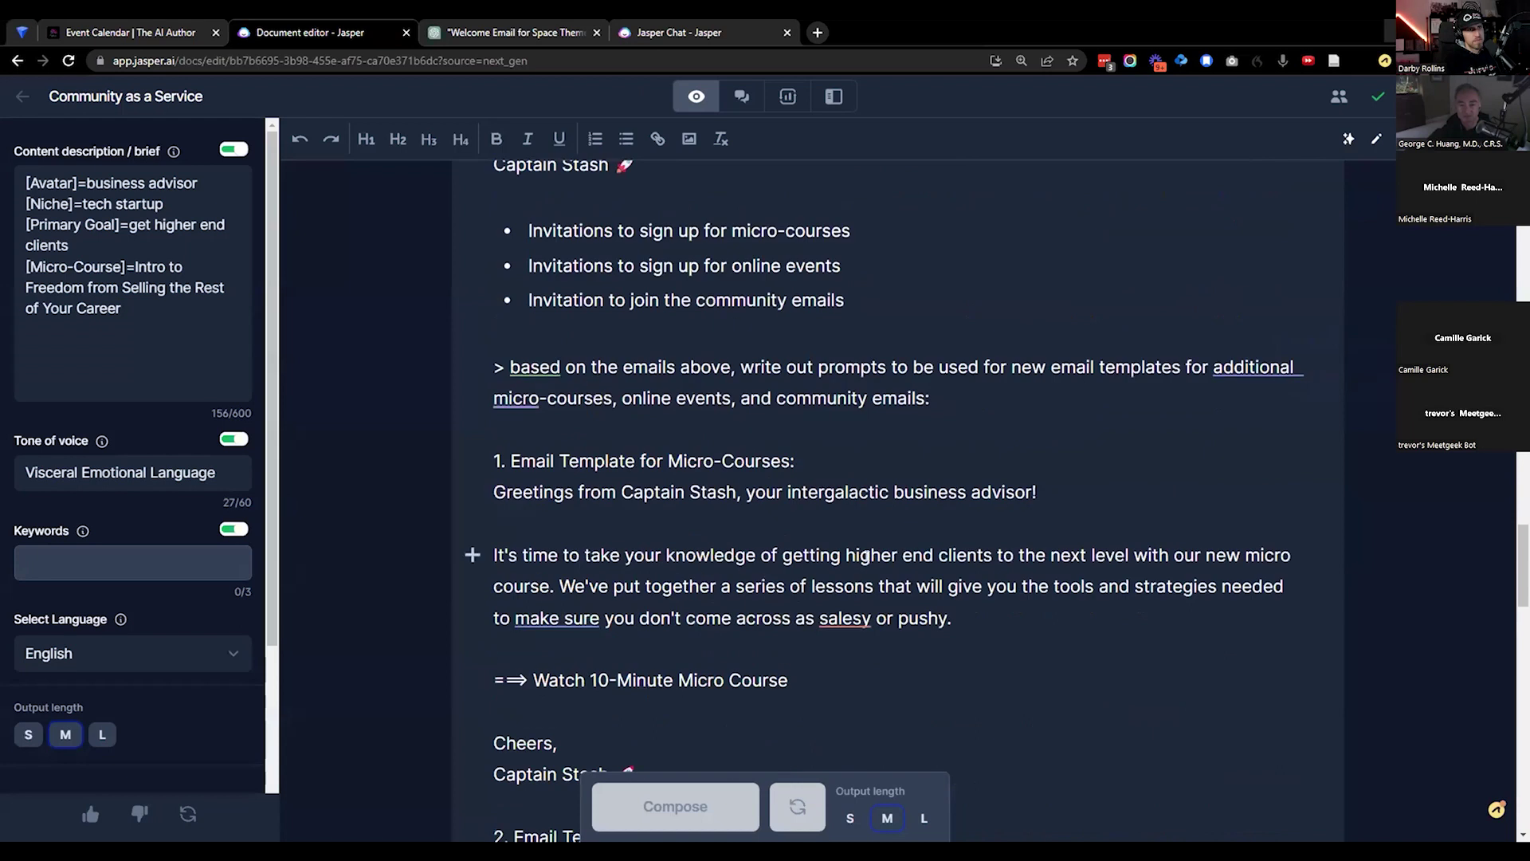
{"action": "scroll", "coordinate": [904, 636], "scroll_direction": "down", "scroll_amount": 2}
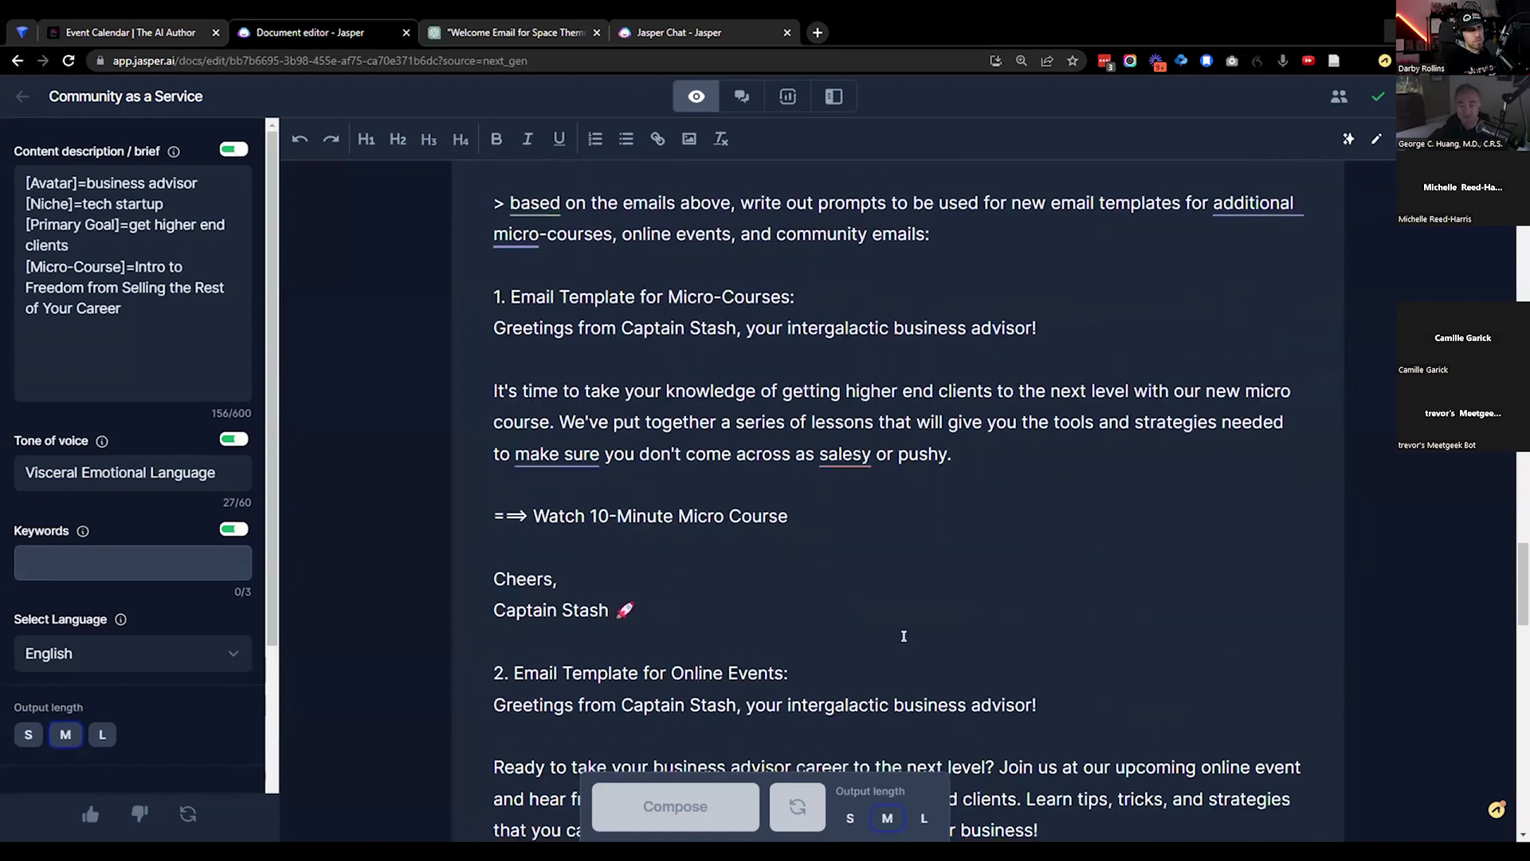
{"action": "scroll", "coordinate": [904, 636], "scroll_direction": "down", "scroll_amount": 1}
{"action": "left_click", "coordinate": [555, 32]}
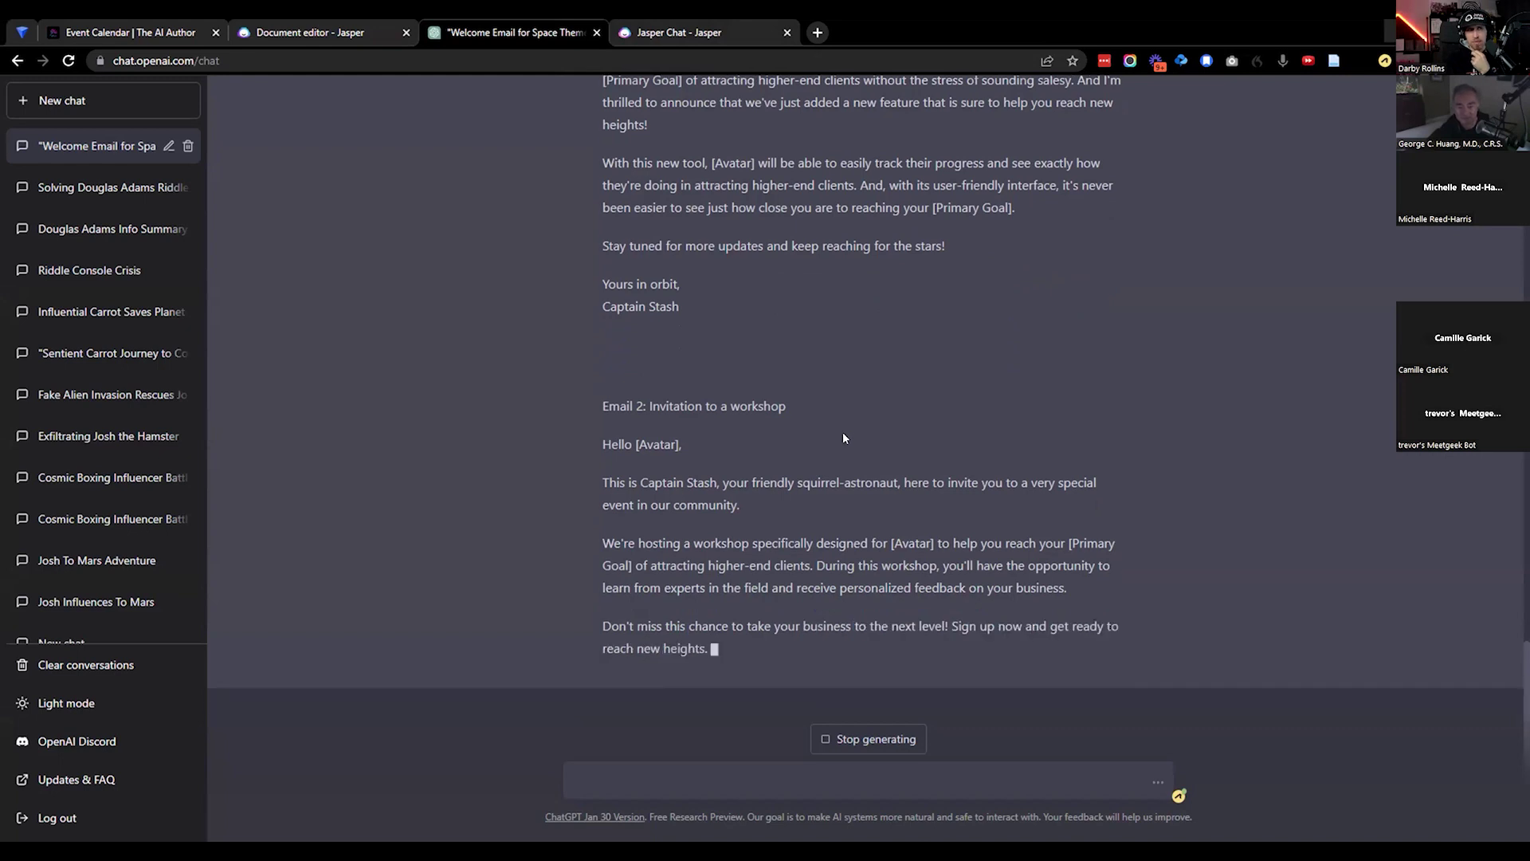
Step: Copy the request plus all three emails, through 'Email 3: Launch of a new resource'
{"action": "scroll", "coordinate": [744, 376], "scroll_direction": "up", "scroll_amount": 5}
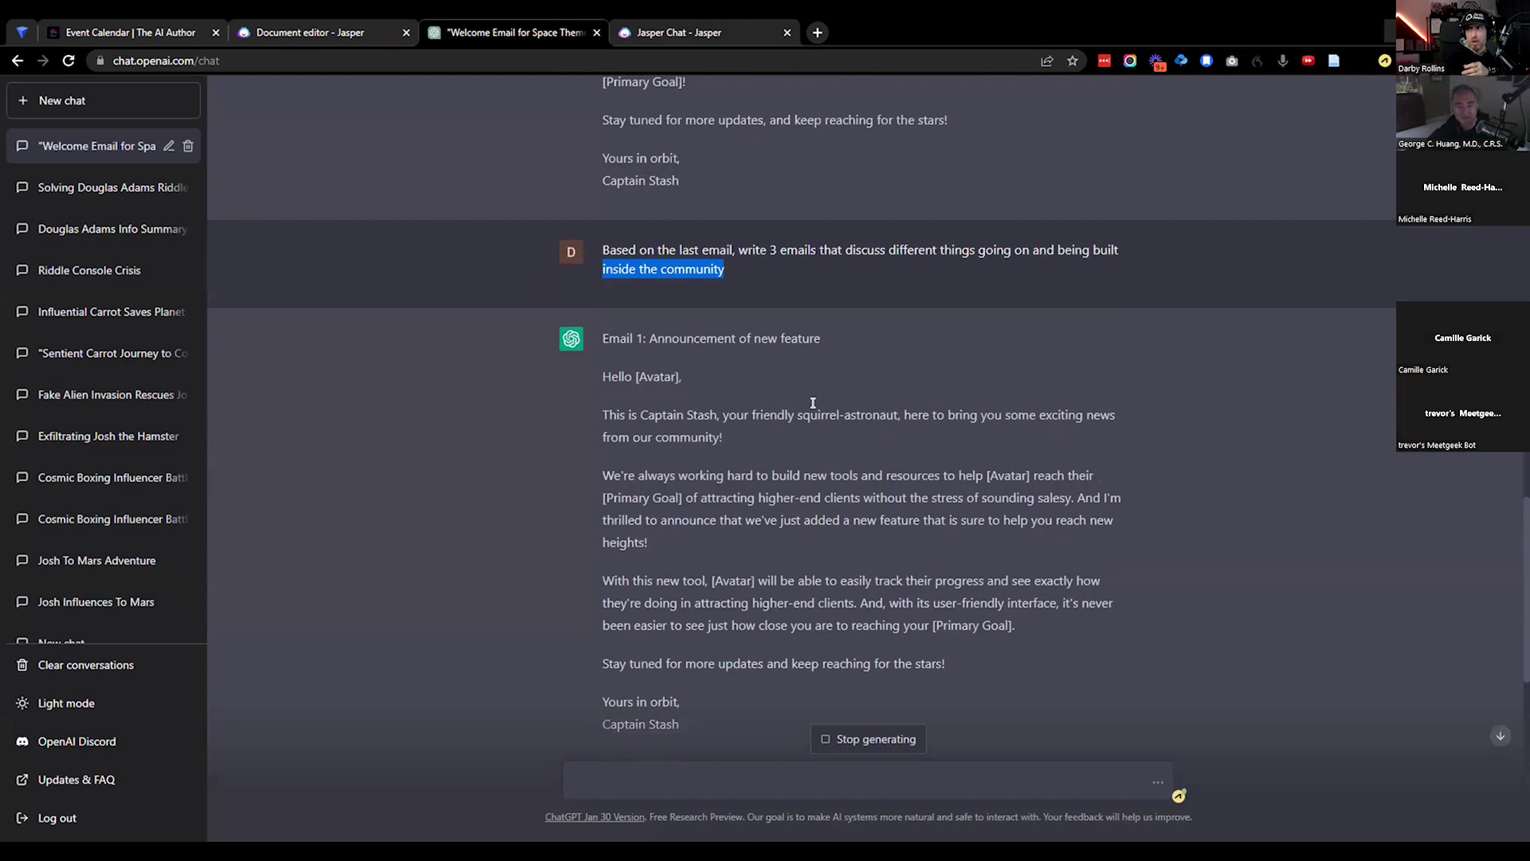
{"action": "scroll", "coordinate": [802, 425], "scroll_direction": "down", "scroll_amount": 1}
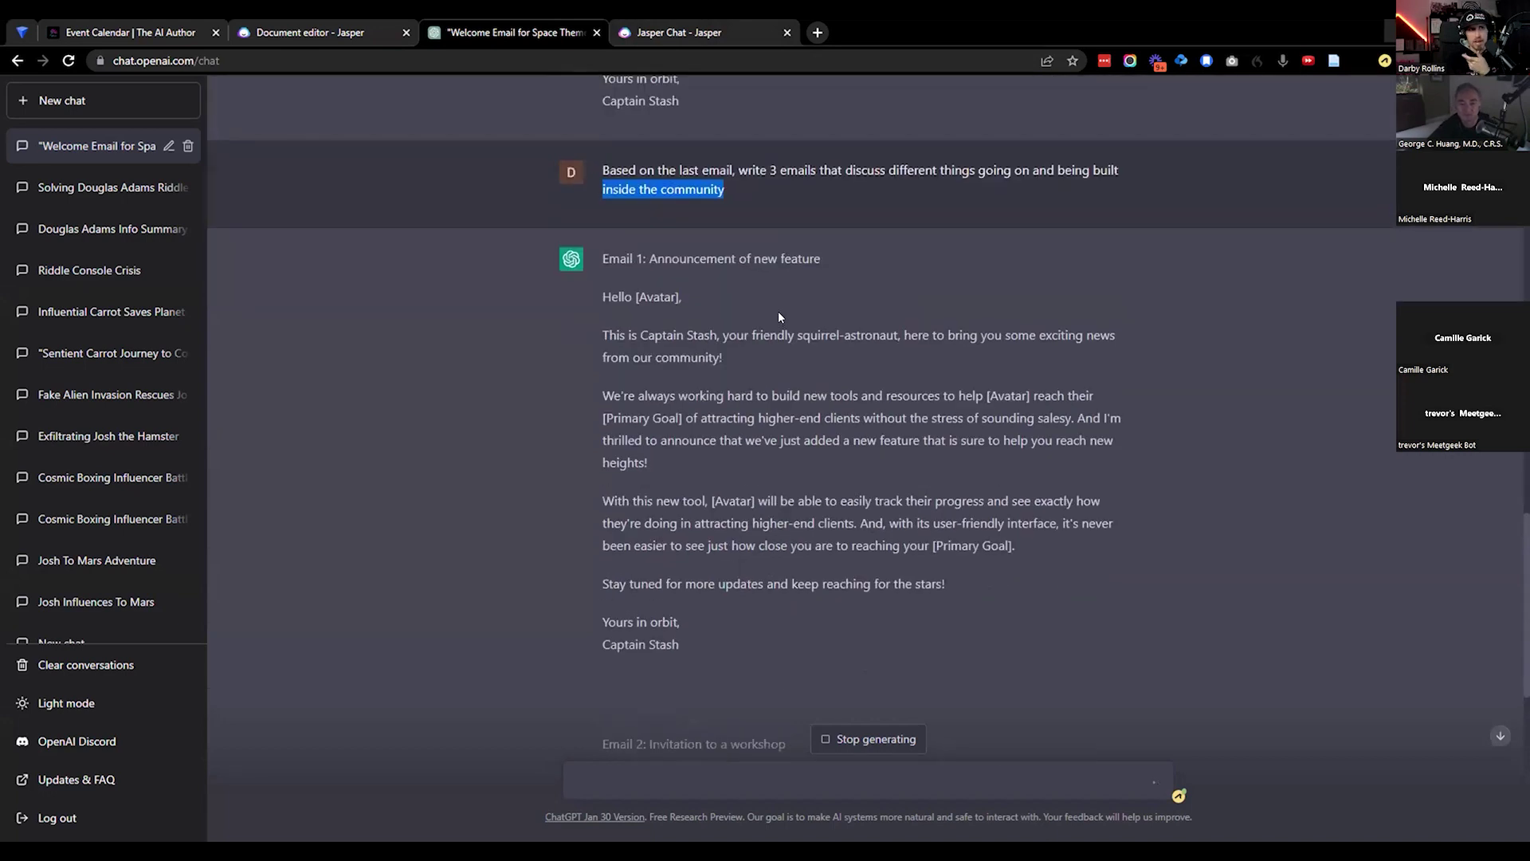
{"action": "scroll", "coordinate": [779, 317], "scroll_direction": "down", "scroll_amount": 2}
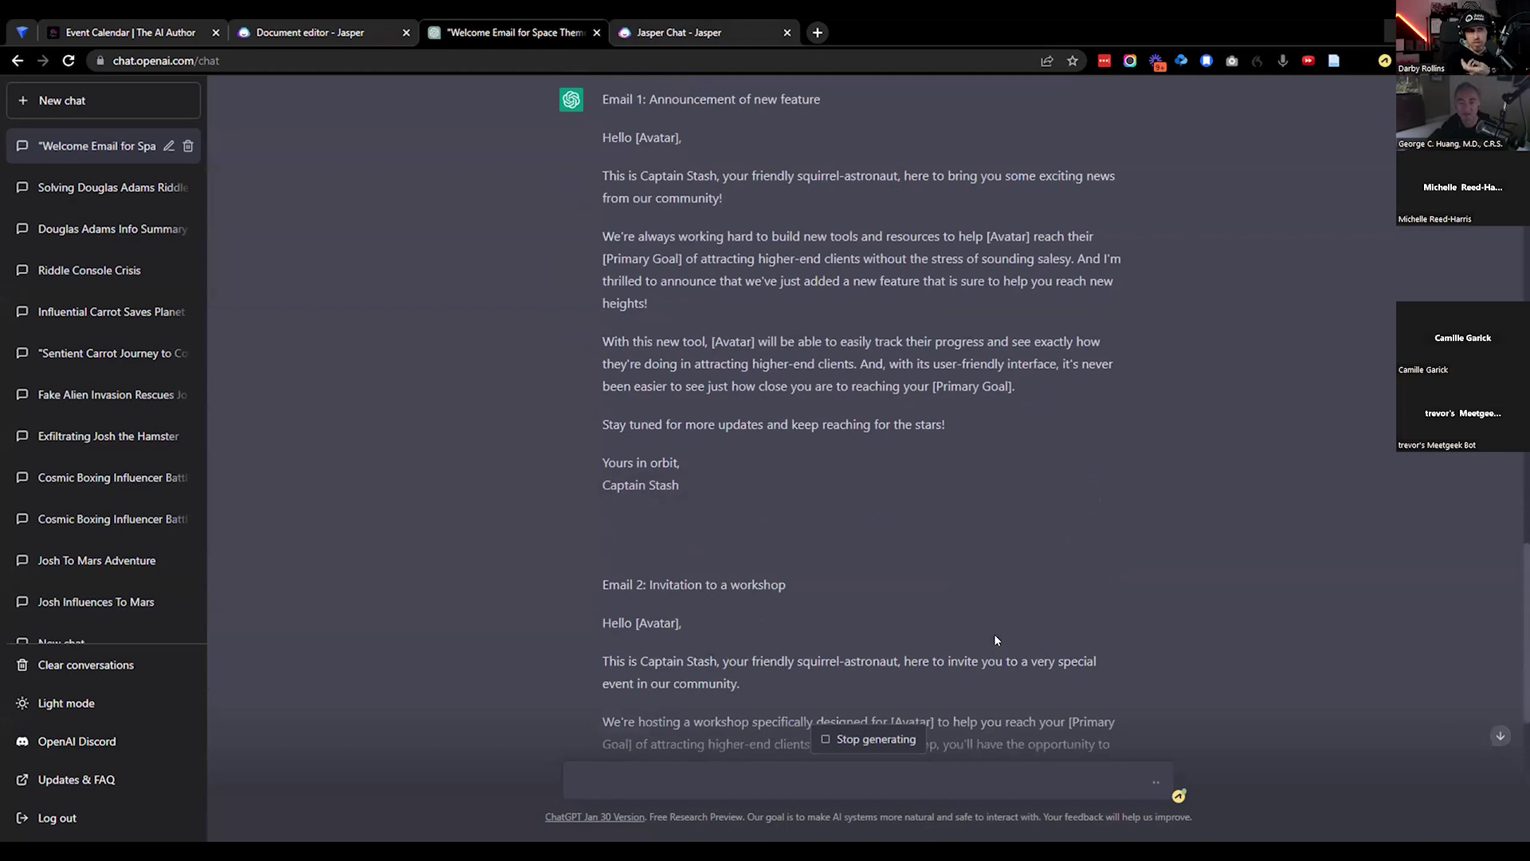
{"action": "scroll", "coordinate": [994, 629], "scroll_direction": "down", "scroll_amount": 3}
{"action": "scroll", "coordinate": [1000, 627], "scroll_direction": "down", "scroll_amount": 2}
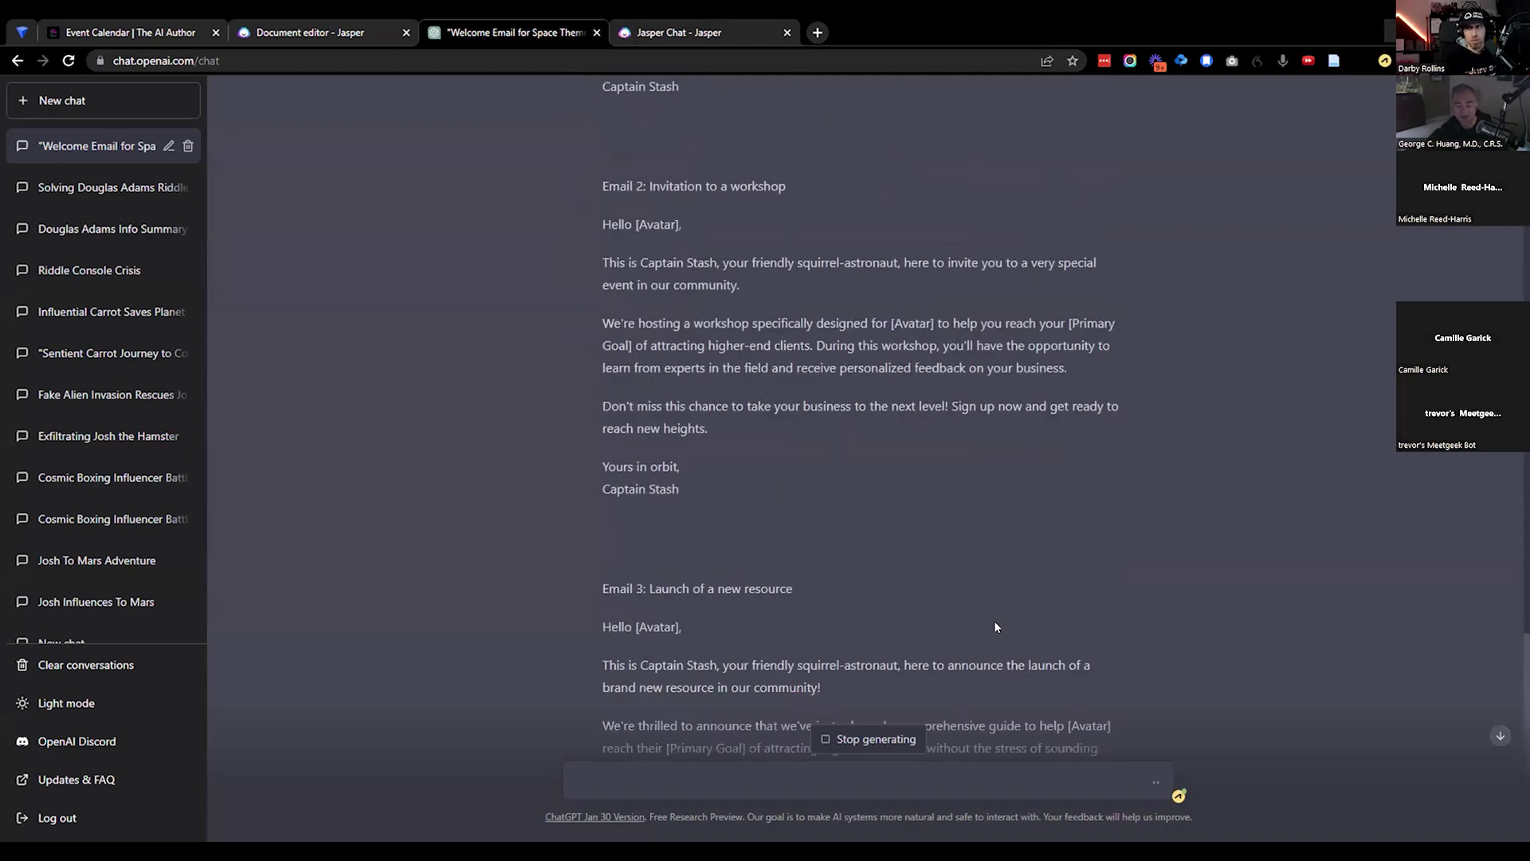
{"action": "scroll", "coordinate": [988, 609], "scroll_direction": "down", "scroll_amount": 2}
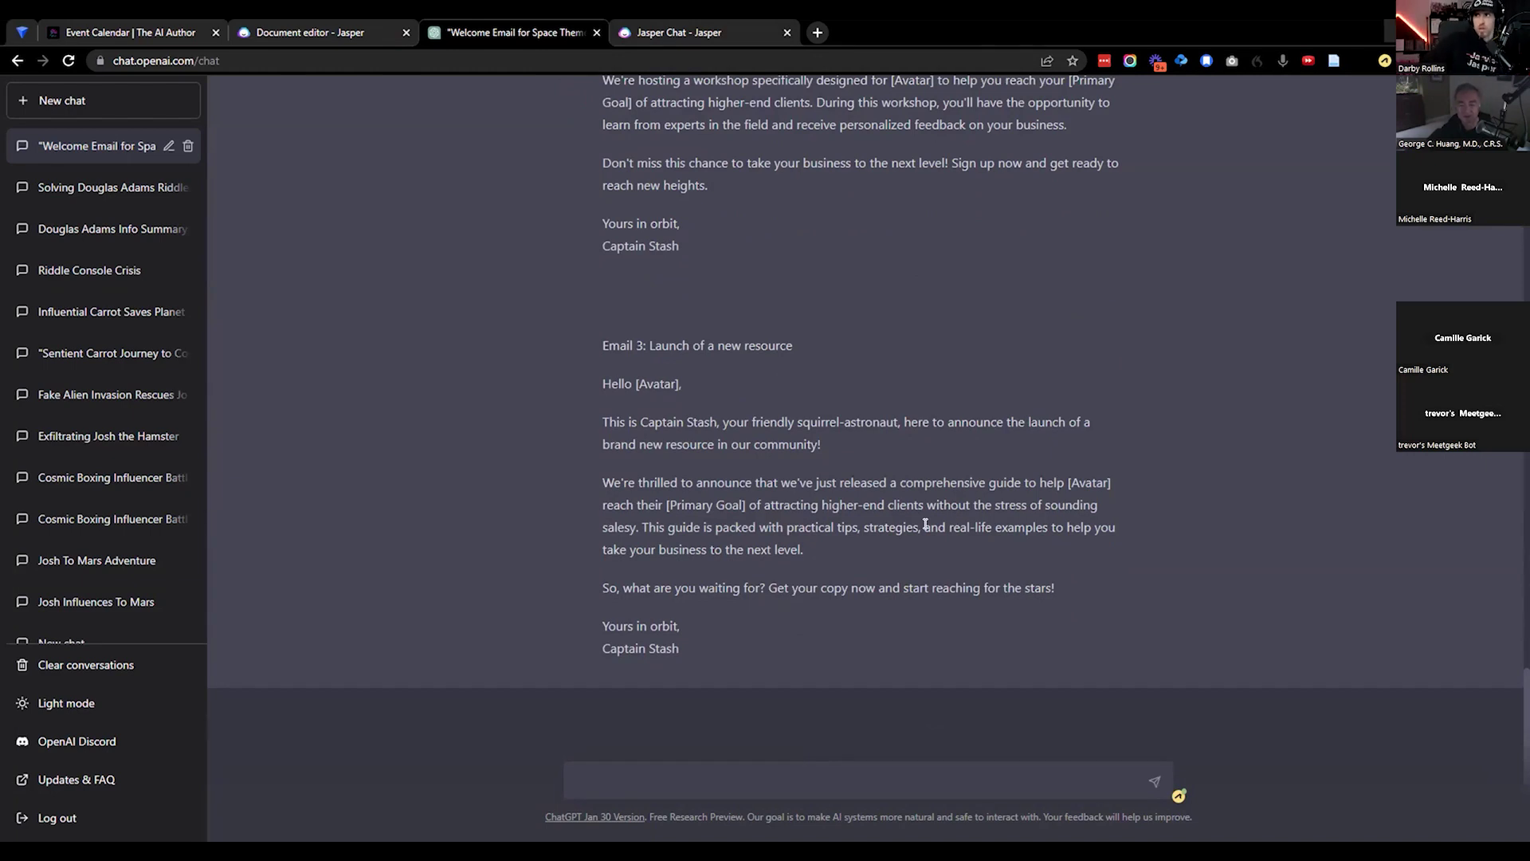
{"action": "left_click_drag", "start_coordinate": [682, 650], "coordinate": [594, 348]}
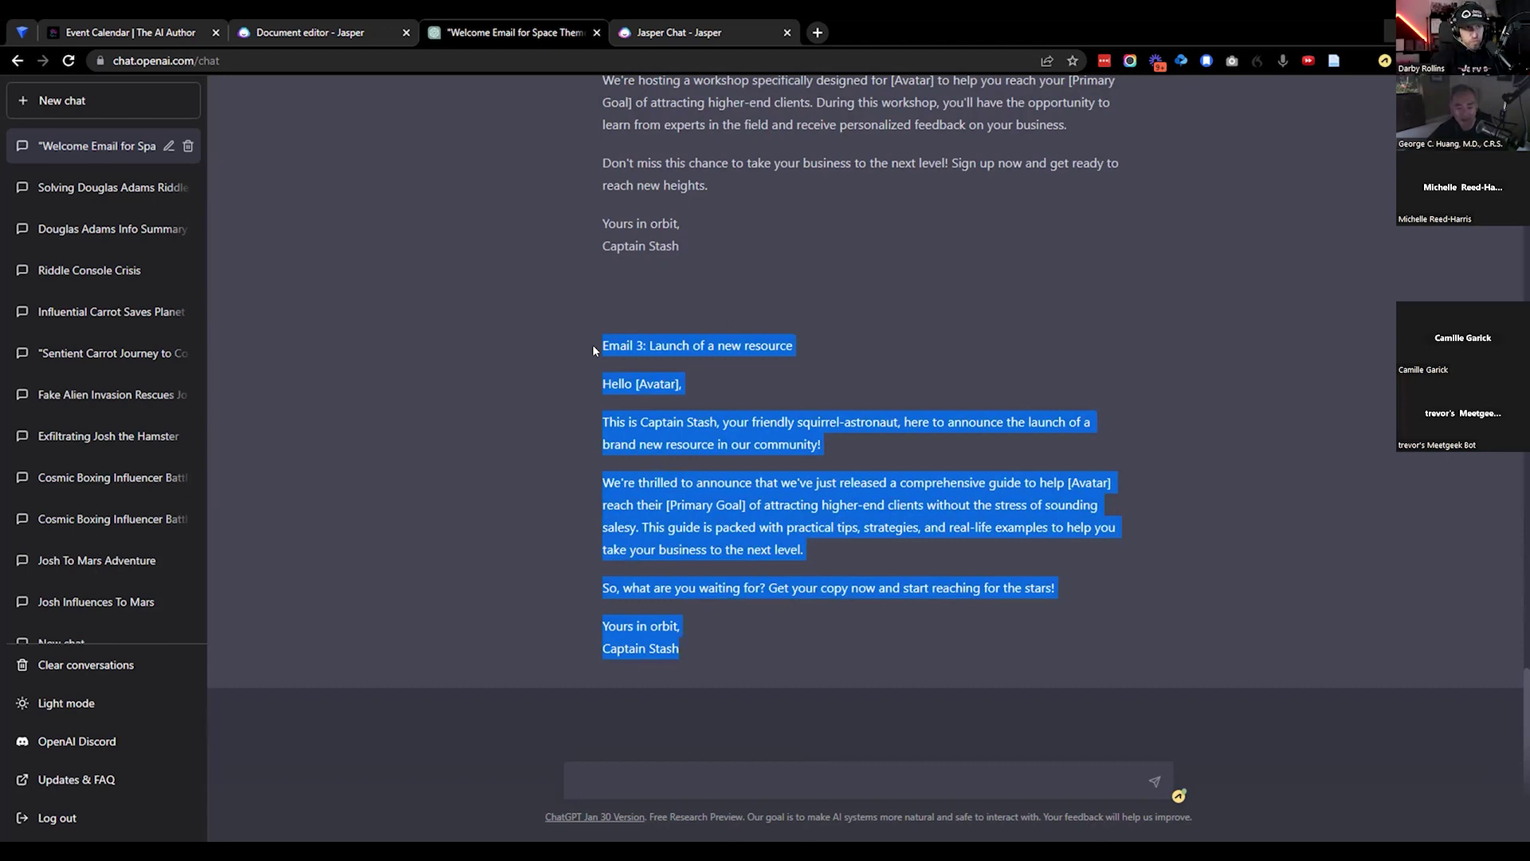
{"action": "left_click_drag", "start_coordinate": [706, 648], "coordinate": [687, 627]}
{"action": "left_click_drag", "start_coordinate": [676, 558], "coordinate": [602, 228]}
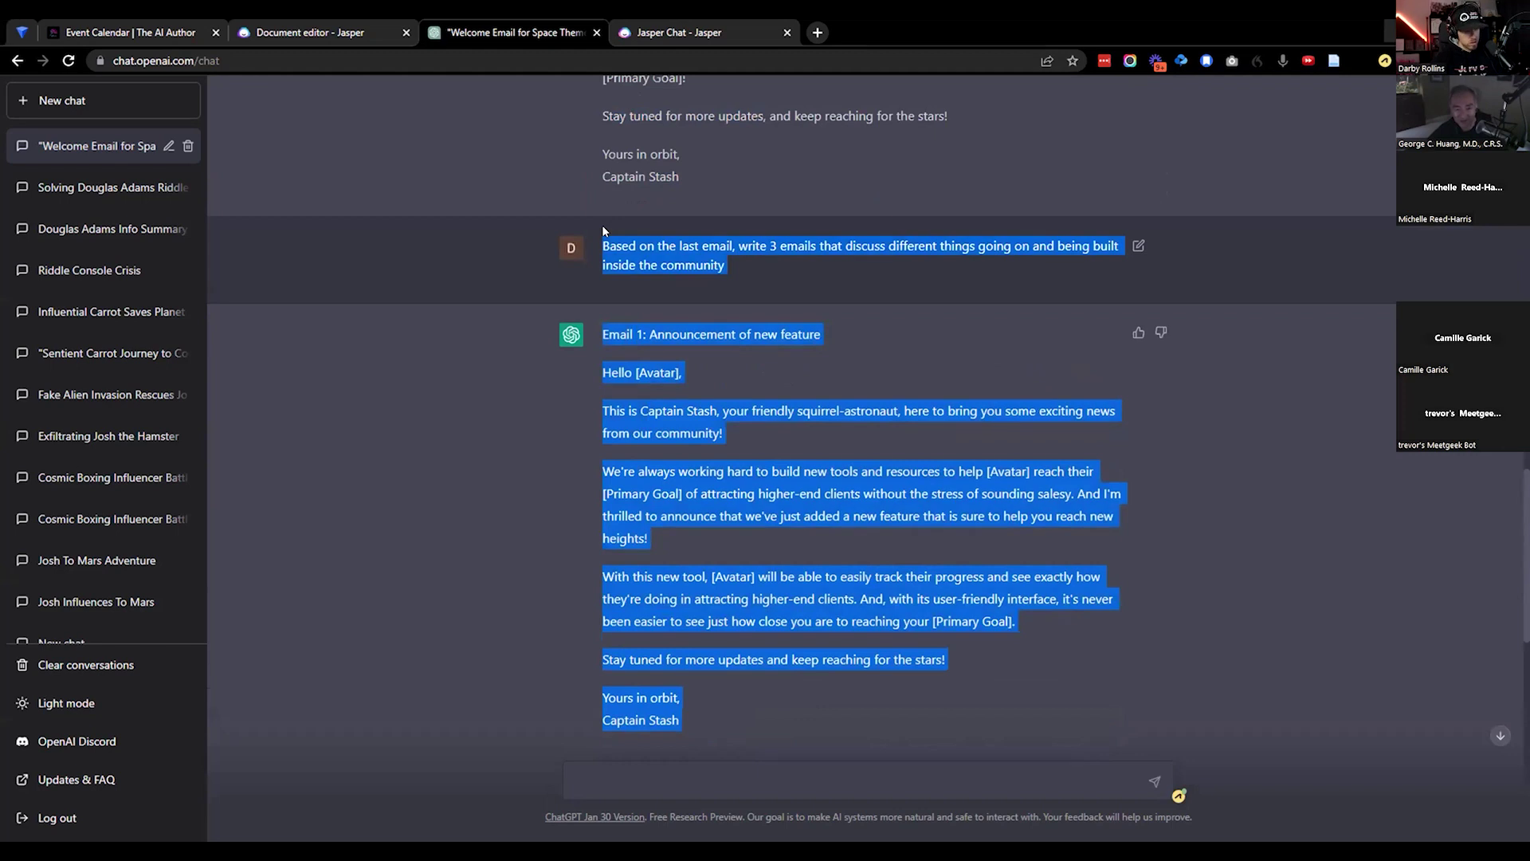
{"action": "key", "text": "ctrl+c"}
Step: Paste the ChatGPT emails below the Community Emails template under a 'ChatGPT' label
{"action": "key", "text": "ctrl+shift+Tab"}
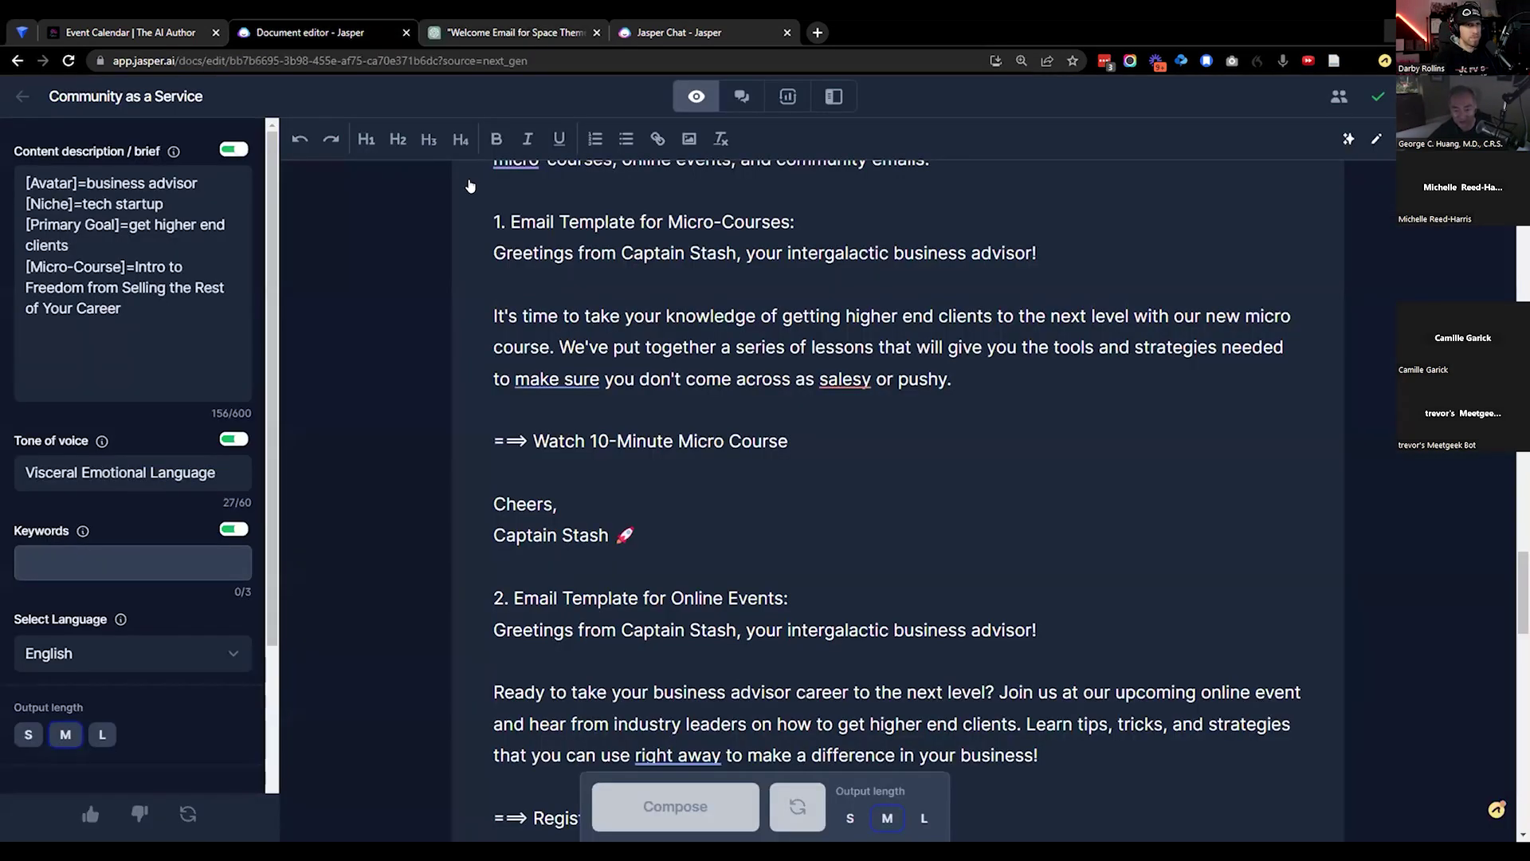
{"action": "scroll", "coordinate": [632, 434], "scroll_direction": "down", "scroll_amount": 10}
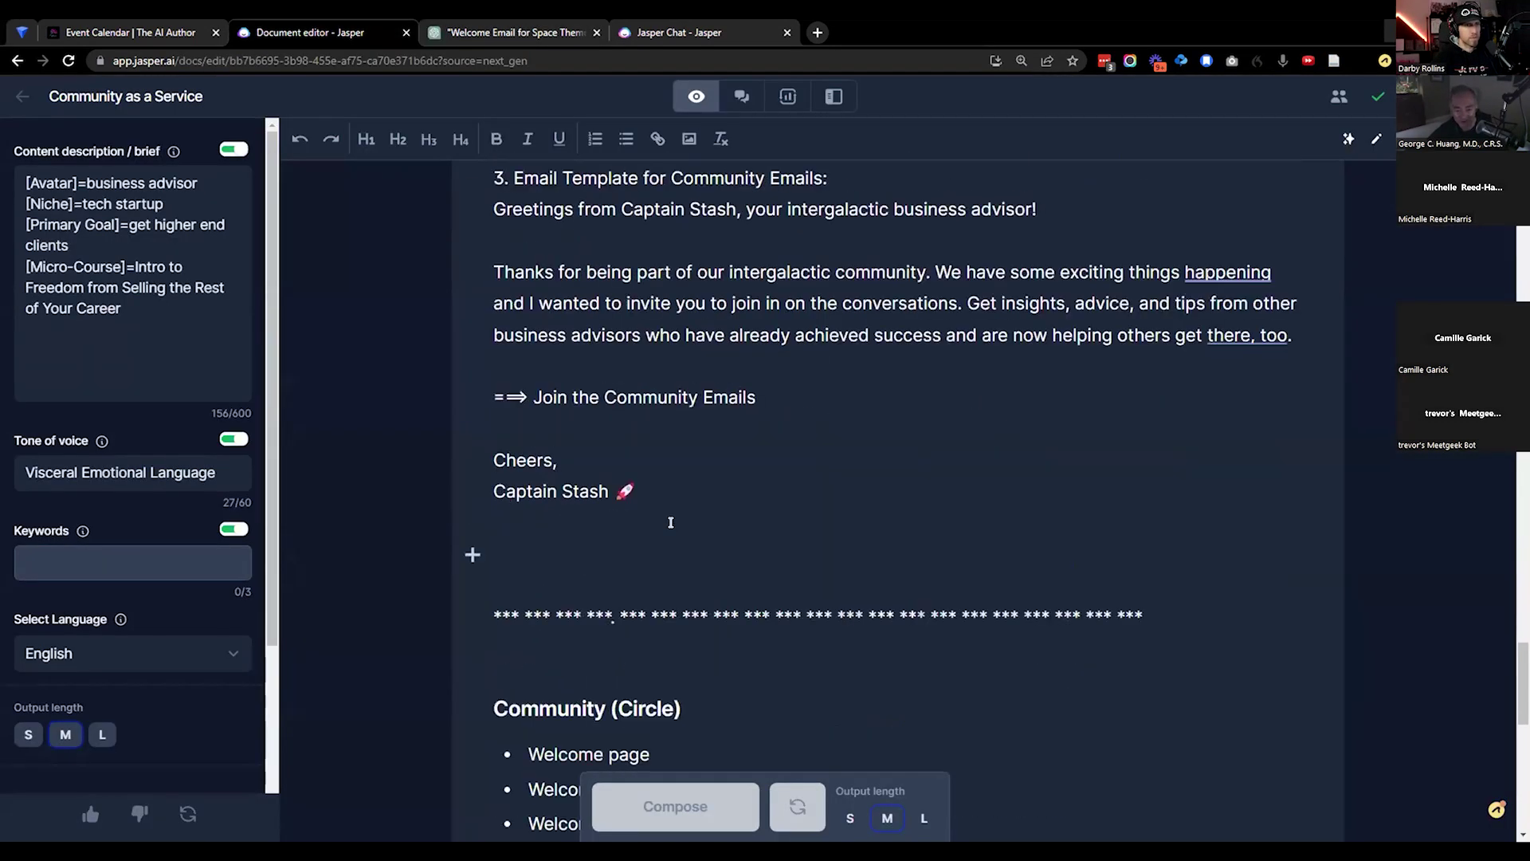
{"action": "left_click", "coordinate": [672, 491]}
{"action": "key", "text": "Return"}
{"action": "key", "text": "Return"}
{"action": "type", "text": "Chat"}
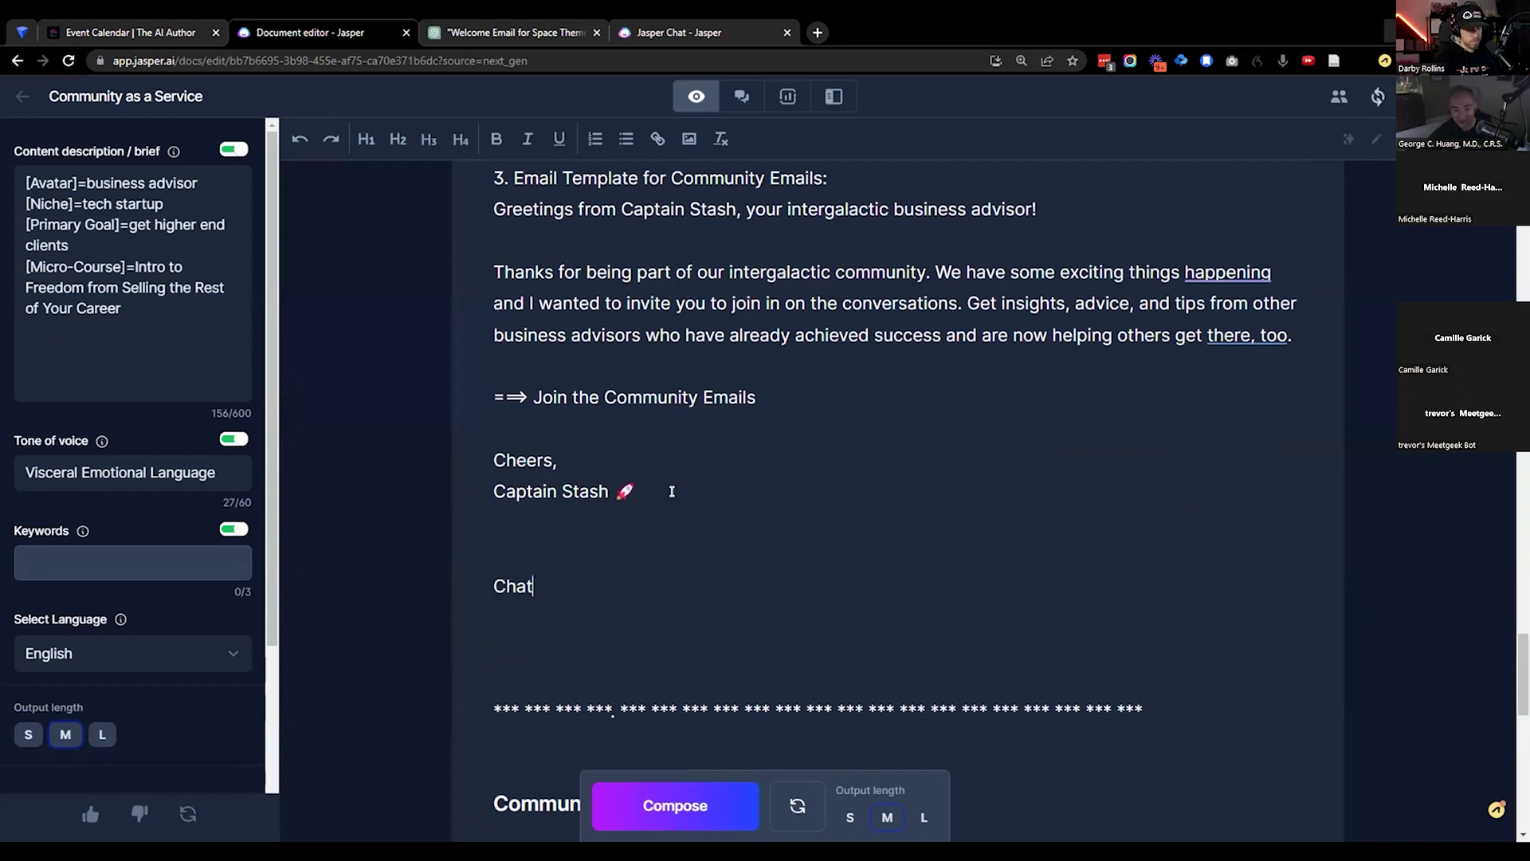
{"action": "type", "text": "GPT:"}
{"action": "key", "text": "ctrl+v"}
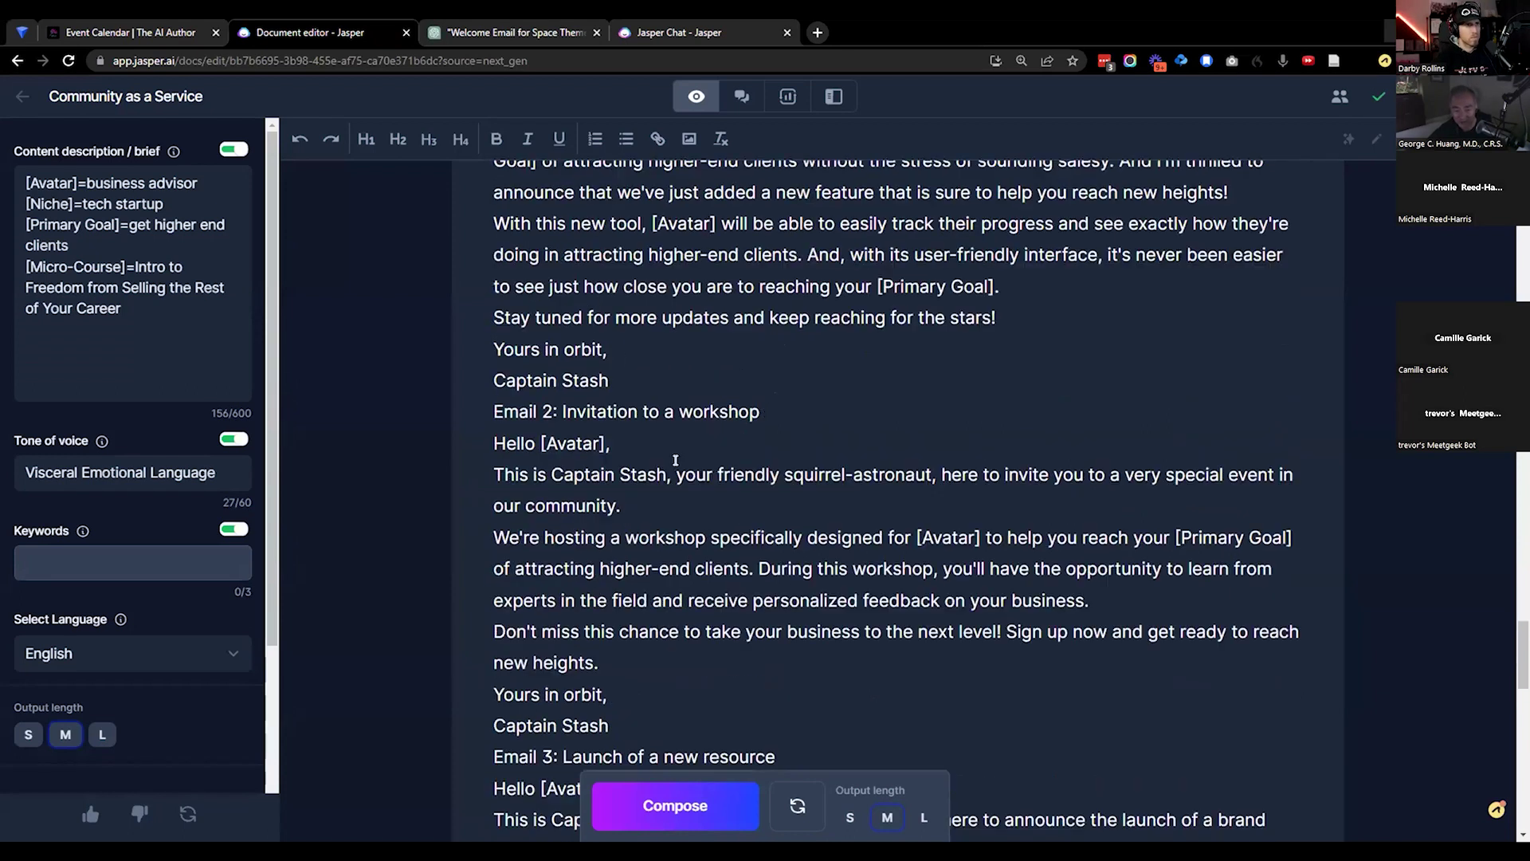
Step: Insert blank lines after the sign-offs of Email 1 and Email 2
{"action": "scroll", "coordinate": [675, 461], "scroll_direction": "up", "scroll_amount": 3}
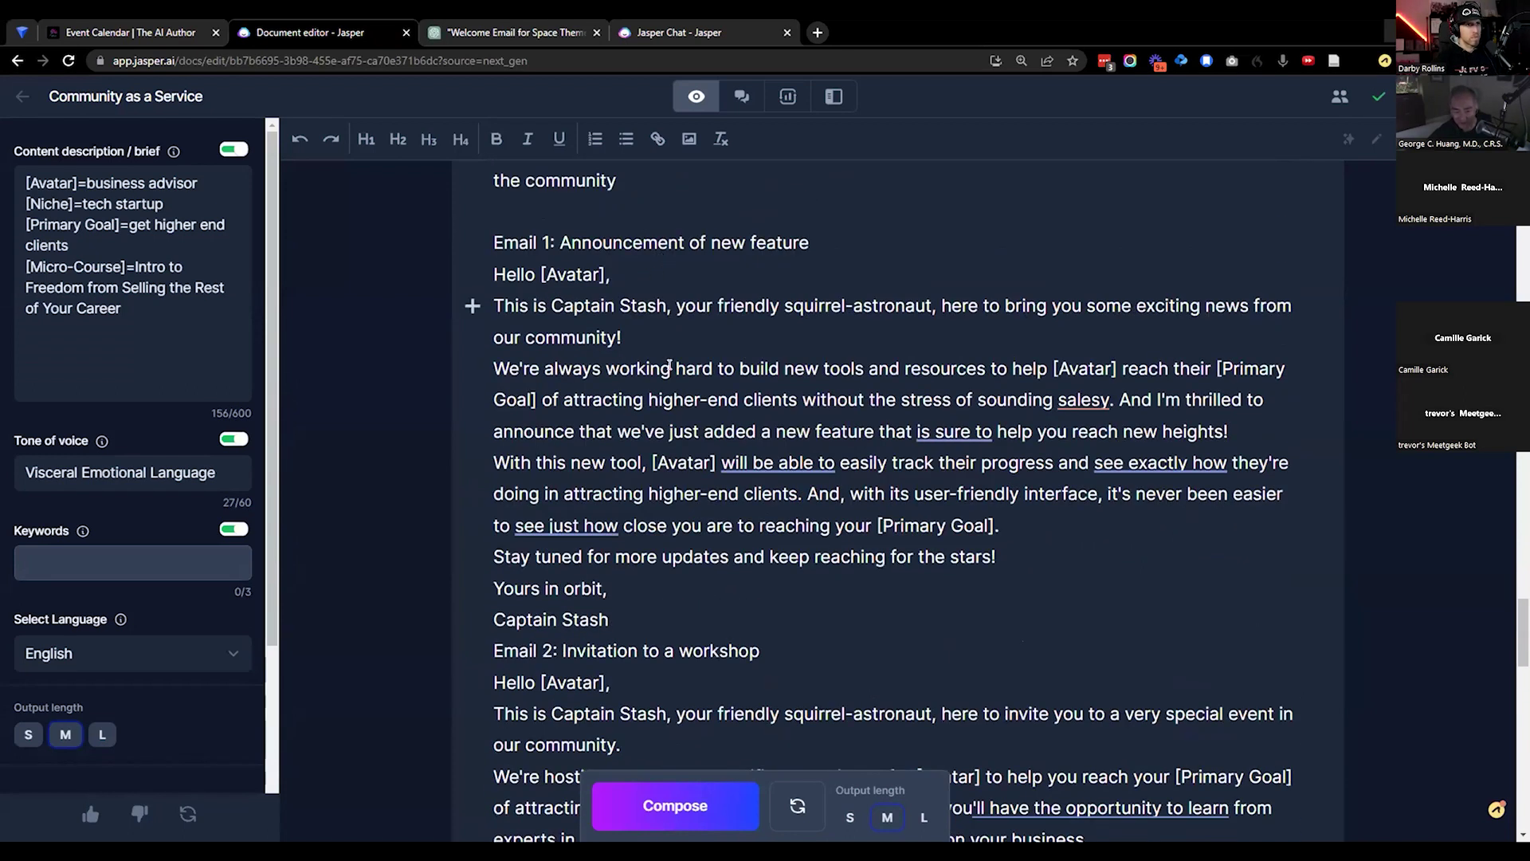
{"action": "left_click", "coordinate": [644, 619]}
{"action": "key", "text": "Return"}
{"action": "scroll", "coordinate": [672, 687], "scroll_direction": "down", "scroll_amount": 7}
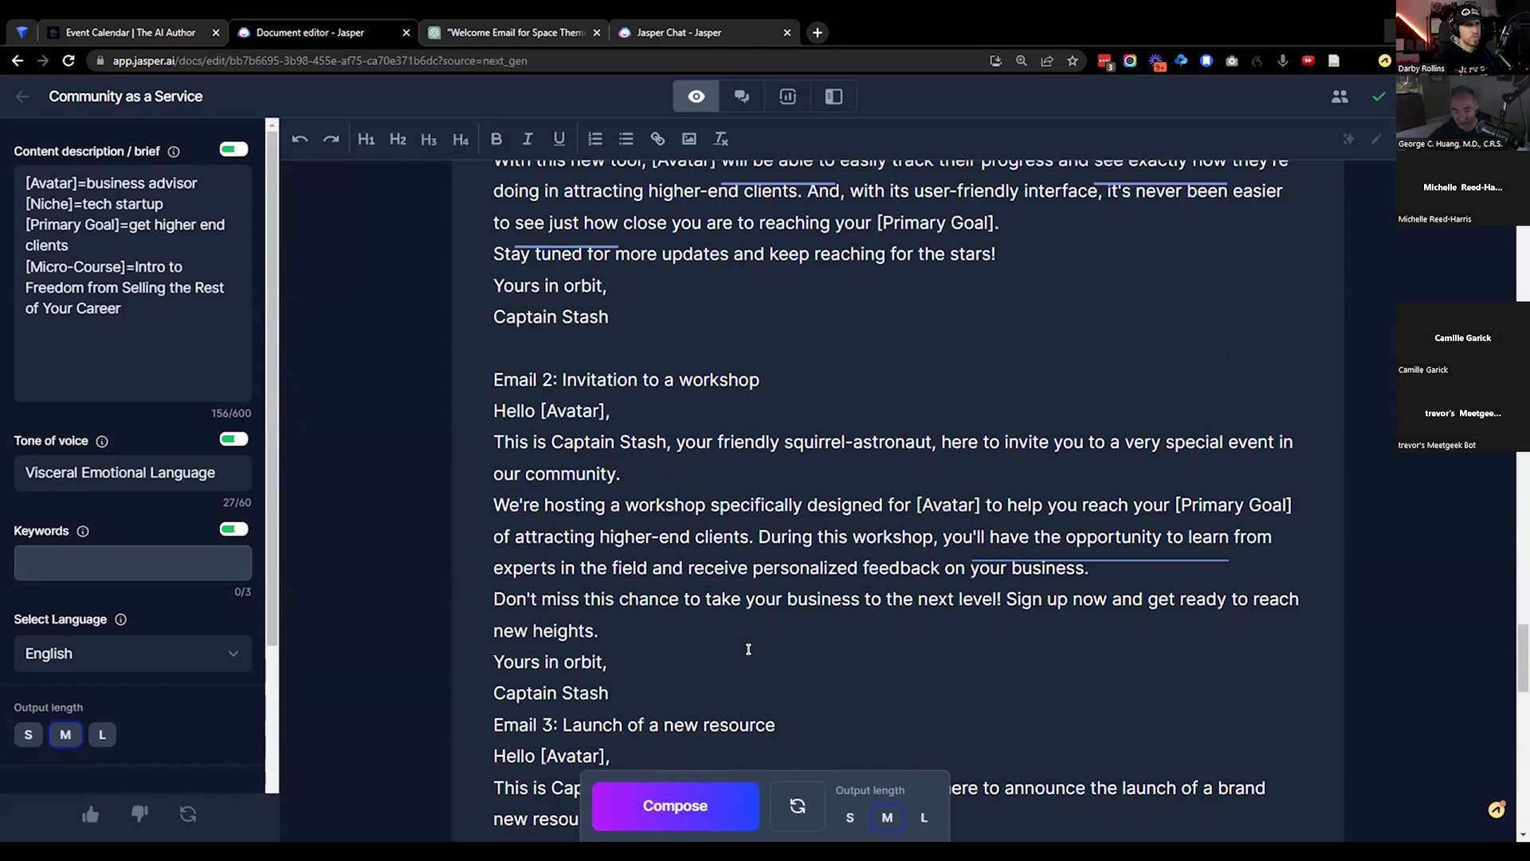
{"action": "left_click", "coordinate": [698, 437]}
{"action": "key", "text": "Return"}
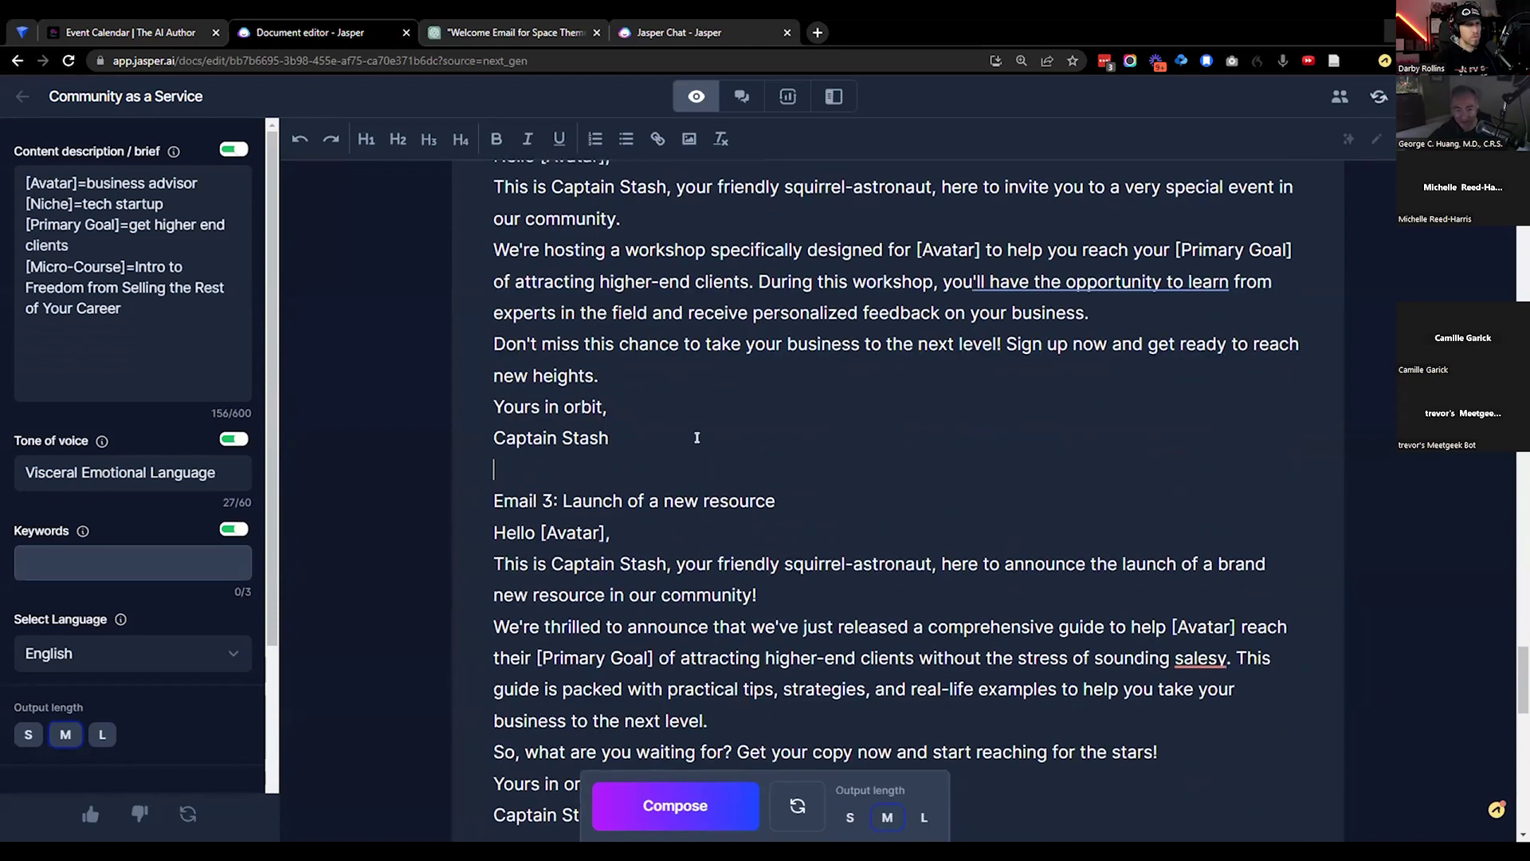